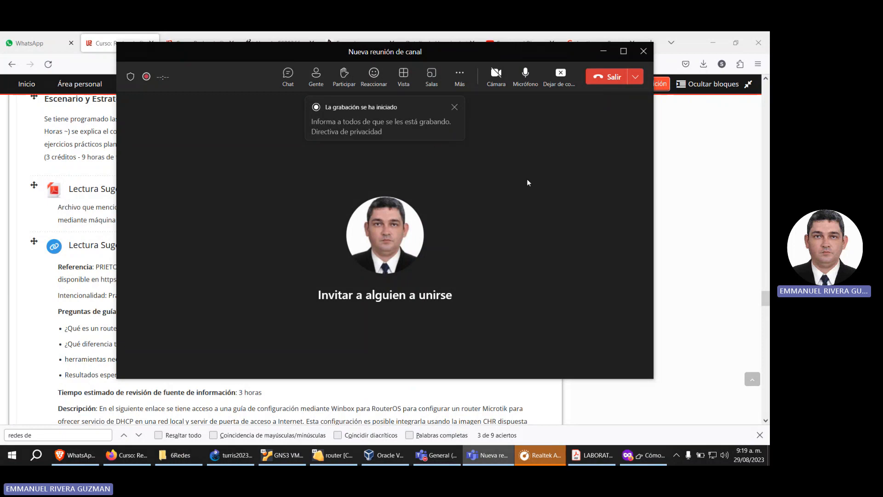
Step: Switch to the turris20232 project in GNS3 and select the GNS3 VM server in the servers summary
left_click(232, 456)
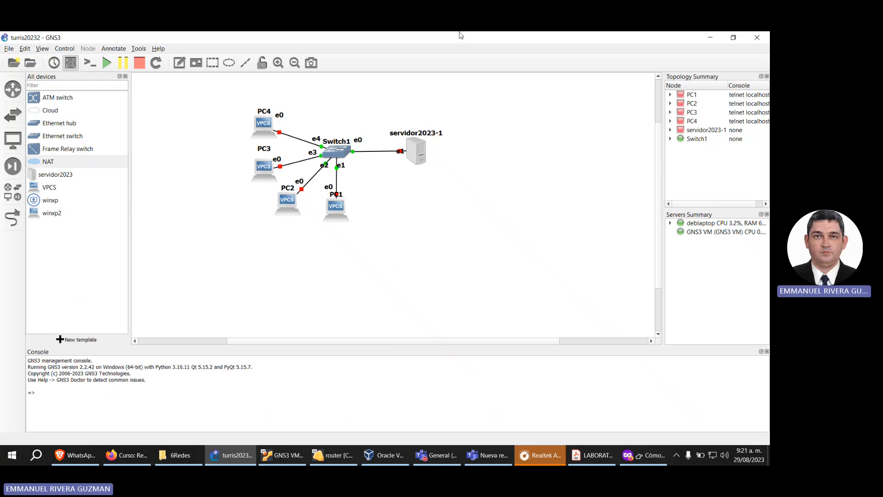
left_click(686, 232)
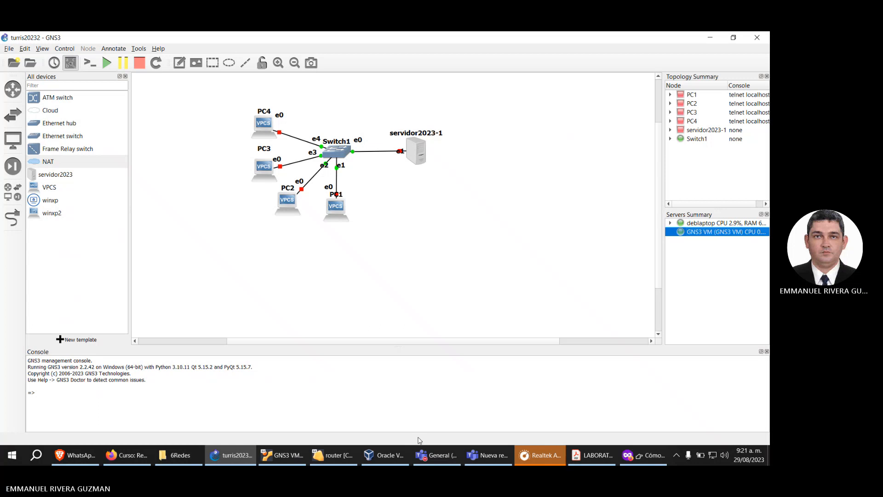
Step: Switch to the private browser window with the MikroTik RouterOS internet-sharing tutorial and read its introduction
left_click(131, 457)
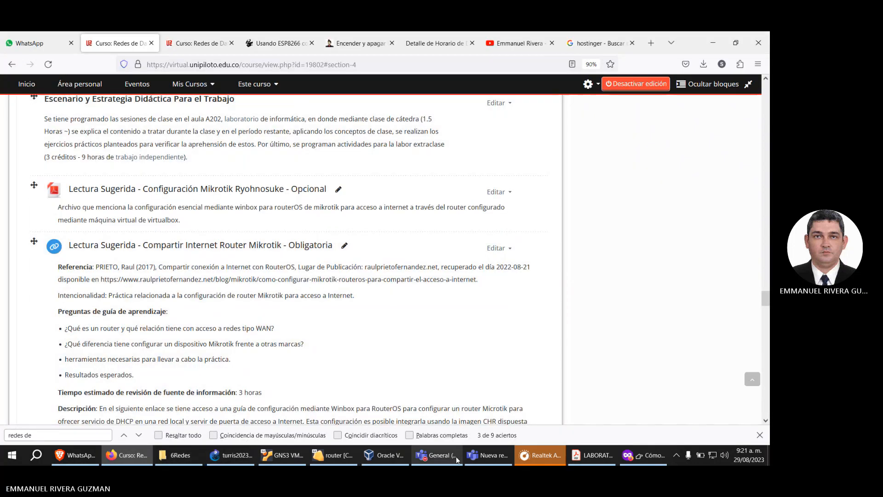
left_click(643, 455)
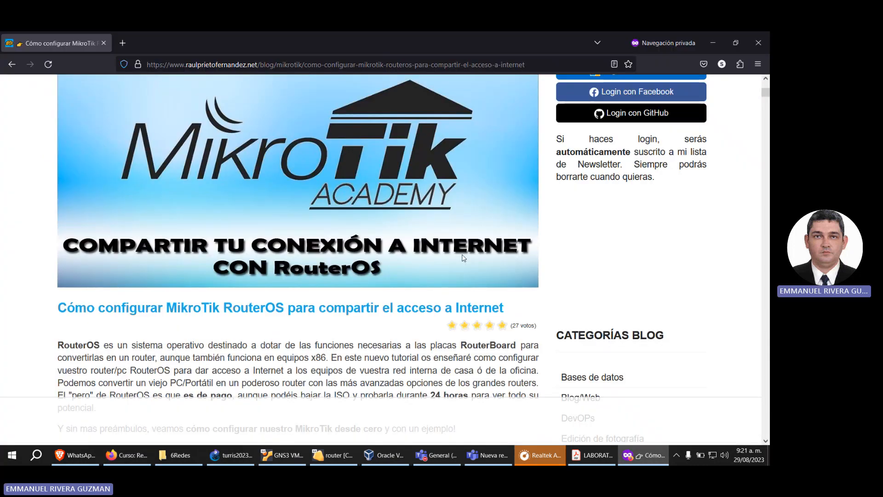
scroll(395, 254, "down", 3)
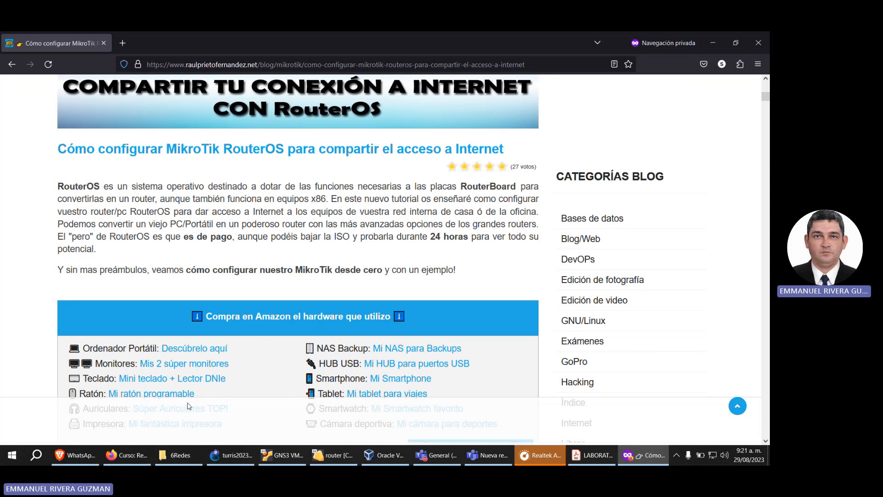
Step: Switch back to the Redes de Datos course page in Firefox and look through its Tercer Corte section
left_click(133, 460)
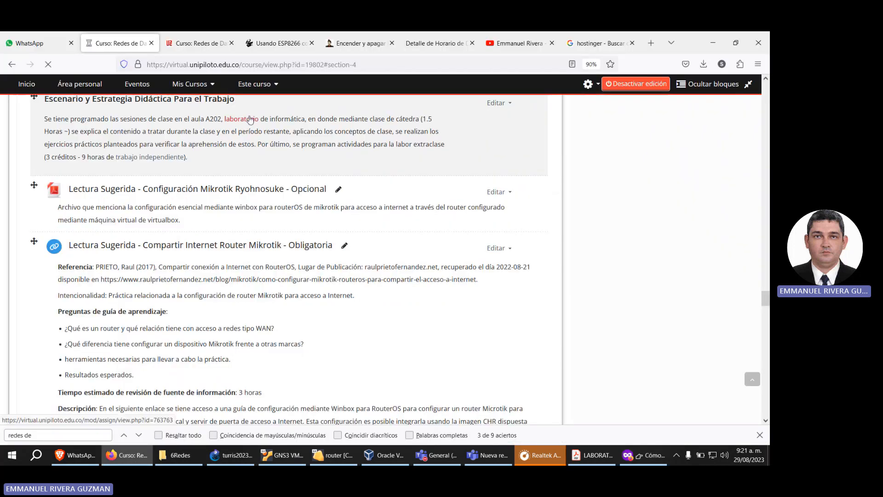
left_click(250, 120)
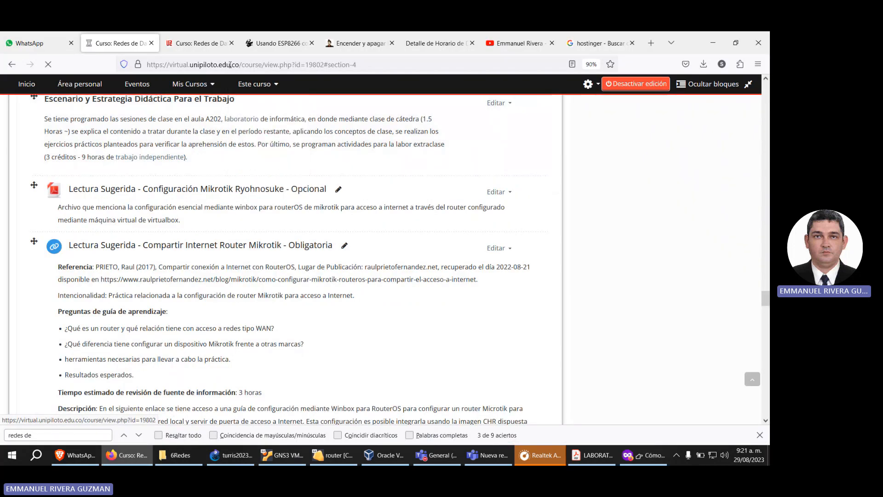
left_click(13, 65)
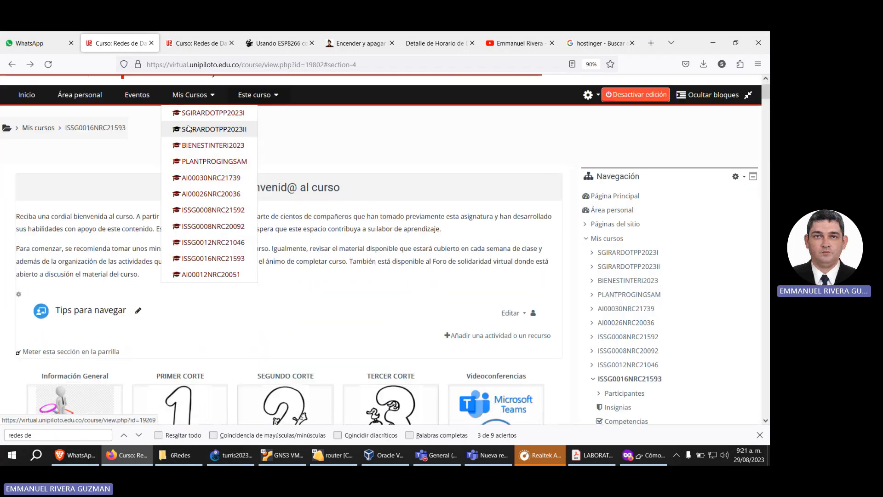
mouse_move(189, 84)
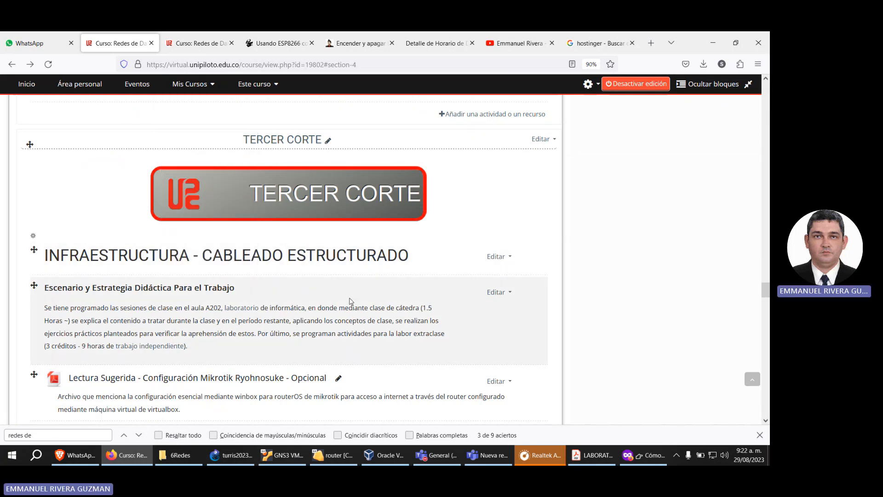
scroll(350, 306, "down", 20)
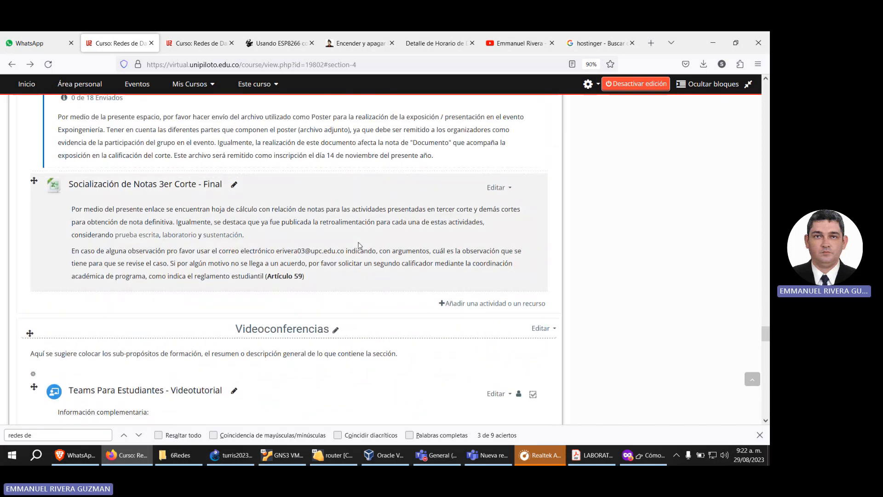
scroll(359, 245, "up", 5)
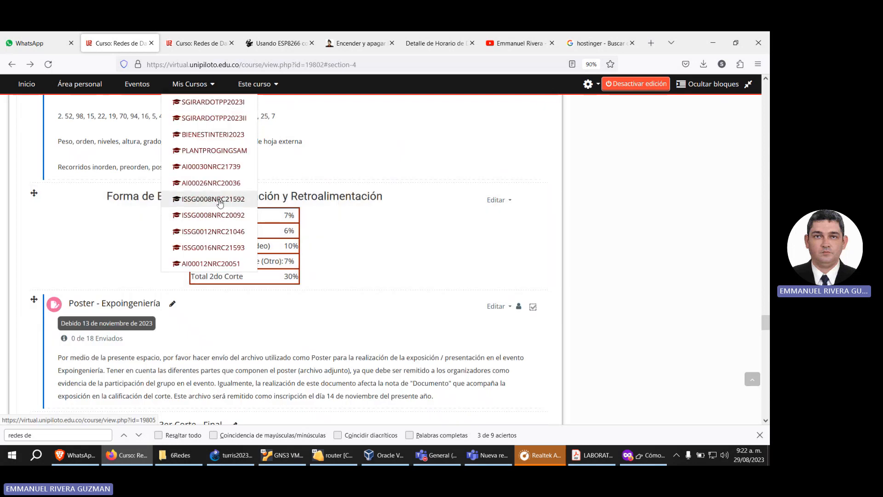
Step: Open the course ISSG0008NRC21592 and examine the service installation videos in its Tercer Corte section
left_click(219, 199)
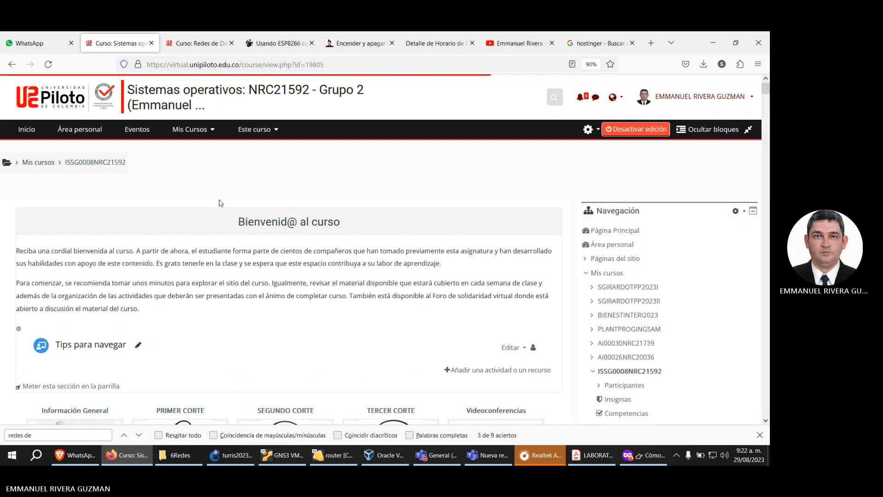
scroll(322, 201, "down", 5)
left_click(363, 231)
scroll(363, 230, "down", 8)
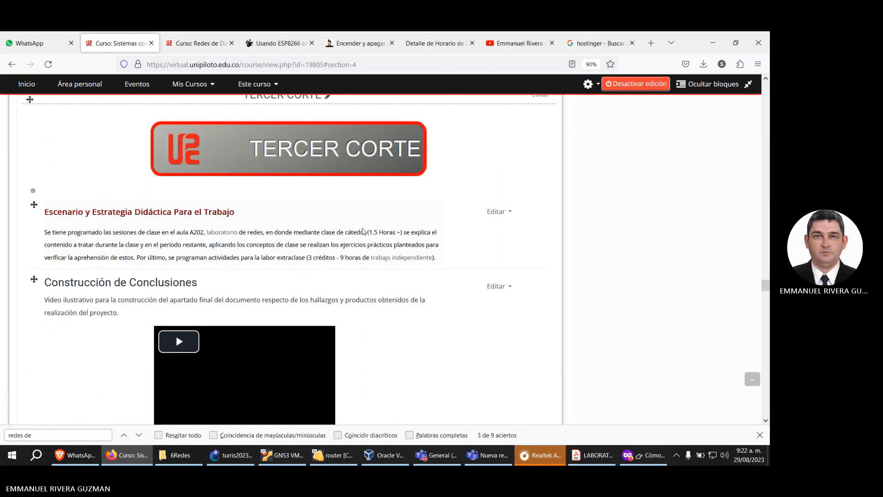
scroll(364, 230, "down", 5)
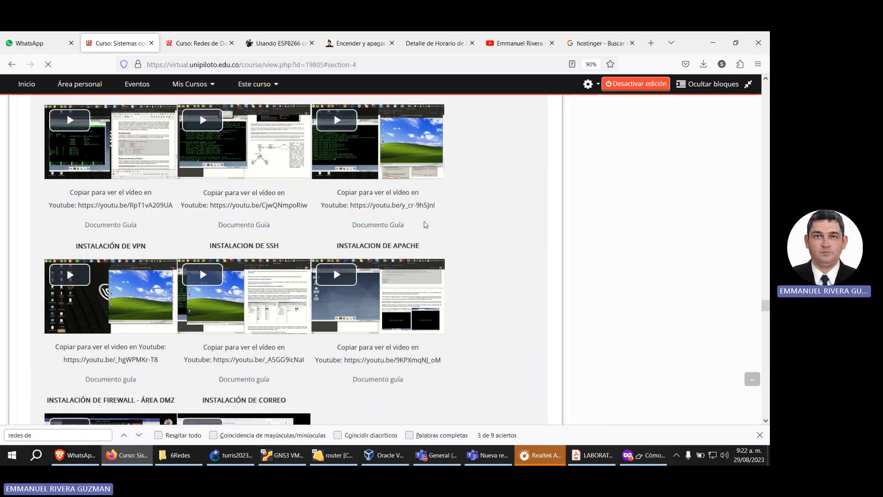
scroll(463, 225, "down", 2)
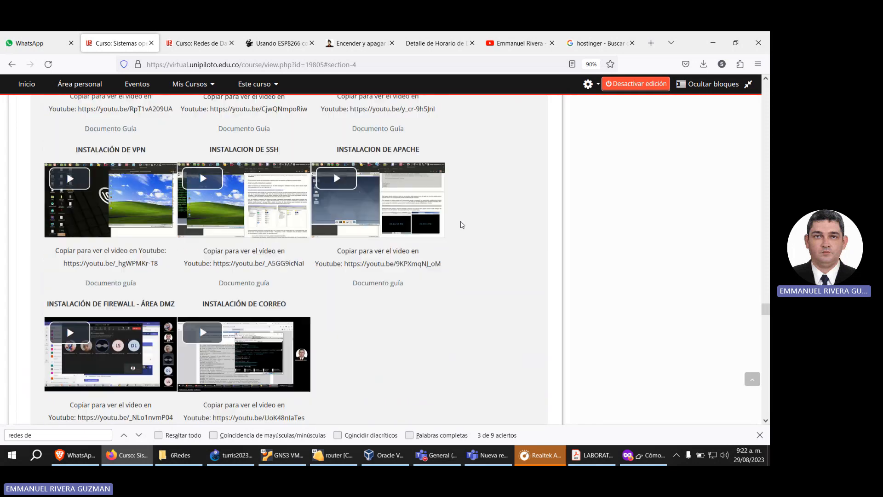
scroll(462, 223, "up", 2)
scroll(462, 223, "up", 1)
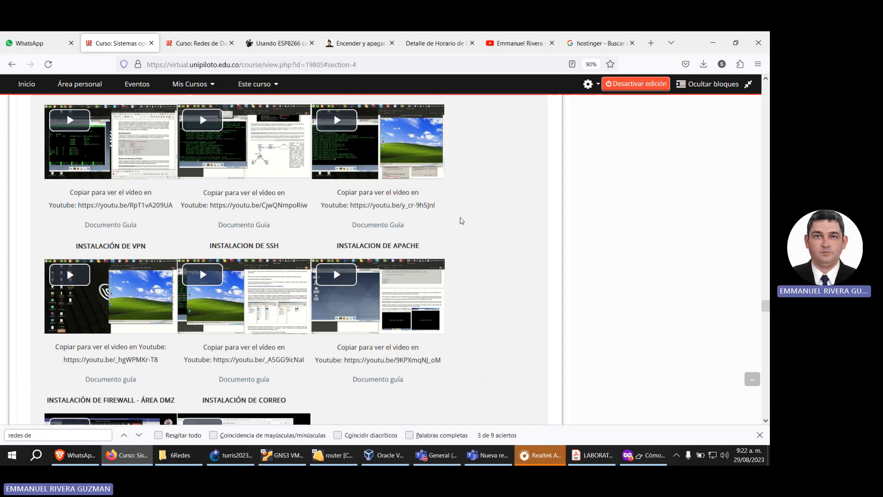
scroll(462, 163, "up", 1)
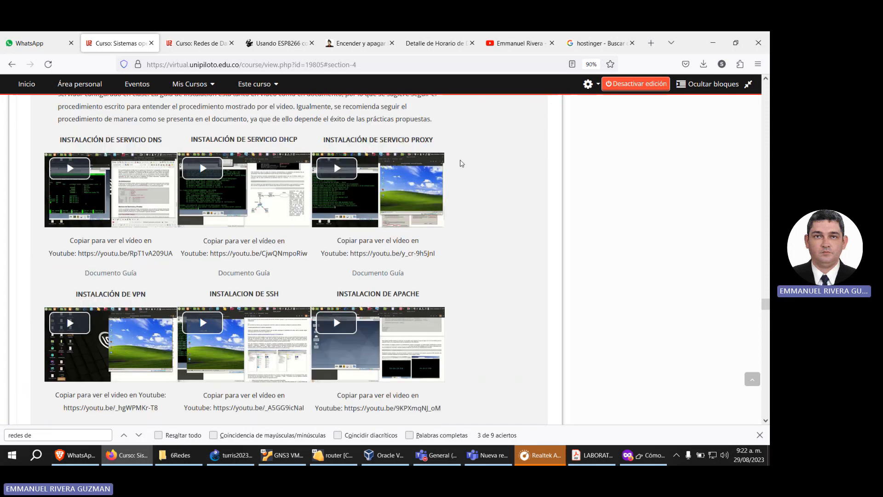
Step: Return to course ISSG0016NRC21593, read the required Mikrotik internet-sharing reading in Tercer Corte, and show the tutorial it references
key("alt+Left")
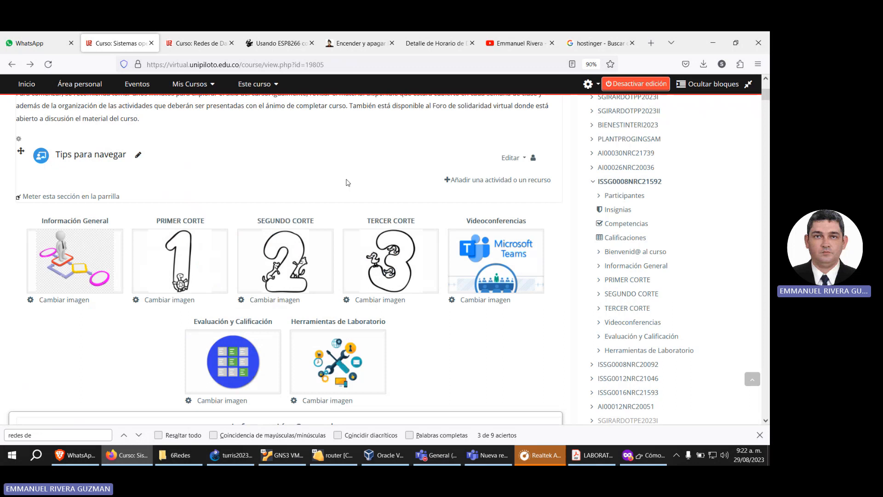
scroll(387, 196, "up", 4)
left_click(191, 129)
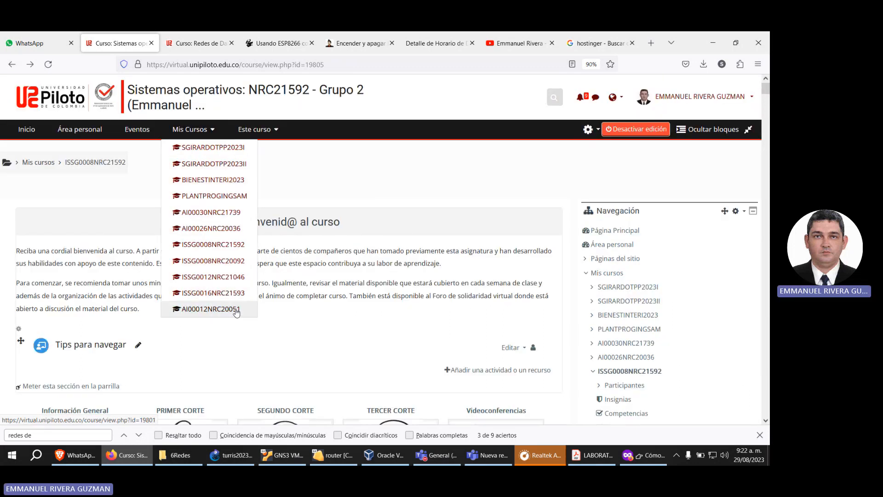
left_click(236, 294)
scroll(296, 269, "down", 3)
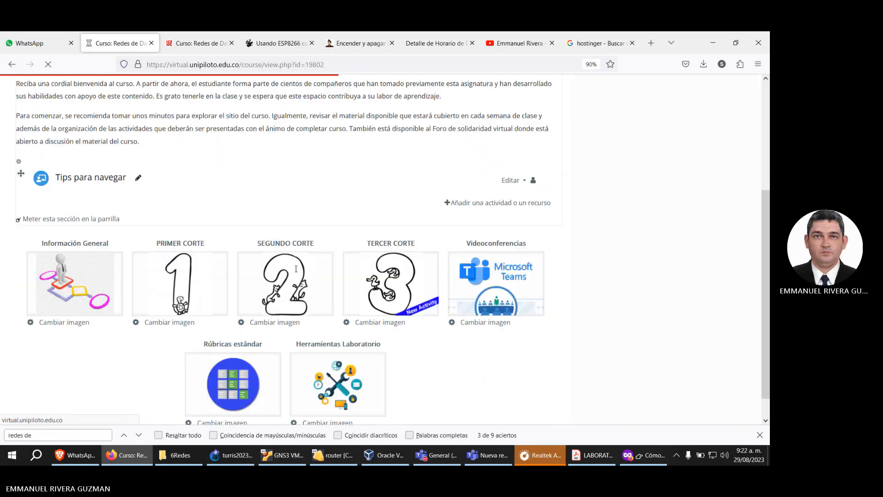
left_click(397, 257)
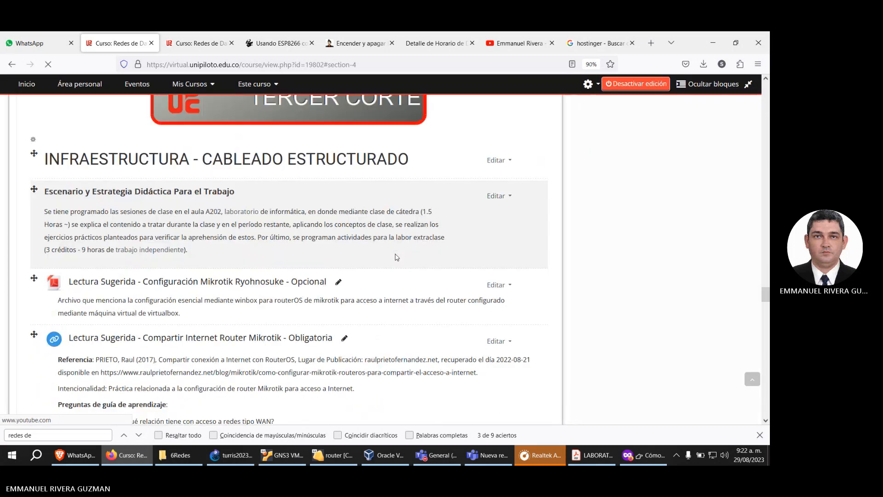
scroll(208, 241, "down", 3)
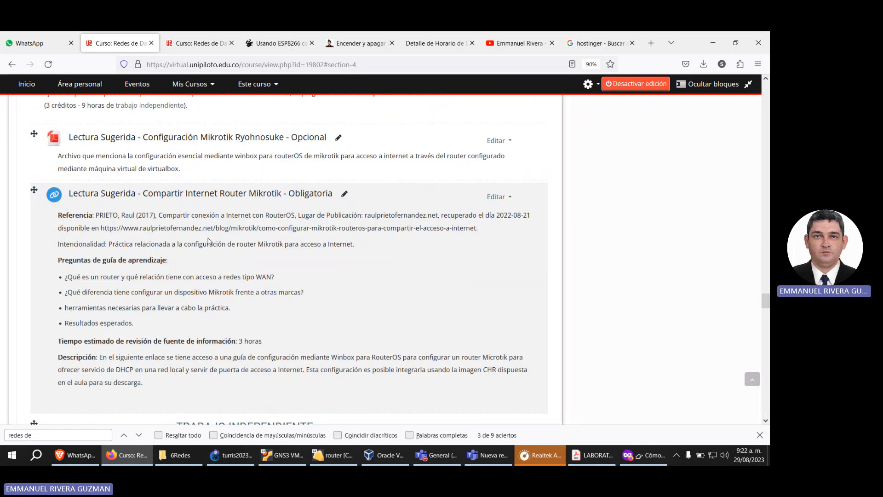
scroll(208, 241, "down", 1)
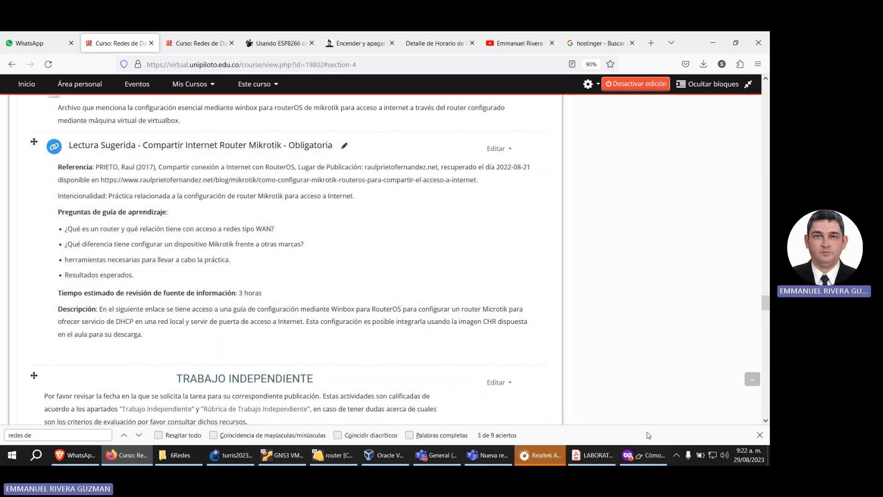
left_click(640, 400)
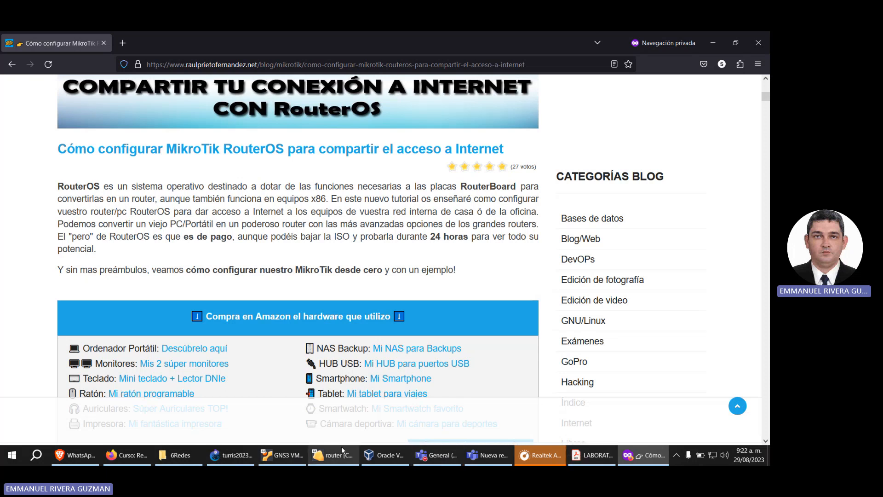
Step: Switch back to the course page and locate the RouterOS VDI disk entry in the Herramientas Laboratorio section
left_click(142, 454)
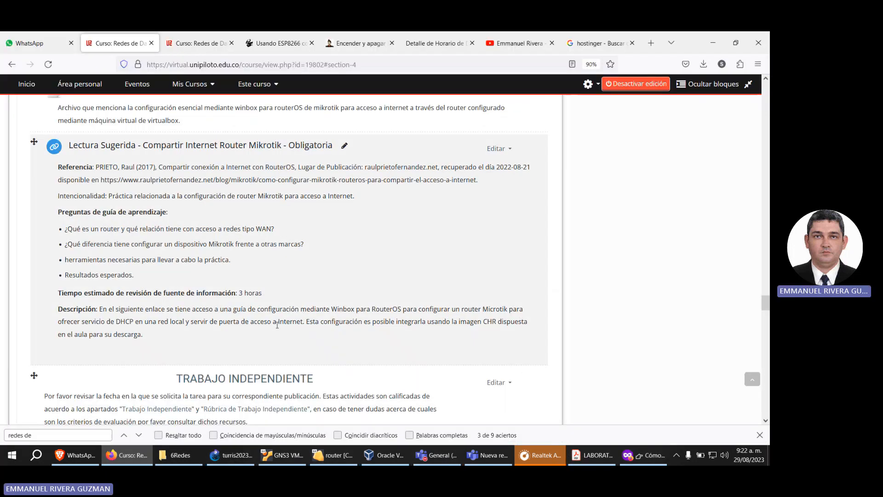
scroll(362, 294, "down", 15)
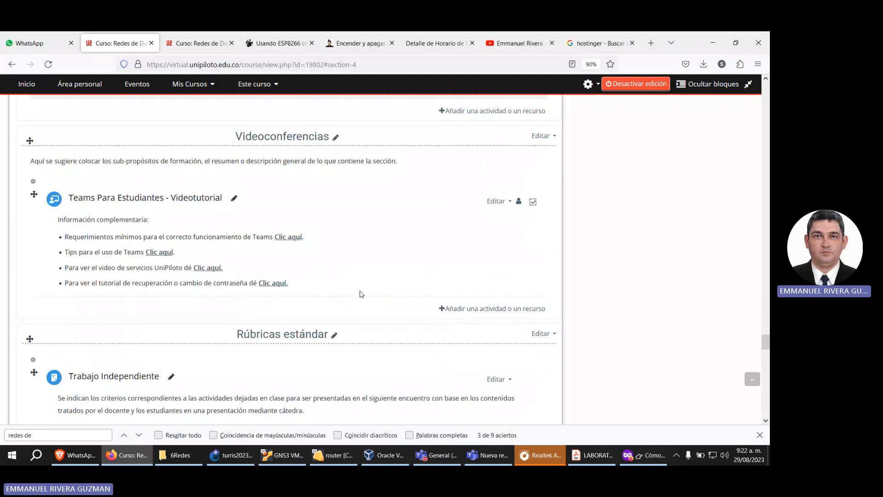
scroll(361, 294, "down", 12)
scroll(351, 273, "up", 3)
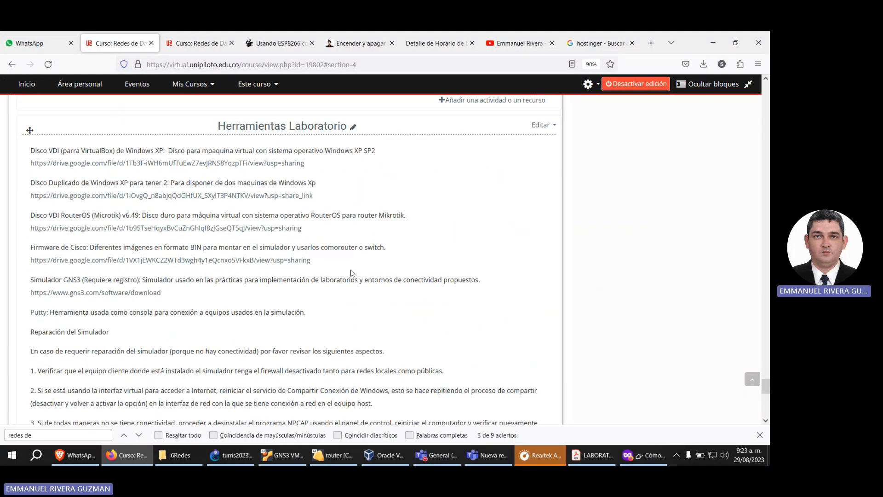
left_click_drag(30, 215, 140, 215)
left_click(143, 205)
Step: Search Google for "mikrotik chr download" in a new browser tab
left_click(651, 42)
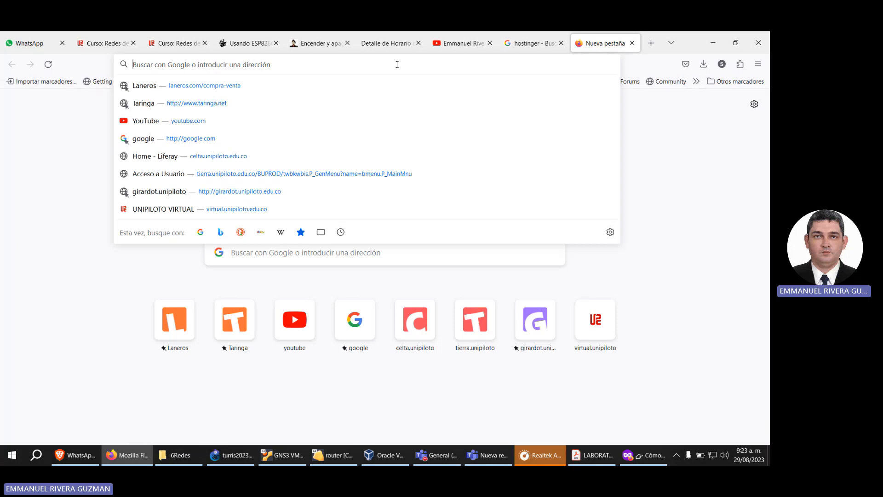
type("mikrot")
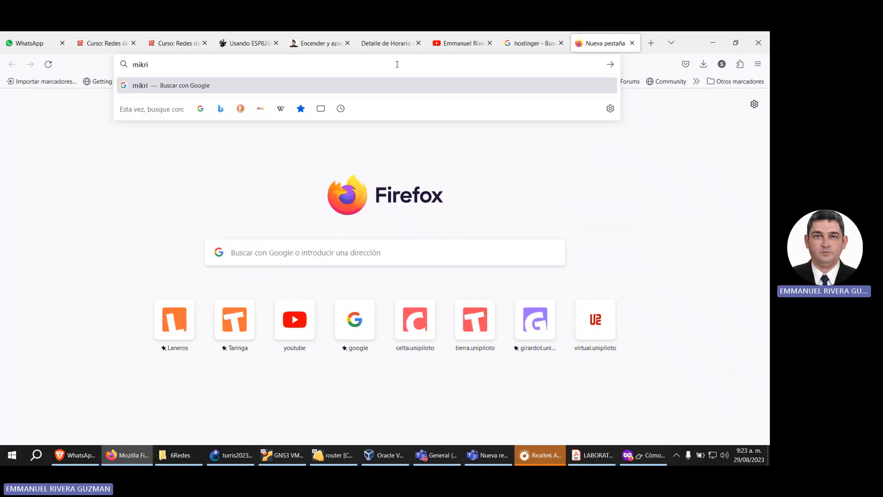
type("ik chr")
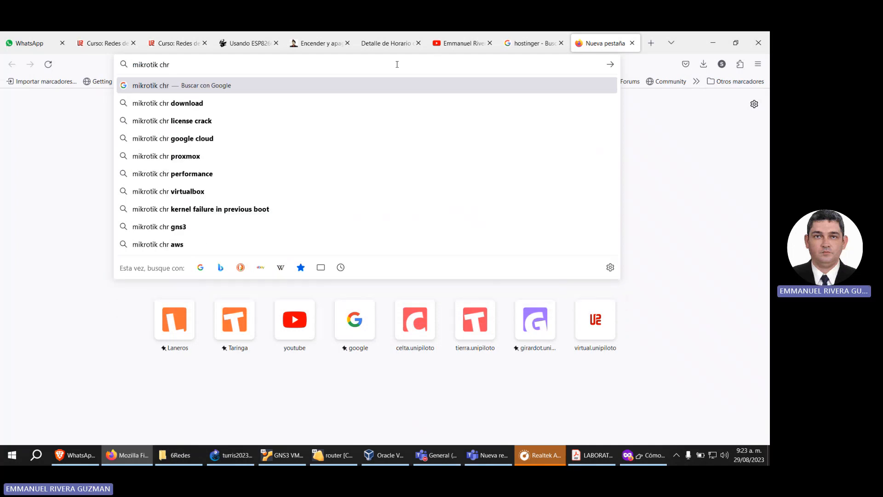
key("Down")
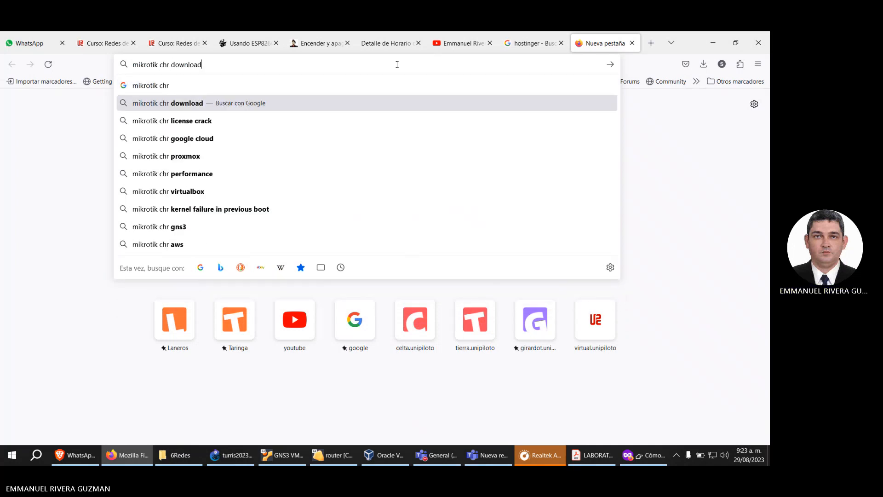
key("Return")
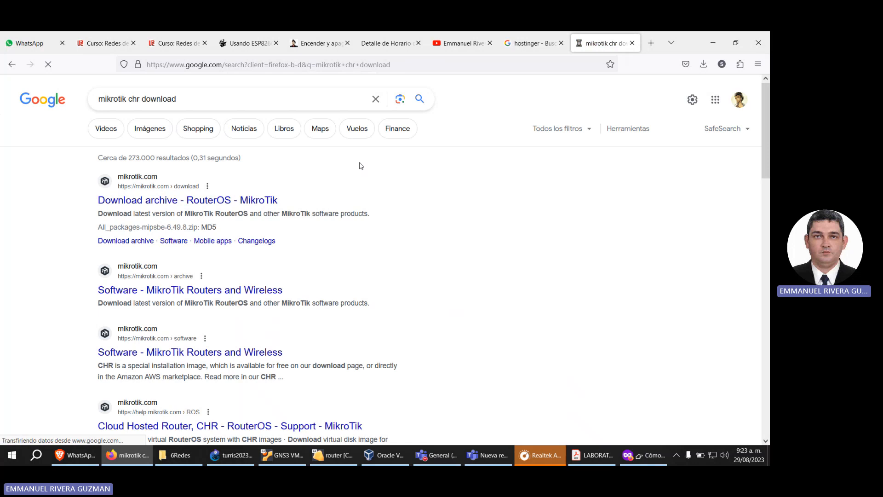
Step: Open MikroTik's official download page from the search results and find the Cloud Hosted Router section
left_click(261, 203)
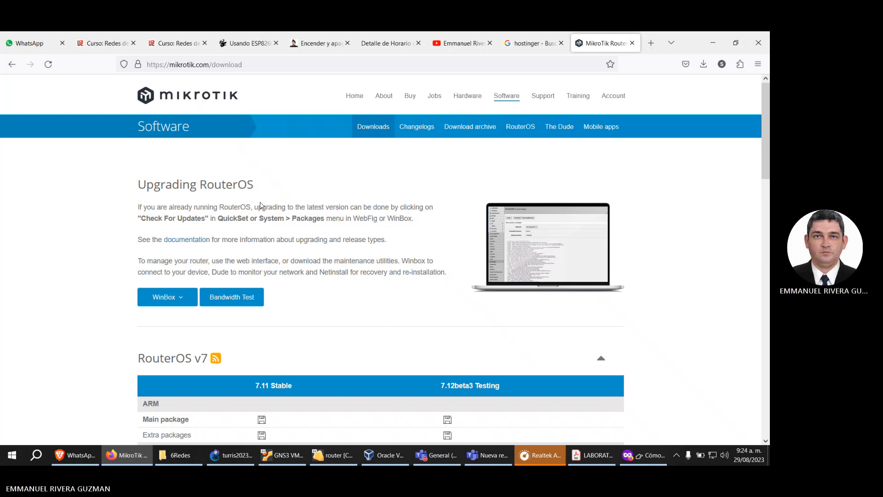
scroll(322, 203, "down", 5)
scroll(321, 203, "down", 8)
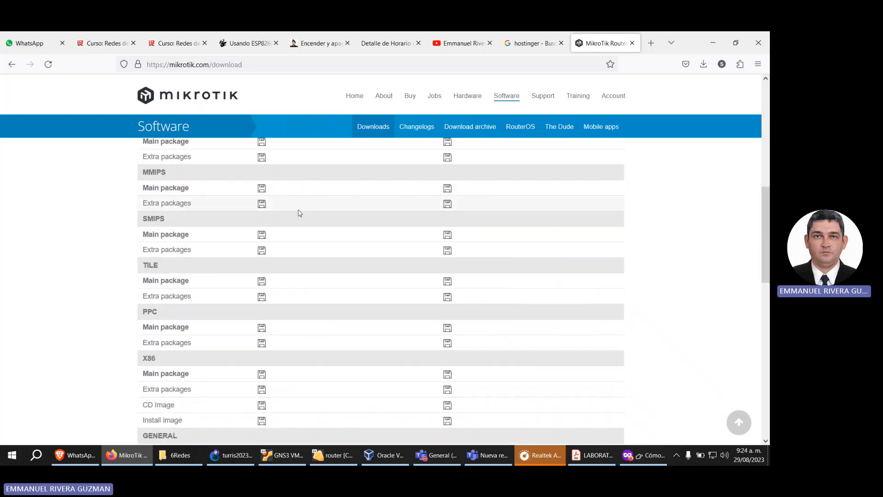
scroll(106, 282, "down", 2)
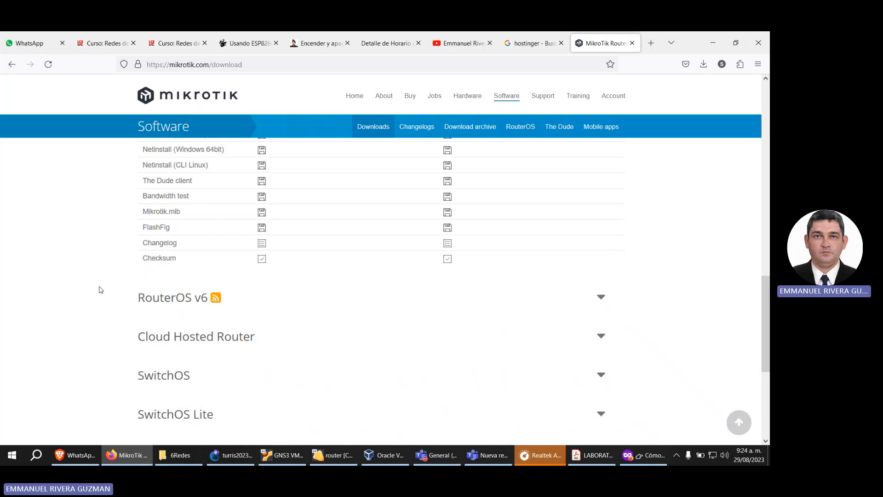
Step: Expand the Cloud Hosted Router section of the MikroTik downloads and highlight the VDI image row
scroll(99, 286, "down", 3)
scroll(101, 281, "up", 2)
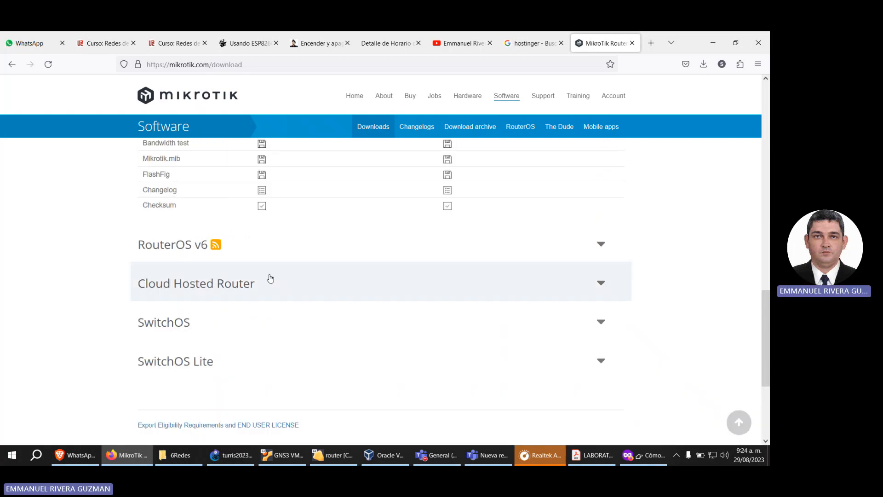
left_click(261, 289)
scroll(261, 288, "down", 5)
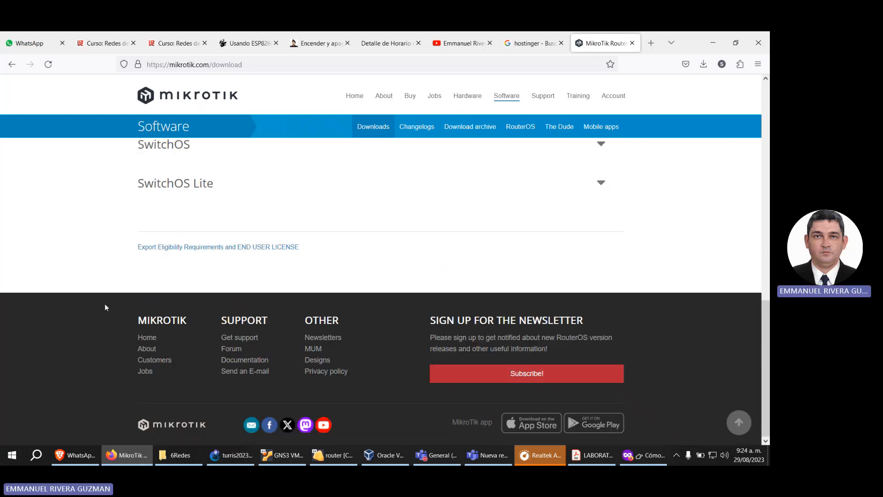
scroll(166, 260, "up", 3)
scroll(165, 260, "up", 4)
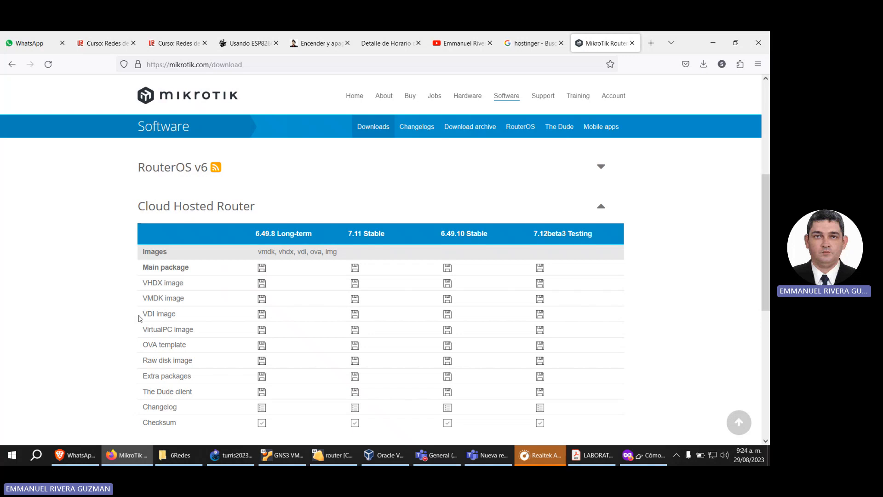
left_click_drag(145, 316, 179, 318)
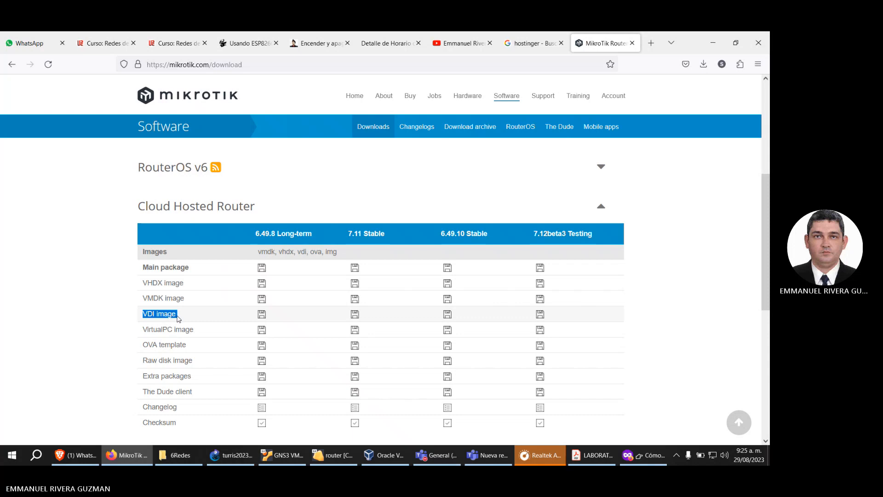
left_click_drag(179, 317, 143, 316)
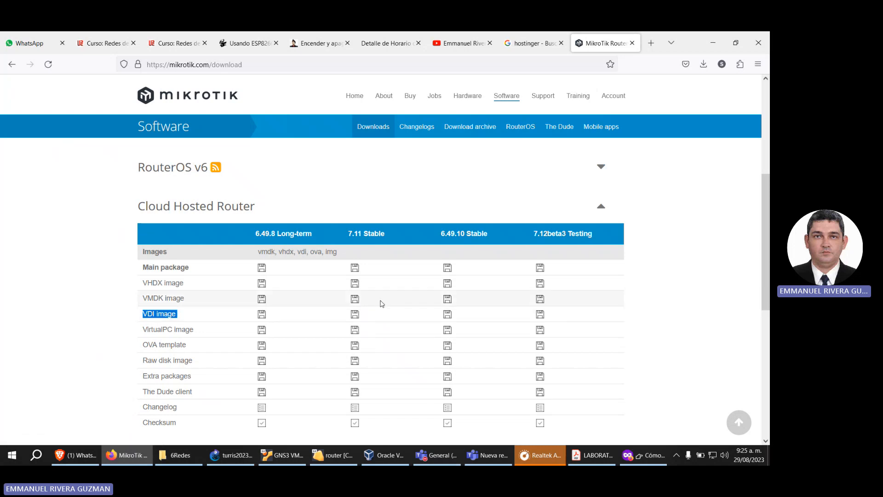
Step: Switch to File Explorer and locate the chr-6.49.2 virtual disk image in the laboratorio folder on LABS (D:)
left_click(636, 462)
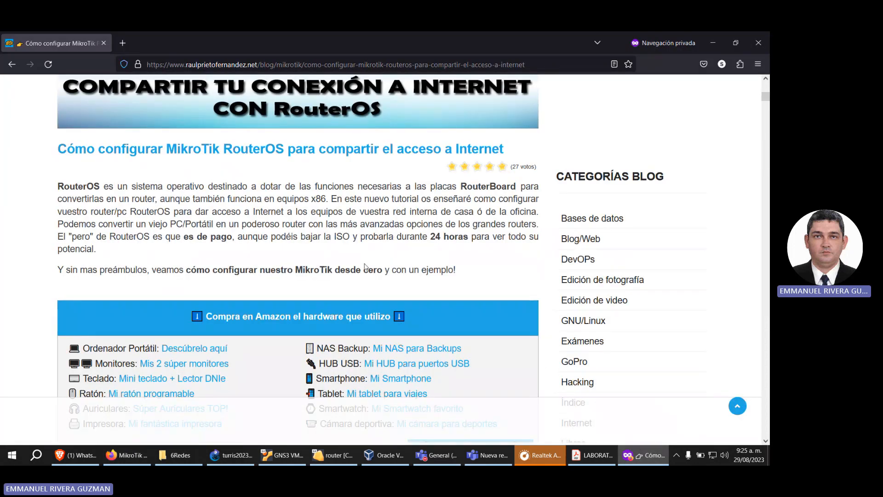
left_click(187, 455)
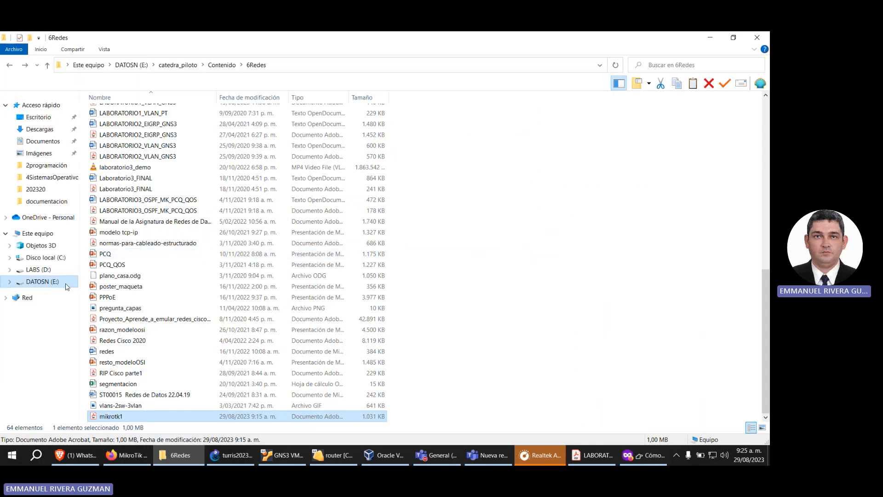
left_click(41, 282)
double_click(132, 136)
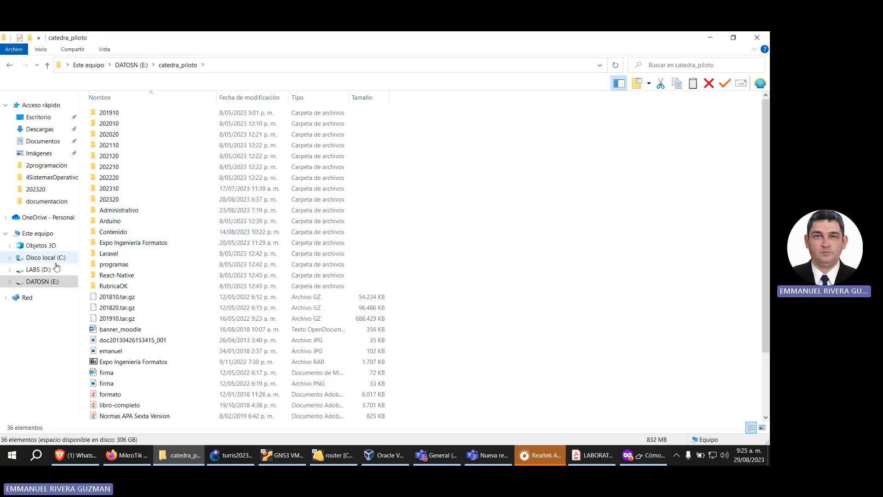
left_click(38, 269)
double_click(114, 113)
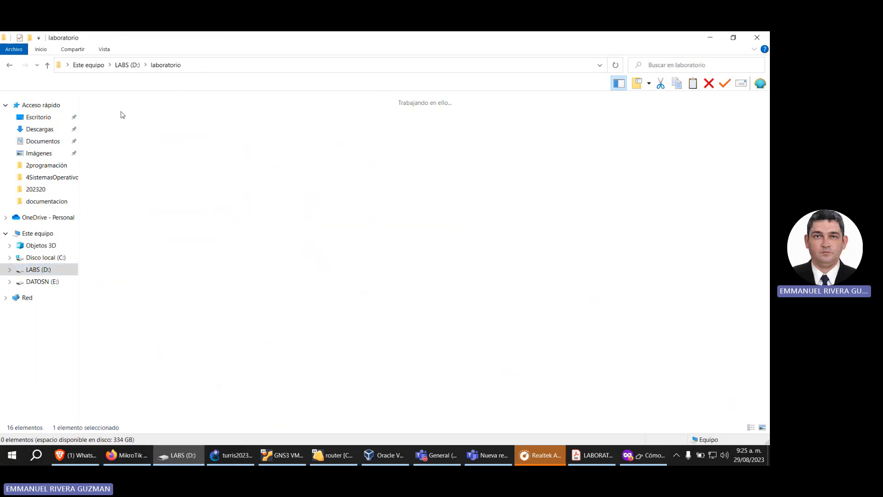
left_click_drag(434, 321, 453, 285)
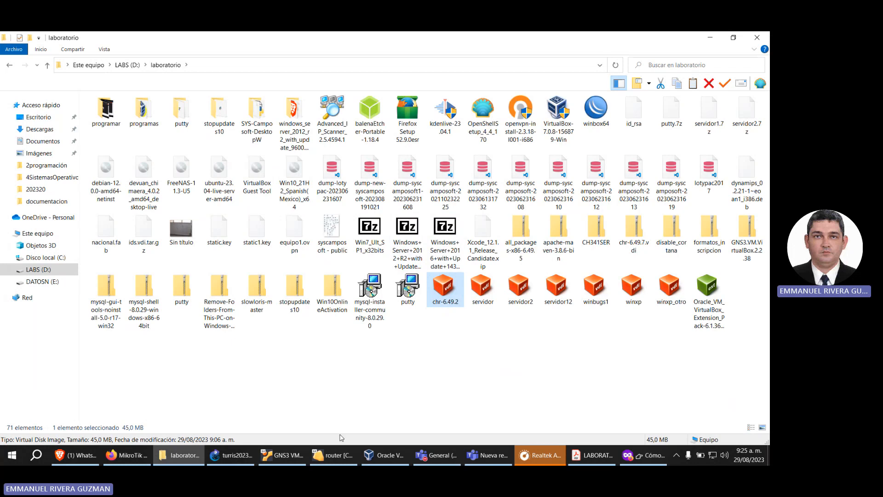
Step: Switch to VirtualBox and start a new virtual machine named router with type Linux and version Other Linux (64-bit)
left_click(379, 455)
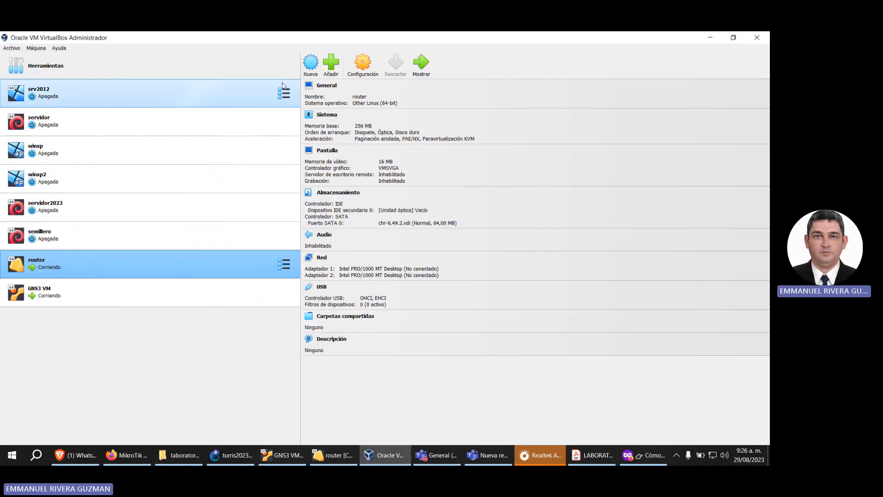
left_click(311, 64)
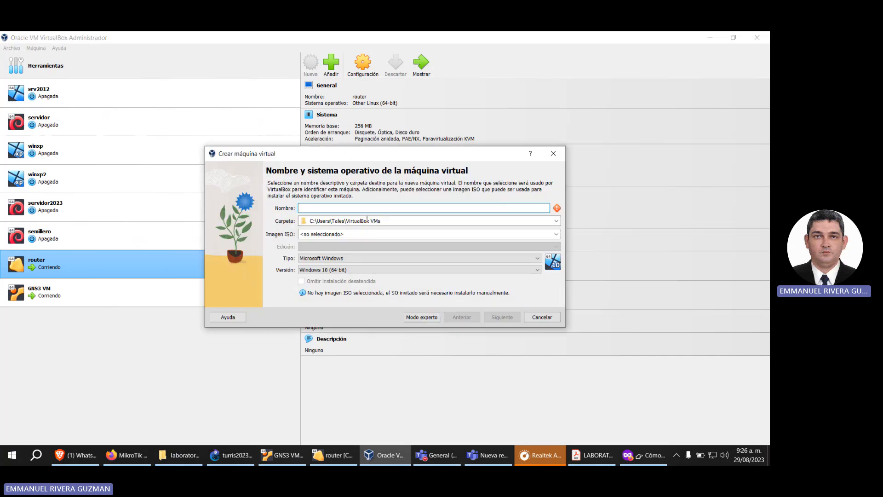
type("ro")
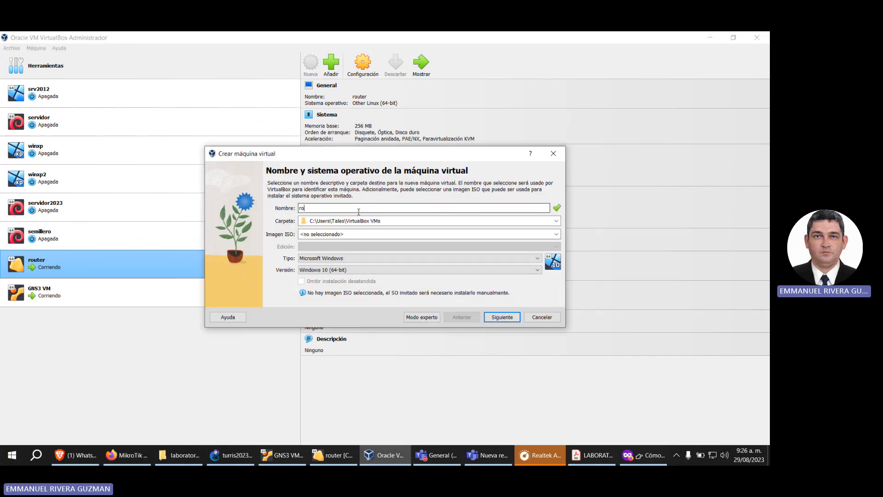
type("uter")
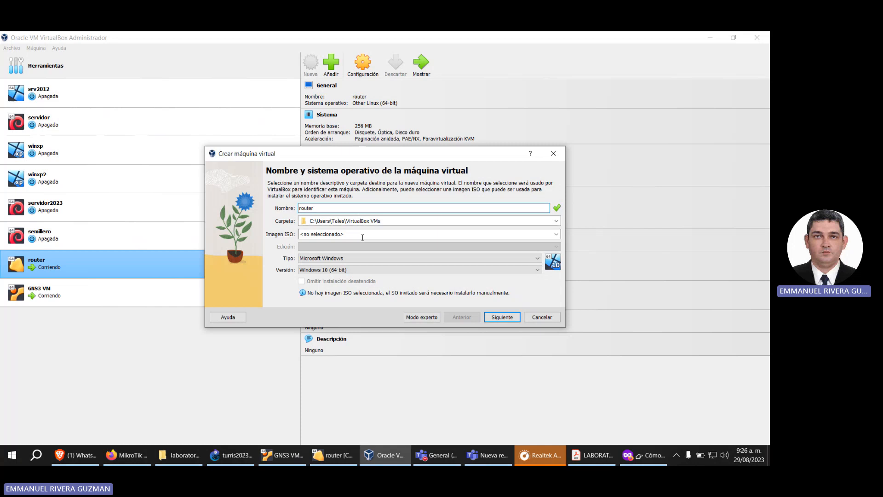
left_click(362, 234)
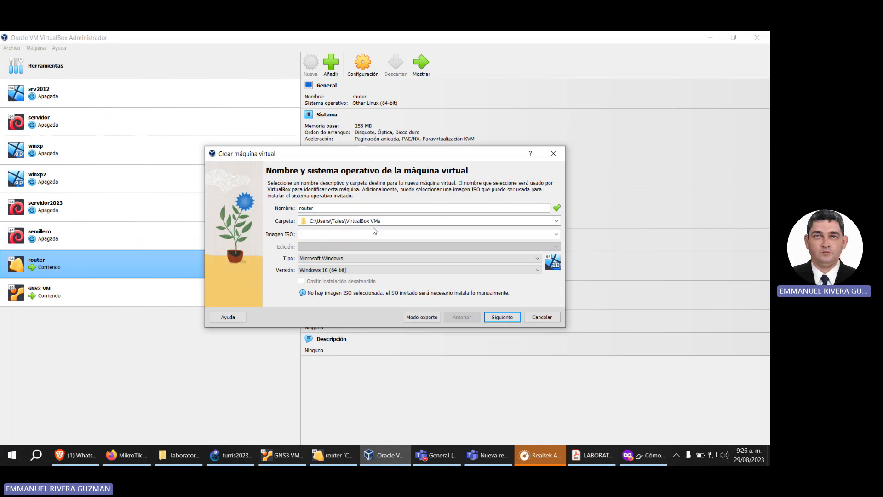
left_click(351, 258)
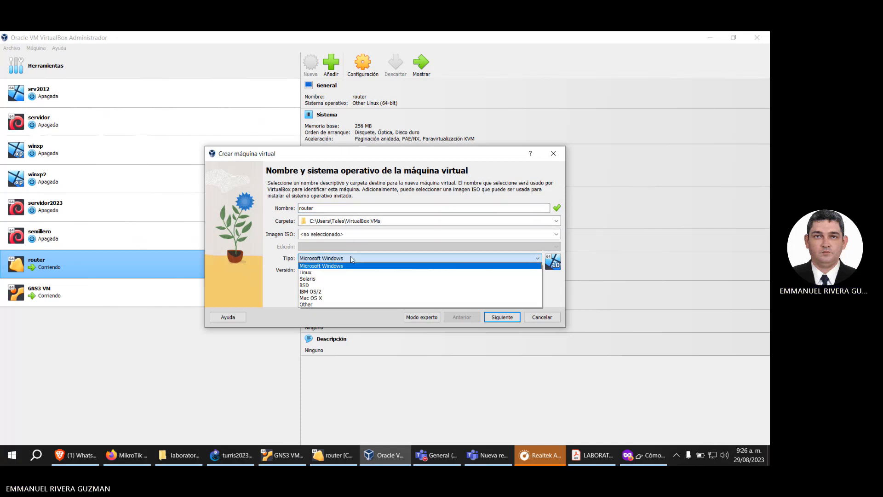
left_click(351, 273)
left_click(349, 271)
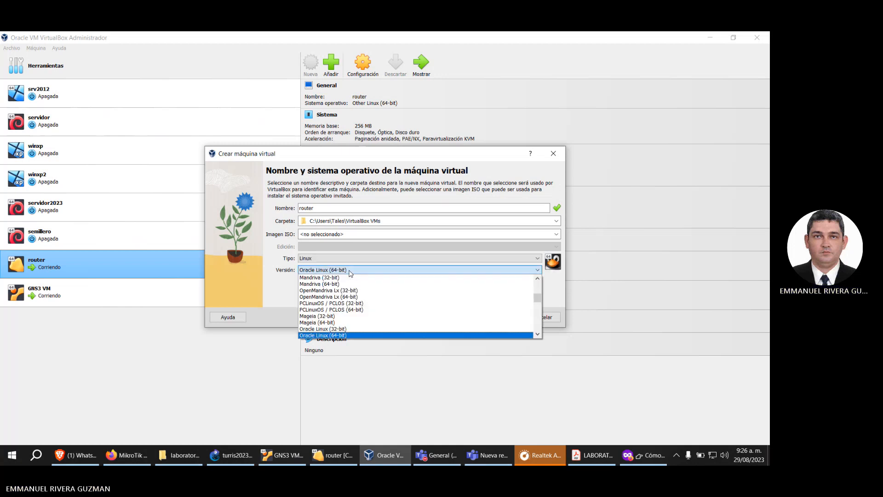
scroll(365, 309, "down", 5)
scroll(366, 310, "down", 10)
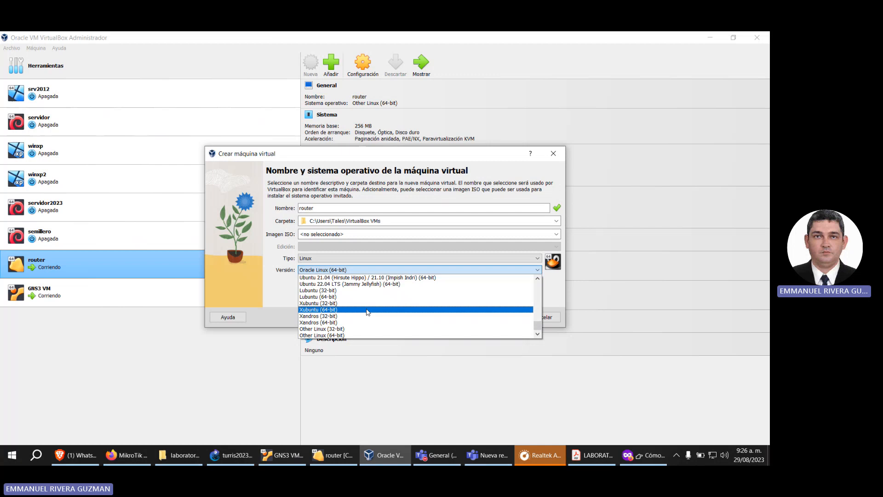
left_click(355, 336)
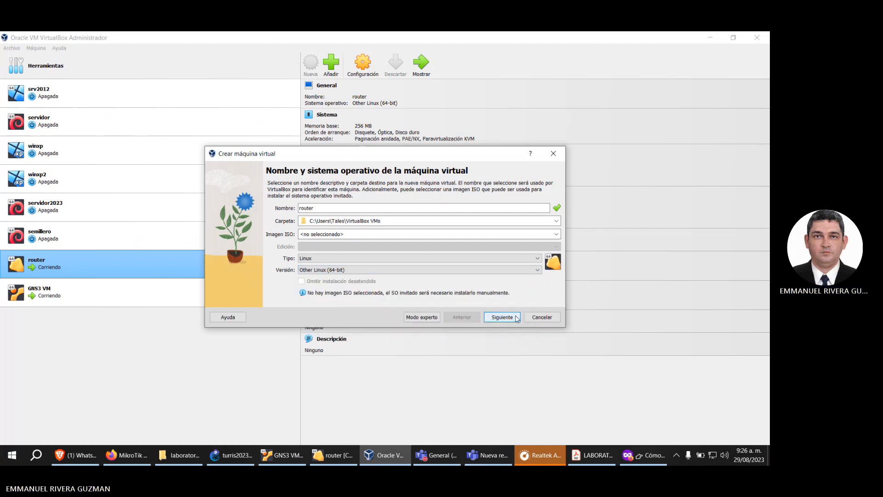
Step: Rename the new virtual machine router1 and set its base memory to 256 MB
left_click(502, 317)
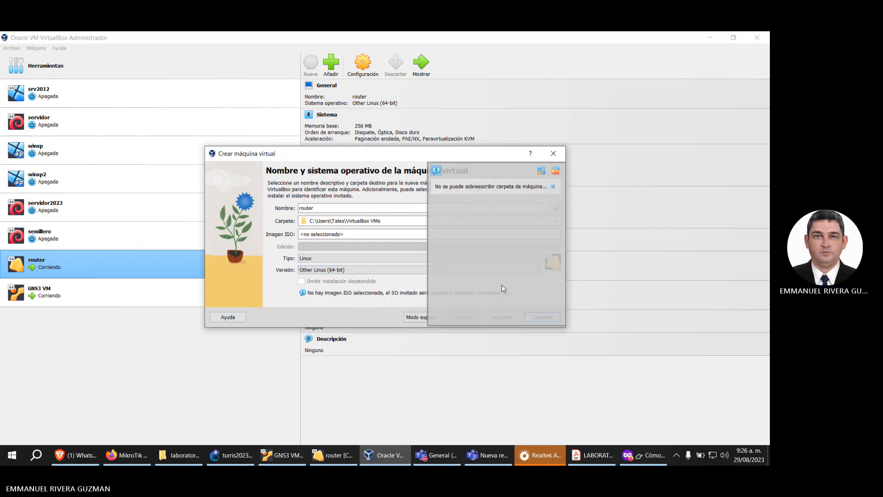
left_click(555, 172)
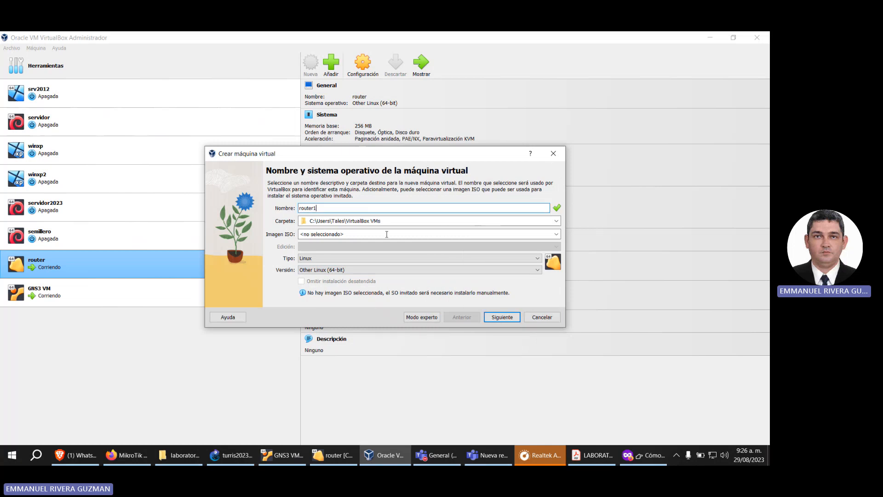
left_click(509, 318)
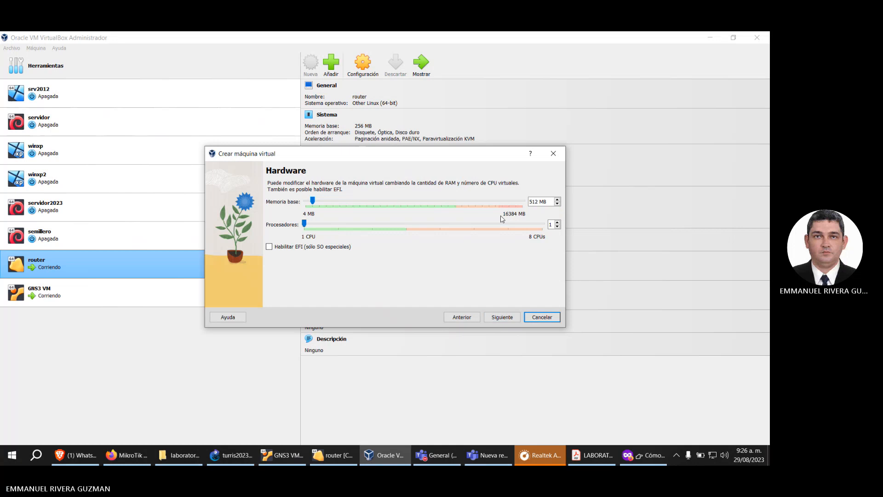
double_click(538, 202)
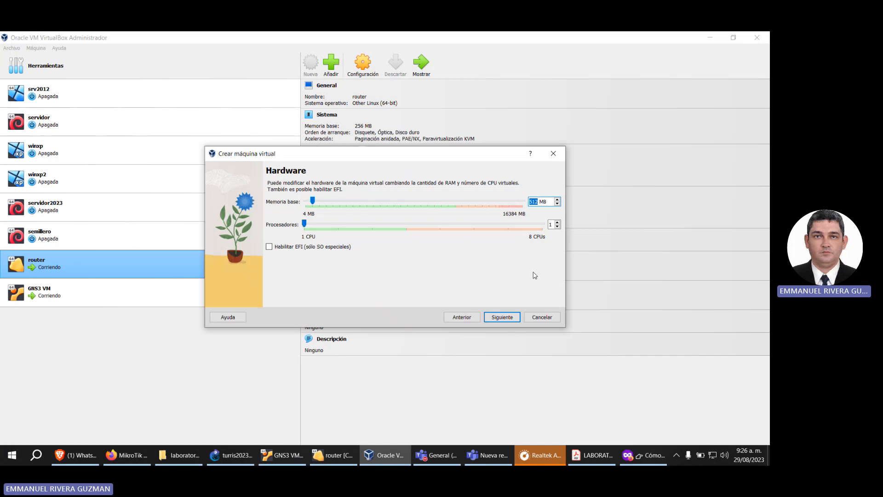
type("256")
left_click(496, 318)
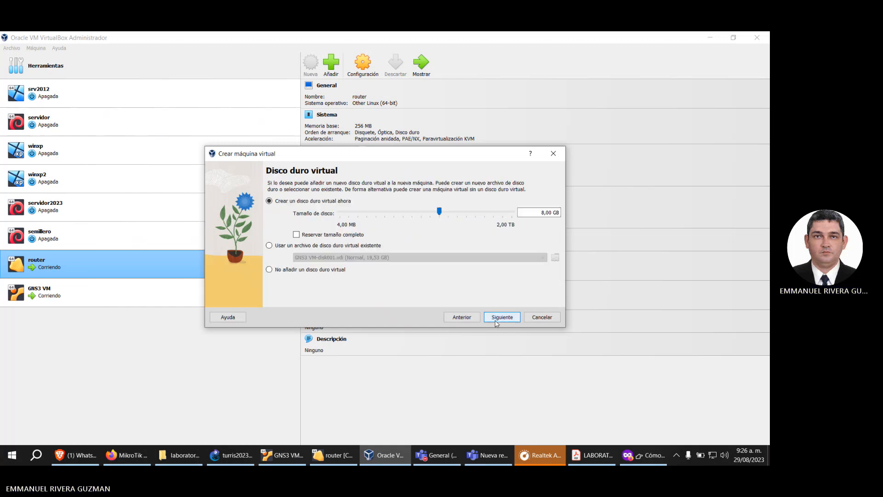
Step: Choose the existing hard disk file chr-6.49.2.vdi for the new machine, browsing the laboratorio folder on LABS (D:), and cancel the machine's creation
left_click(327, 246)
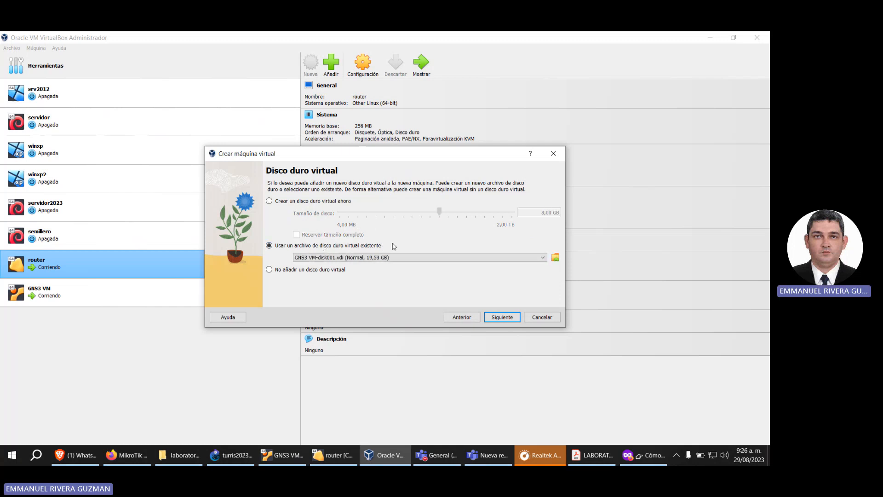
left_click(555, 258)
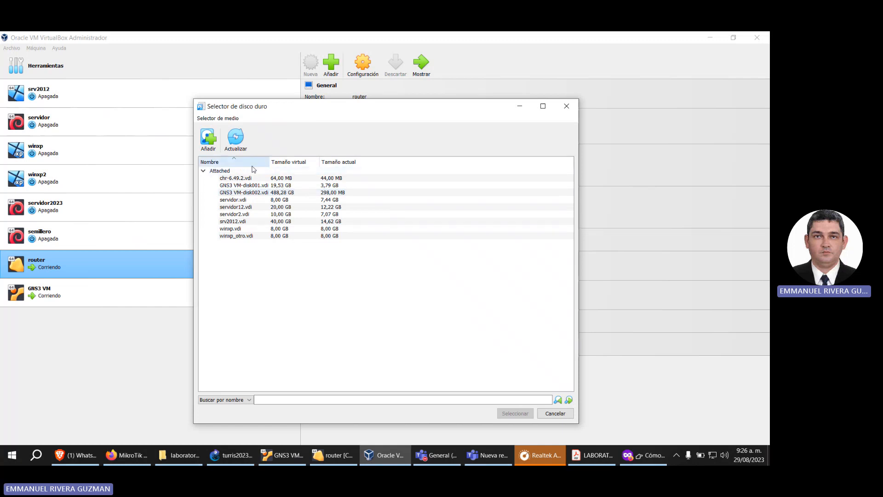
left_click(208, 138)
scroll(244, 249, "down", 3)
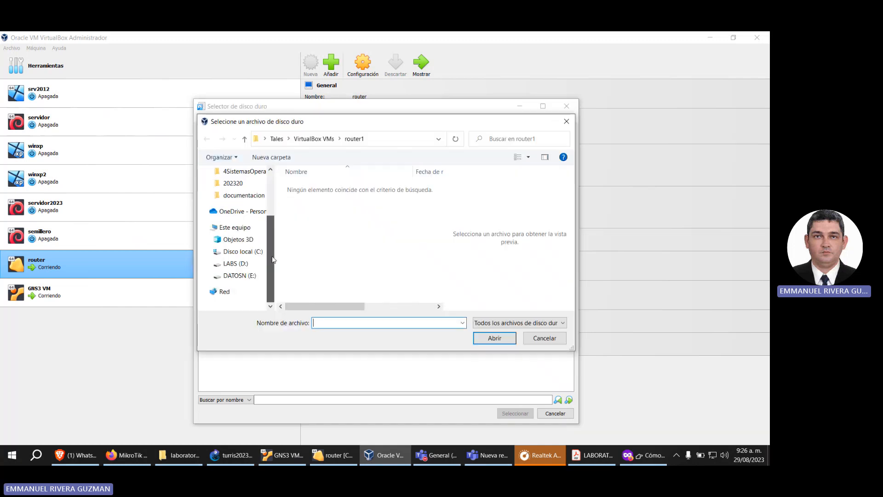
left_click(249, 264)
double_click(307, 187)
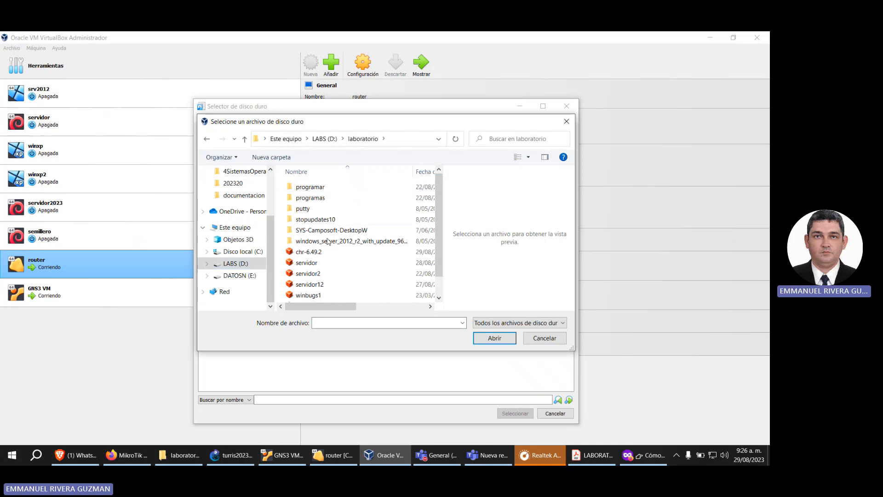
scroll(328, 246, "down", 1)
left_click(317, 236)
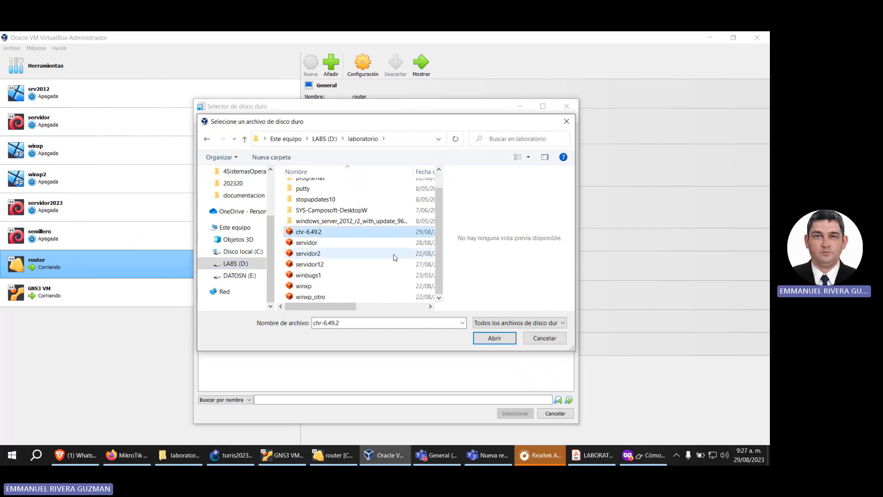
left_click(546, 344)
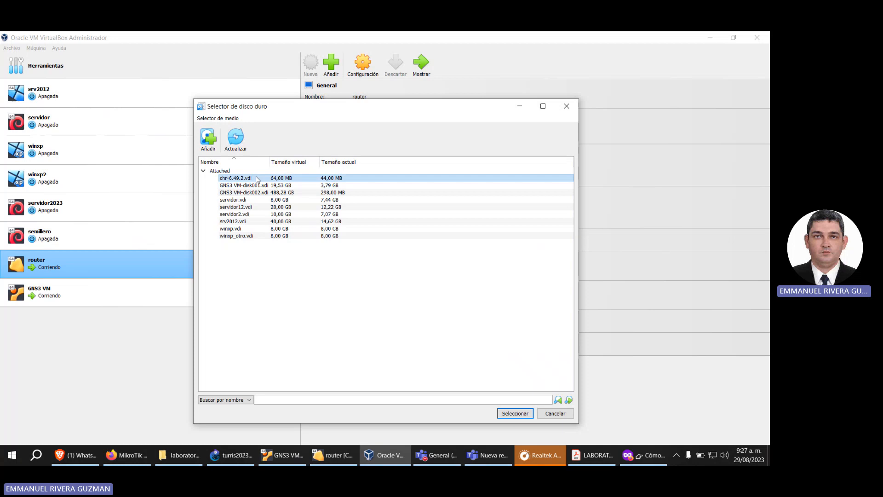
left_click(521, 416)
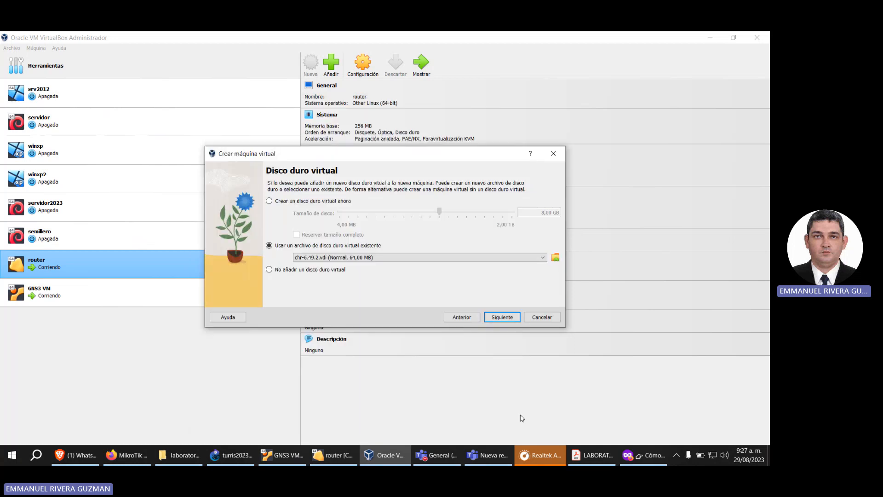
left_click(542, 316)
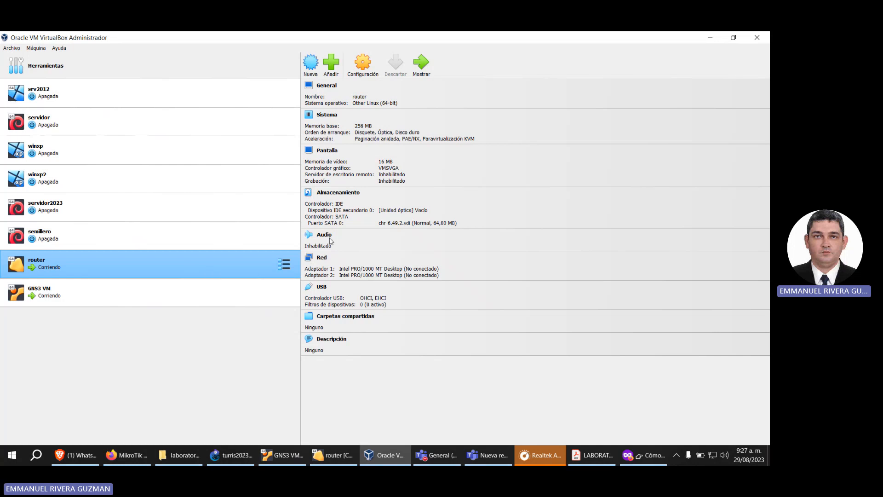
Step: Open the network settings of the router virtual machine, check Adapter 1's connection options and expand its advanced settings
left_click(363, 63)
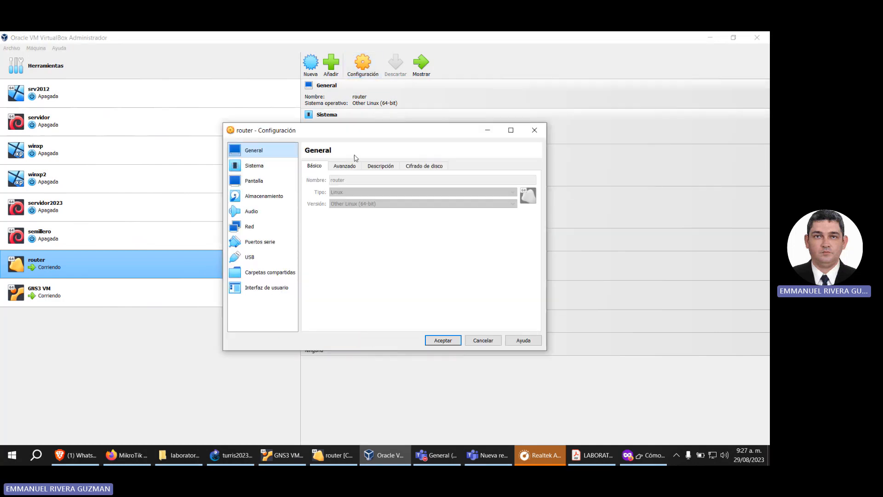
left_click(257, 214)
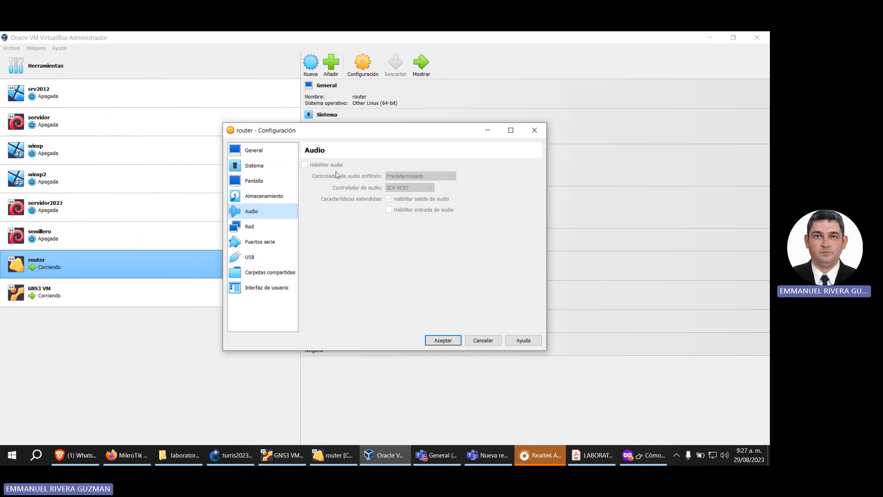
left_click(266, 228)
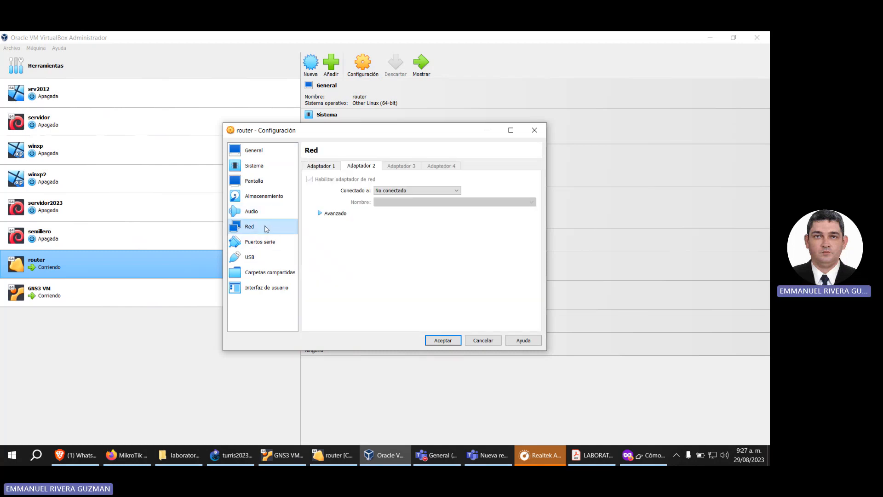
left_click(329, 167)
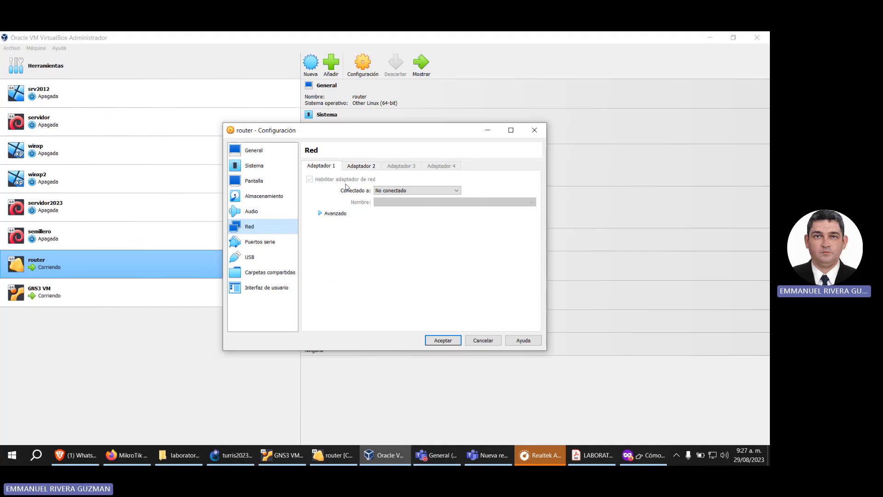
left_click(400, 189)
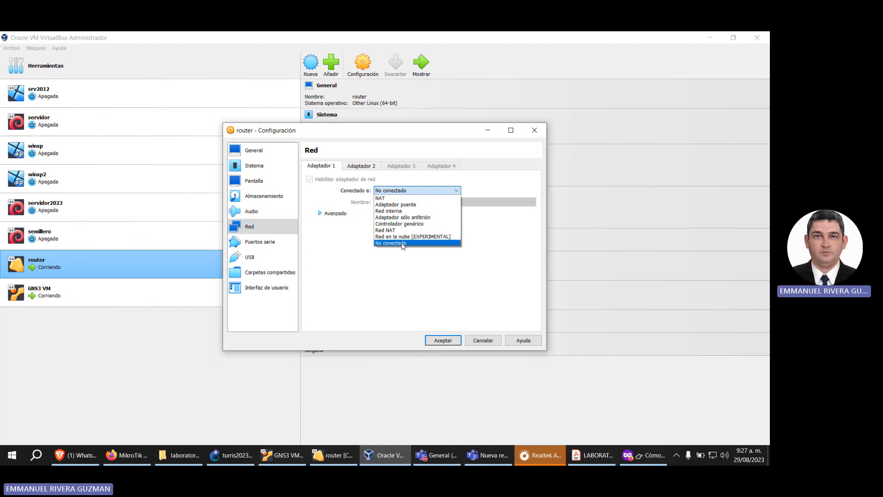
left_click(380, 179)
left_click(338, 215)
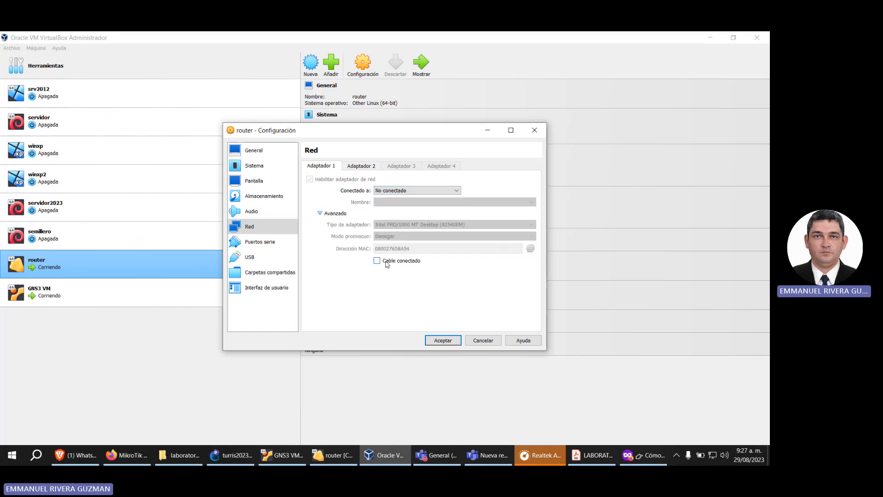
Step: Enable Cable conectado on Adapters 1 and 2 of the router virtual machine, leaving both as No conectado, and accept the settings
left_click(357, 168)
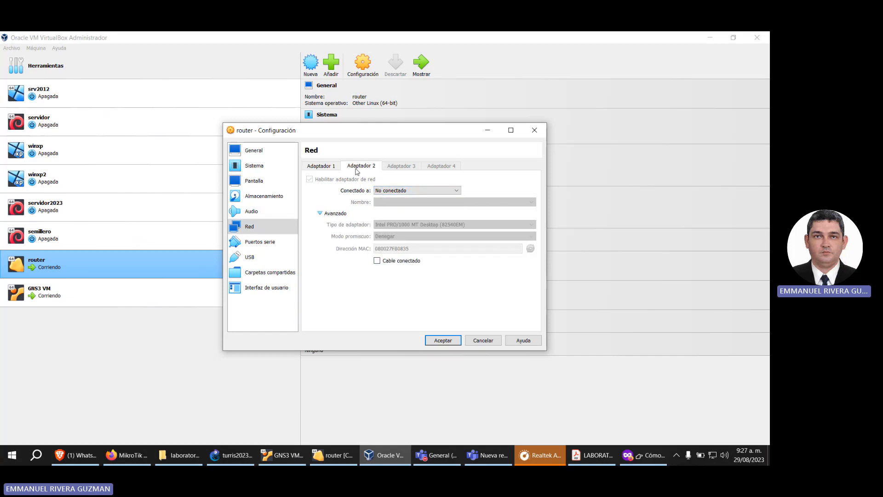
left_click(397, 261)
left_click(337, 168)
left_click(401, 191)
left_click(401, 192)
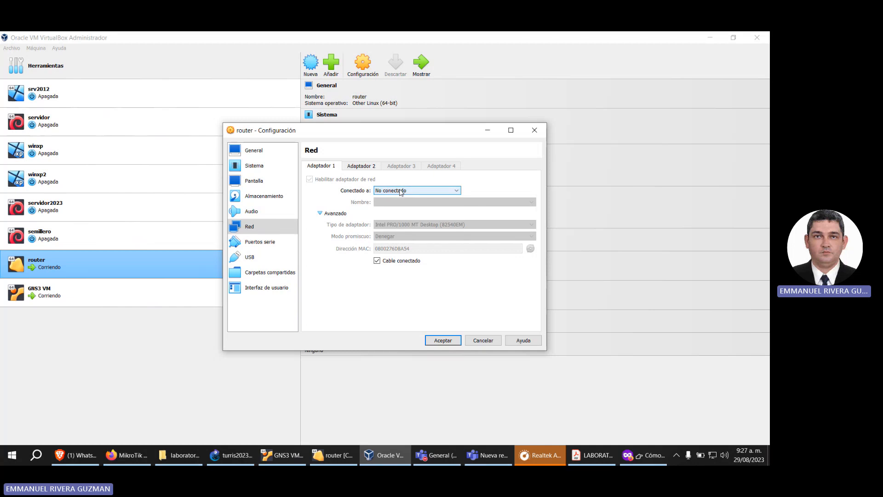
left_click(359, 169)
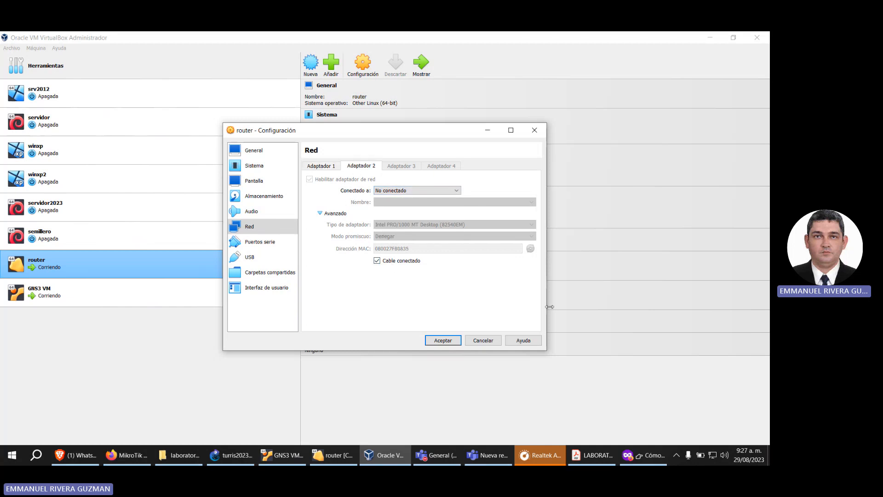
left_click(458, 341)
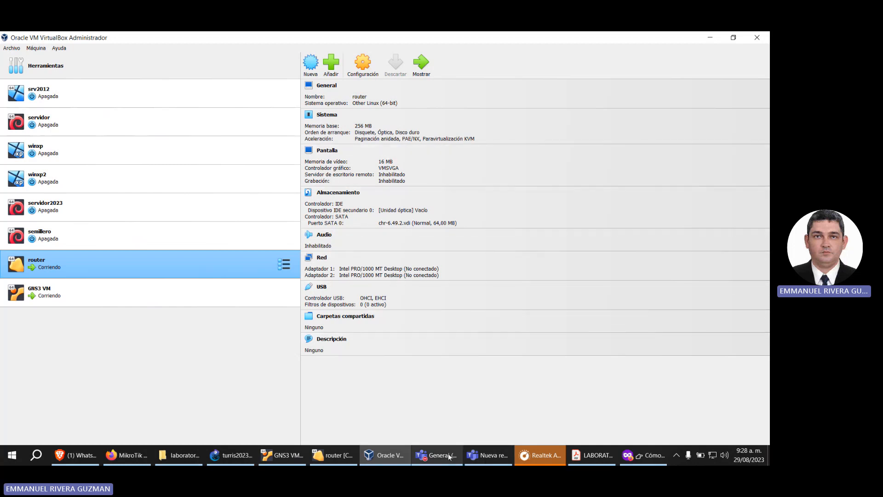
Step: Switch to GNS3 and create a VirtualBox VM template on the local computer from the router virtual machine
left_click(232, 455)
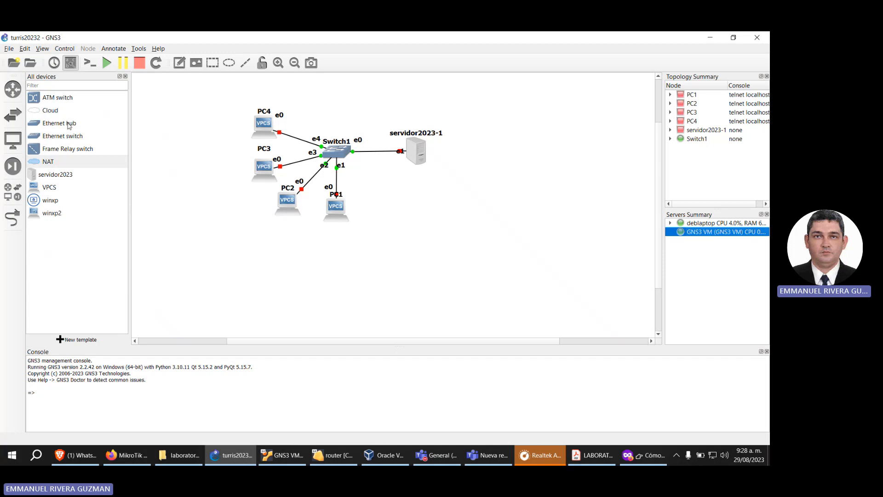
left_click(25, 49)
left_click(48, 94)
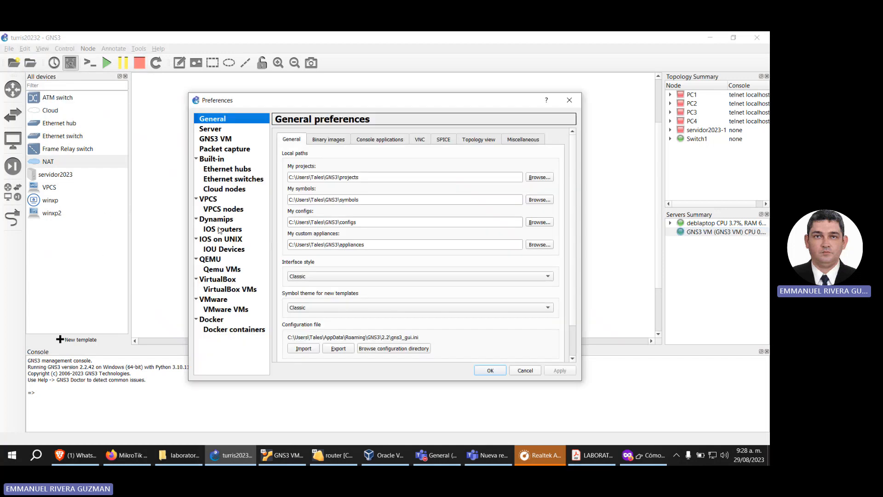
left_click(230, 290)
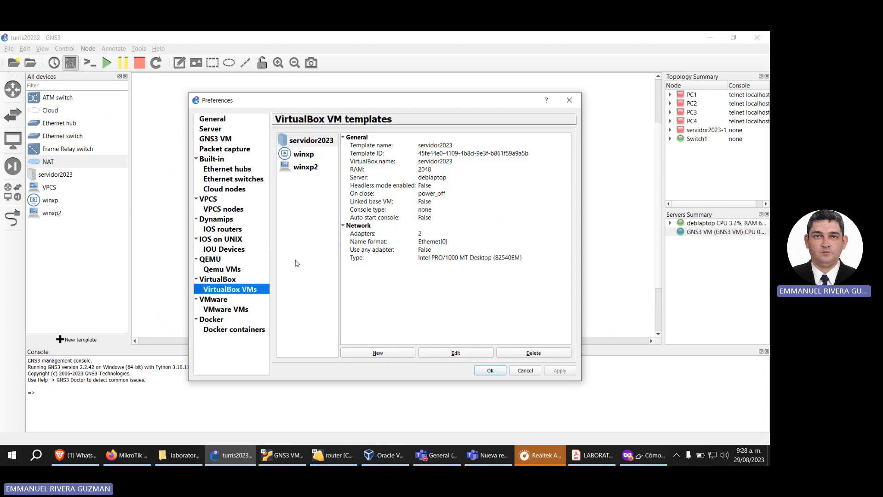
left_click(378, 353)
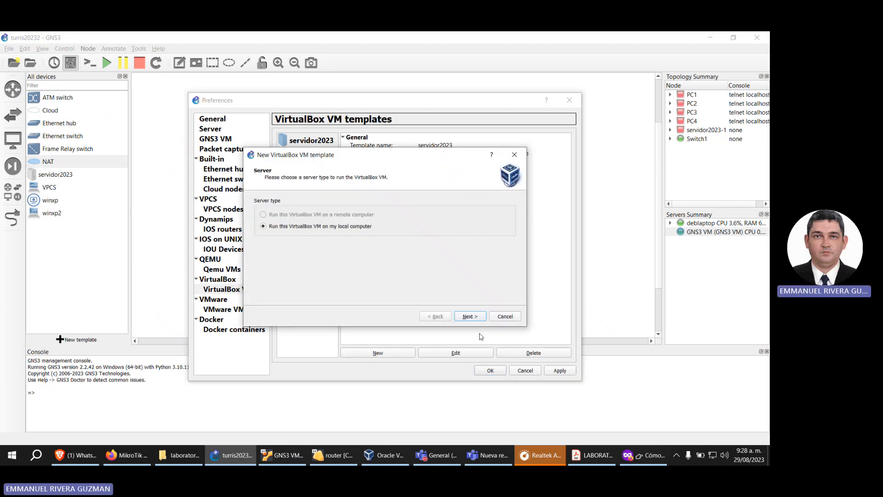
left_click(477, 319)
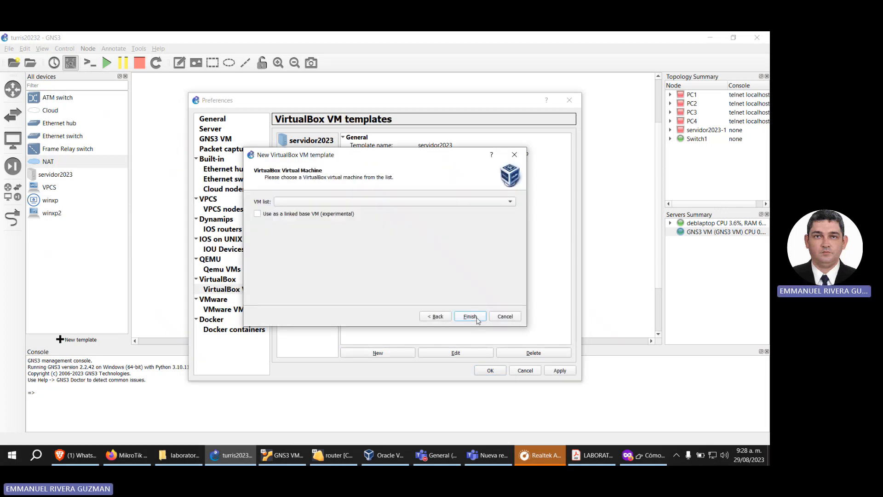
left_click(388, 202)
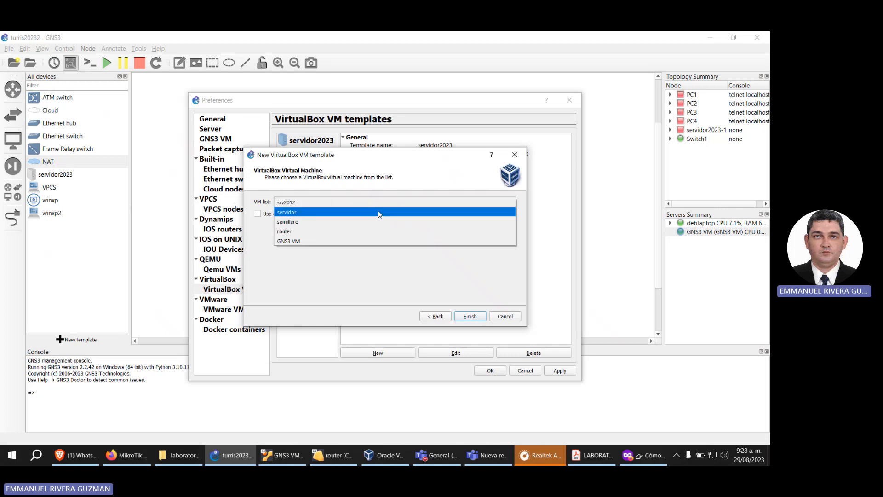
left_click(372, 231)
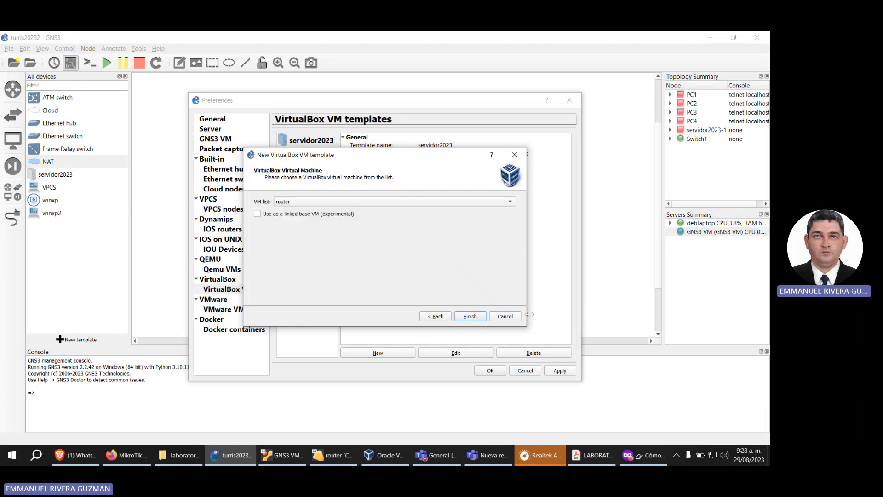
left_click(470, 317)
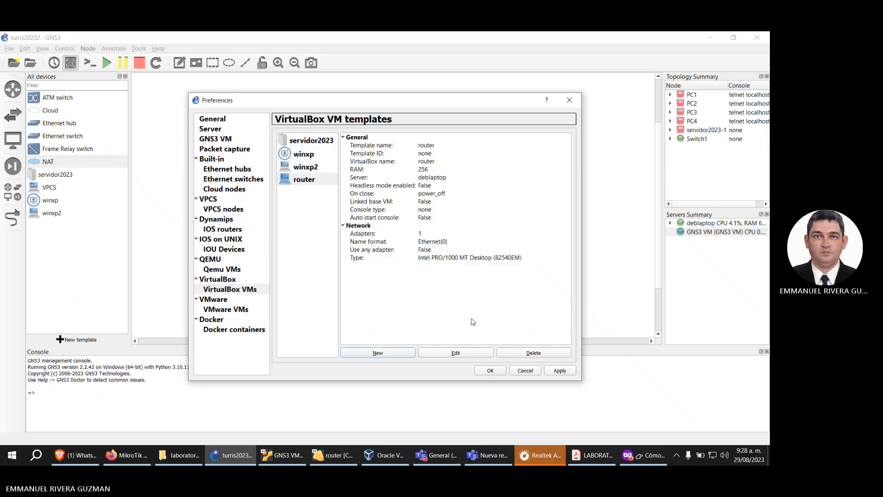
Step: Change the router template's symbol to router2 from the Affinity-circle-blue library, filtering the symbols by "router"
left_click(305, 180)
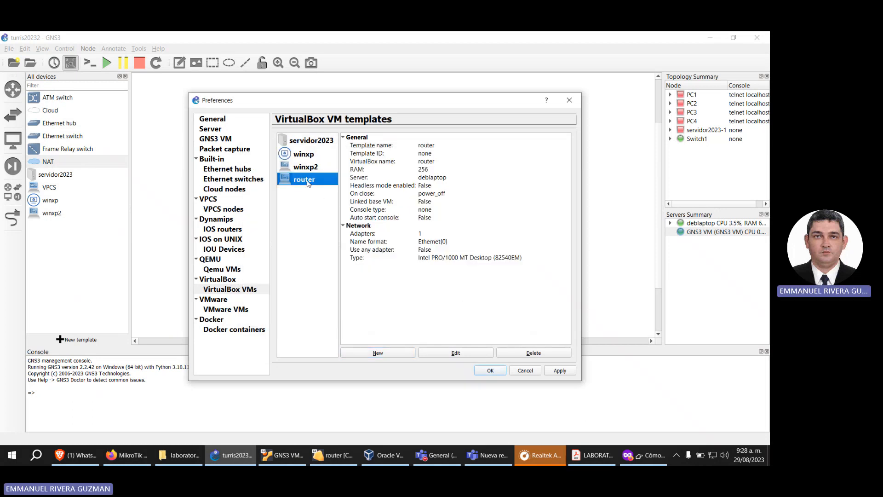
left_click(470, 354)
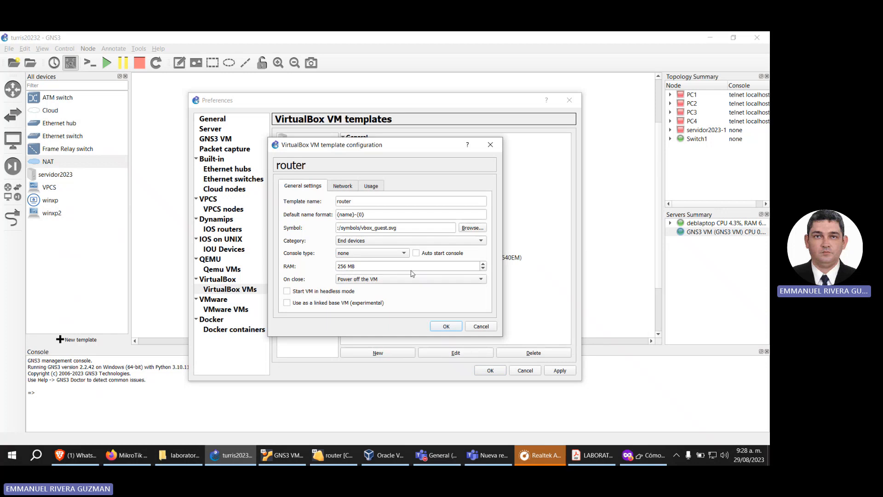
left_click(473, 228)
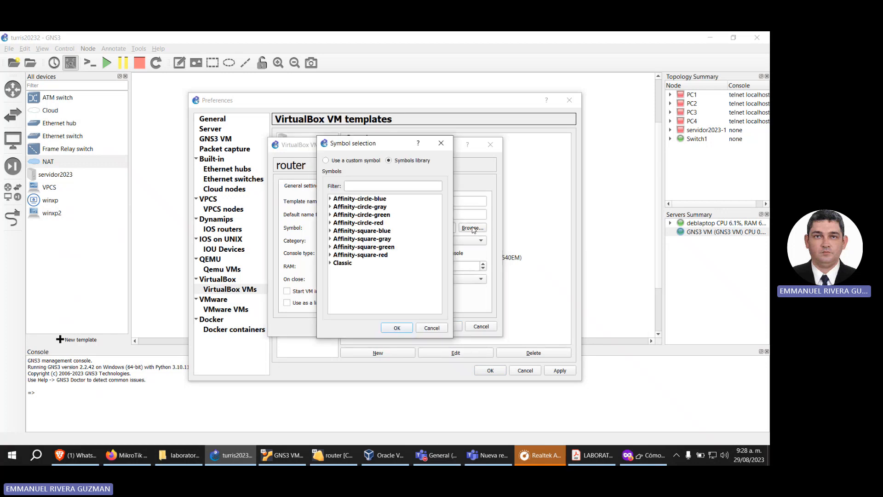
left_click(357, 189)
type("router")
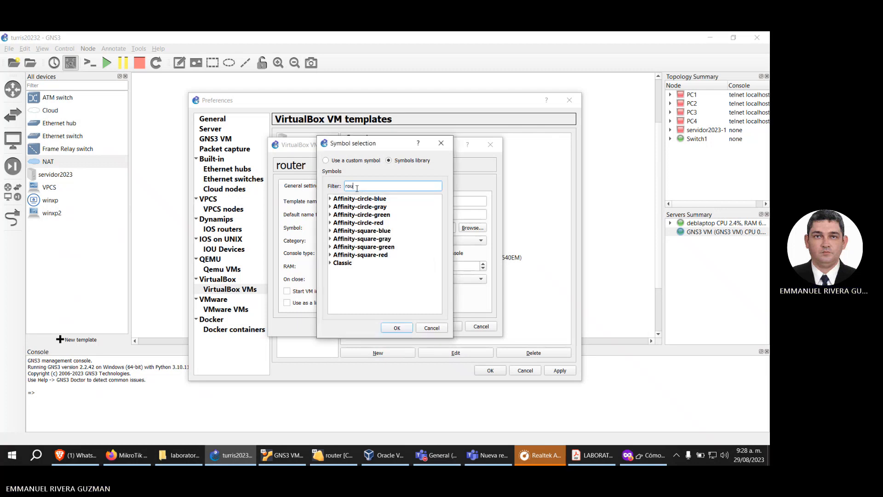
left_click(330, 199)
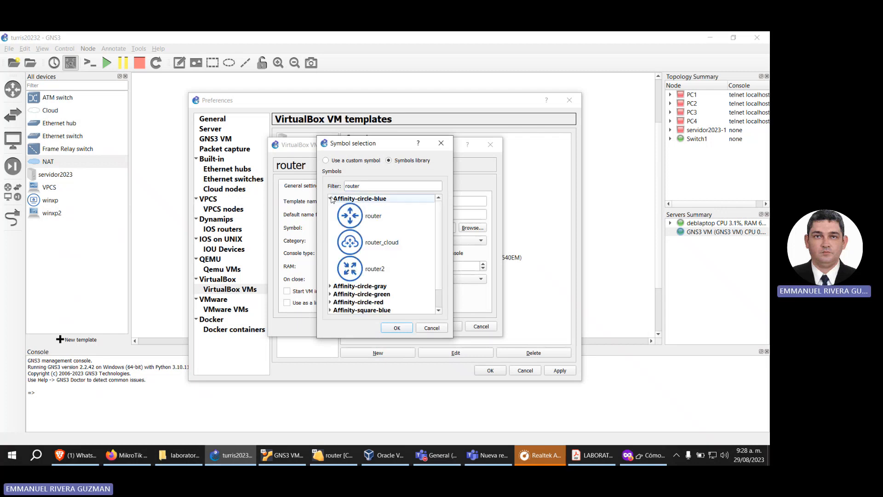
left_click(378, 275)
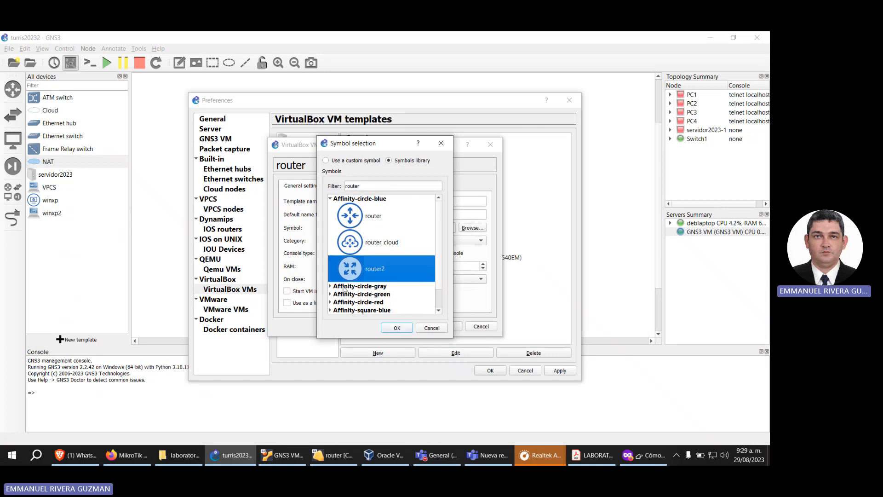
left_click(397, 328)
Step: Set the router template's number of network adapters to 2, then apply and close the preferences
left_click(335, 188)
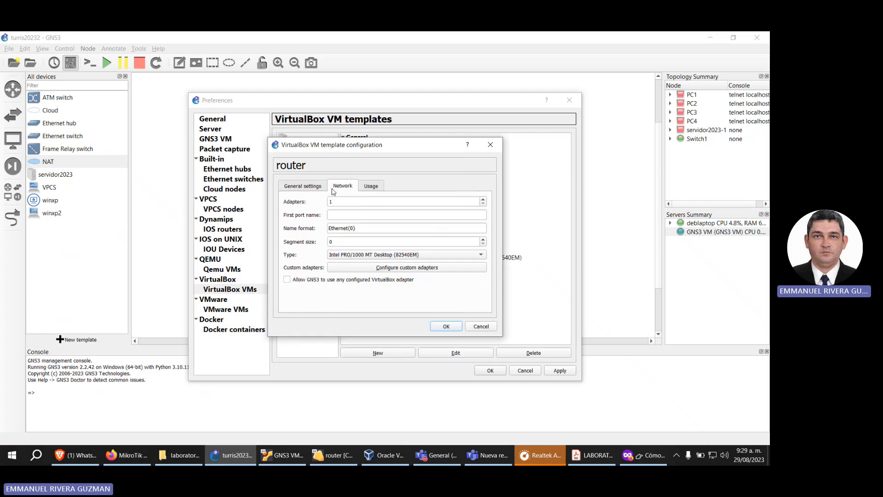
key("Tab")
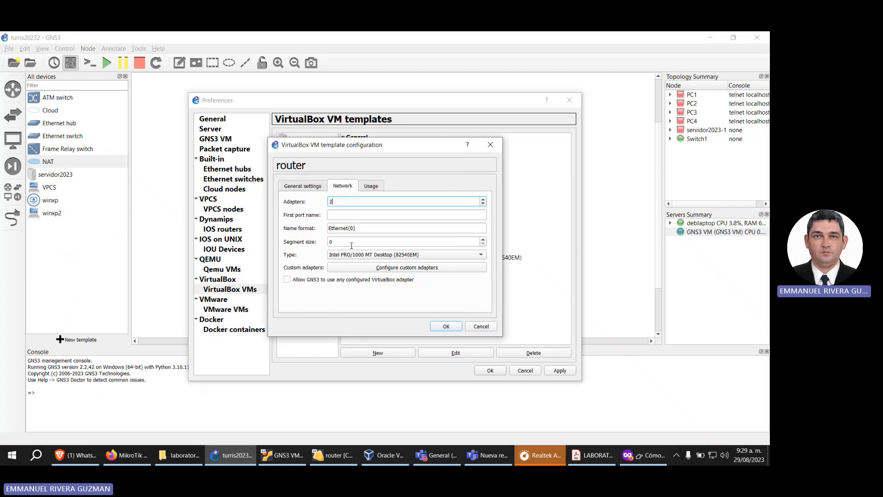
left_click(317, 186)
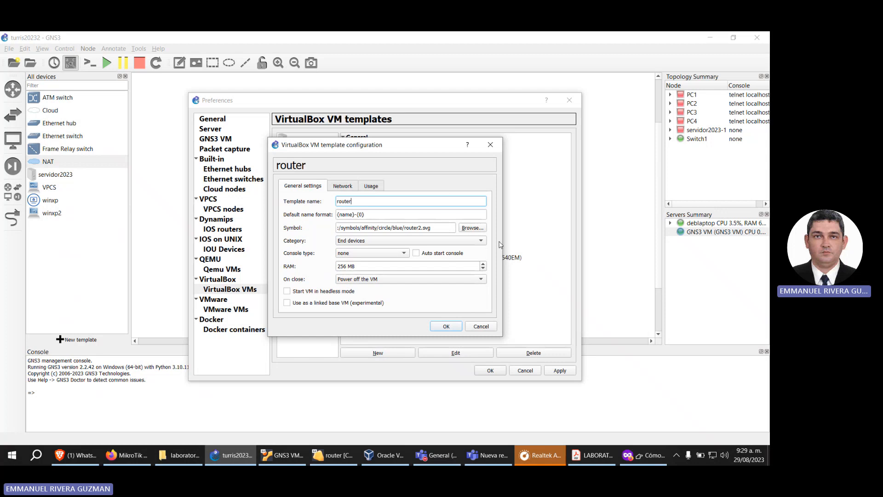
left_click(458, 328)
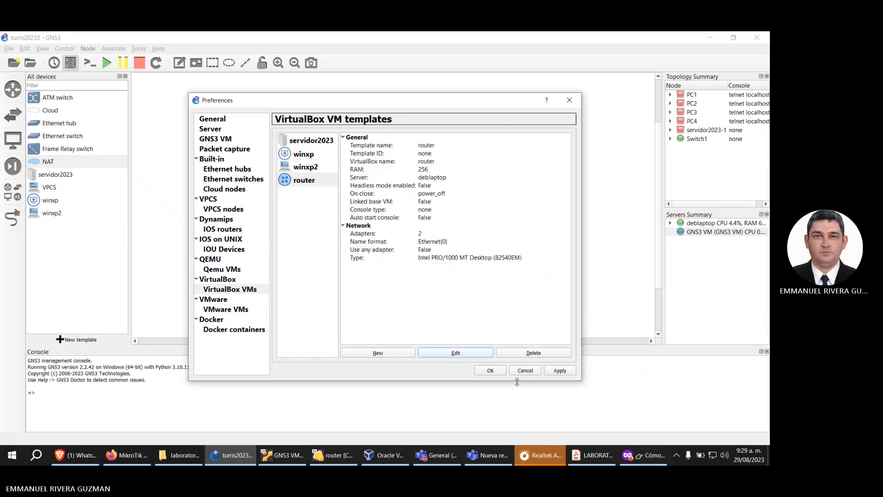
left_click(559, 370)
left_click(490, 370)
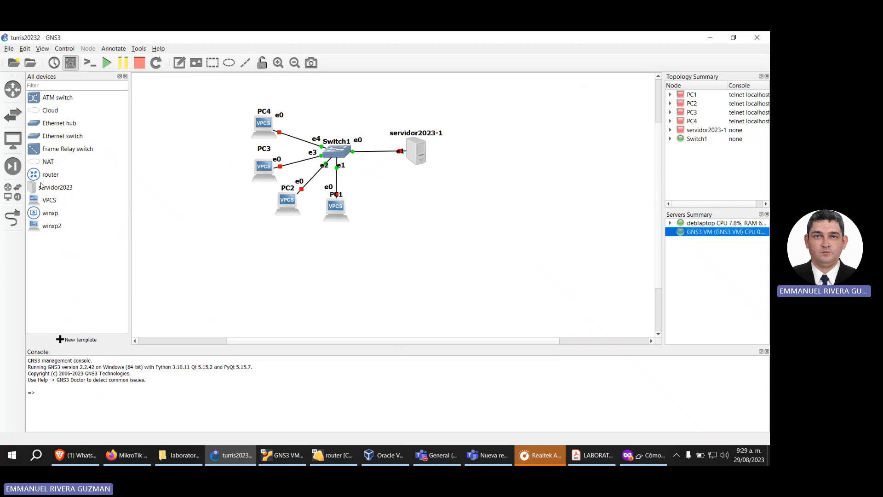
Step: Place a router node beside servidor2023-1 in the topology and link its Ethernet1 to the server's Ethernet0
left_click_drag(43, 175, 504, 147)
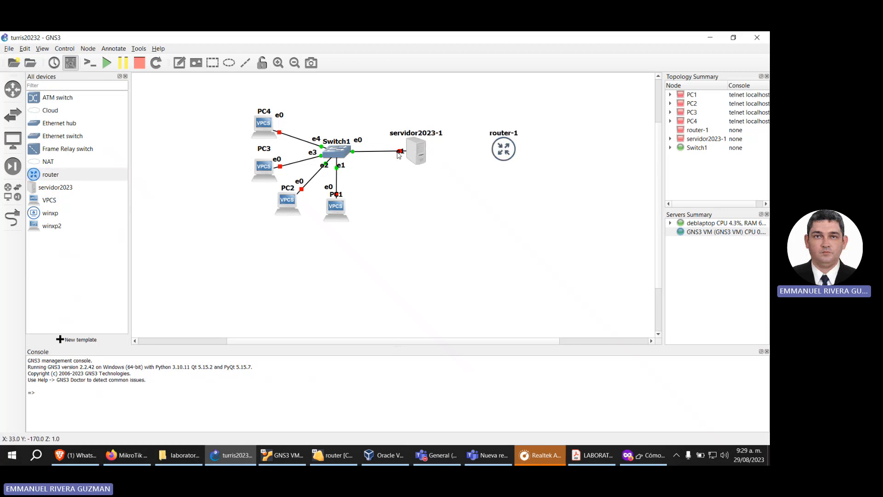
left_click(23, 222)
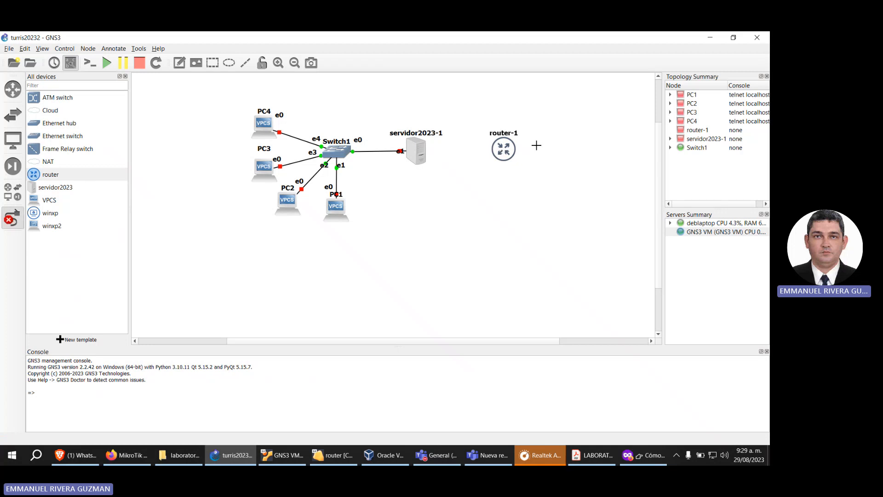
left_click(498, 150)
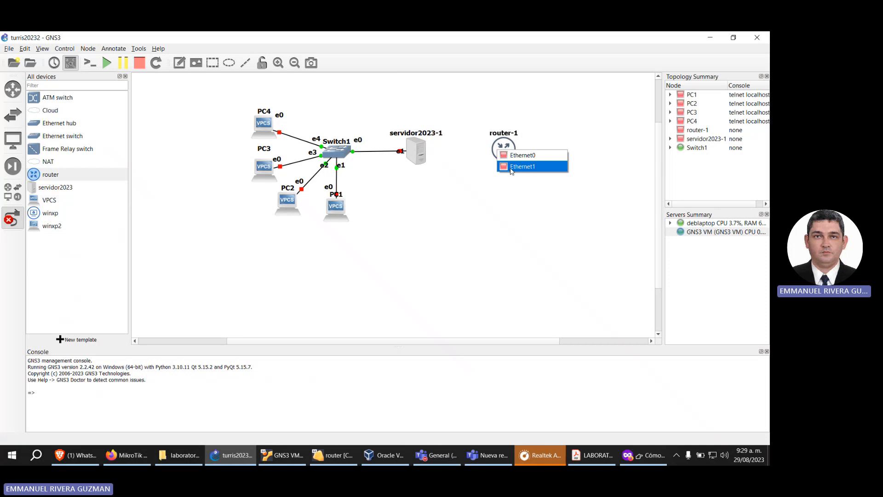
left_click(511, 167)
left_click(420, 152)
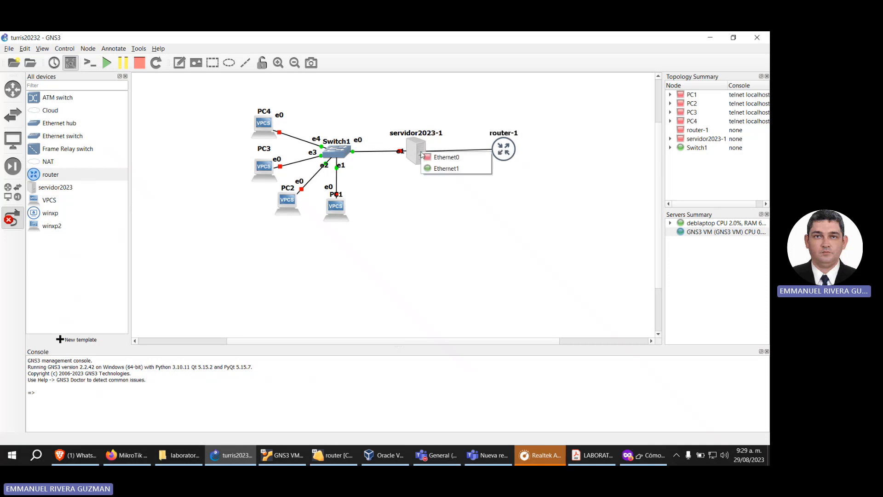
left_click(461, 157)
Step: Reposition the e1 port label beside router-1 and nudge the router node into line with servidor2023-1
right_click(498, 135)
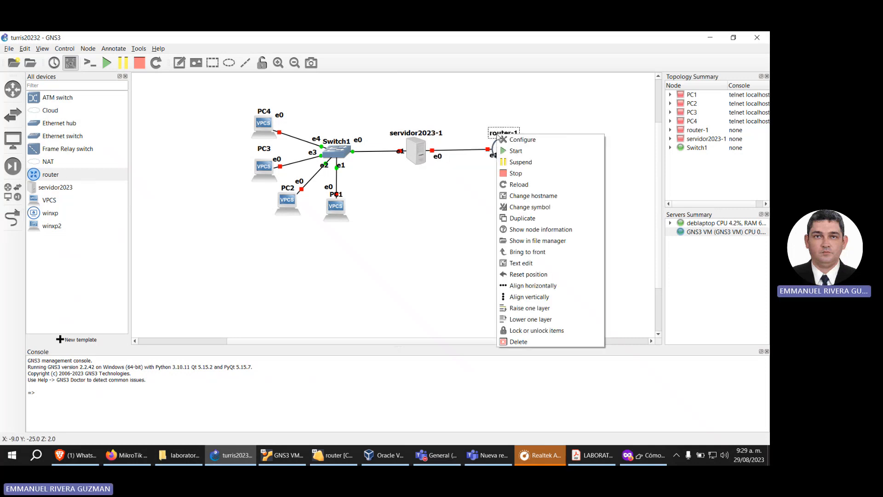
left_click(490, 157)
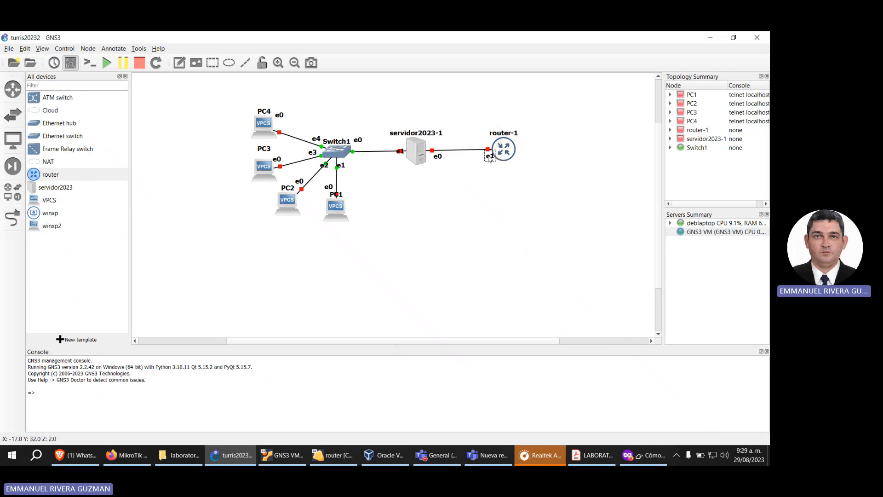
left_click(439, 159)
left_click_drag(497, 152, 496, 153)
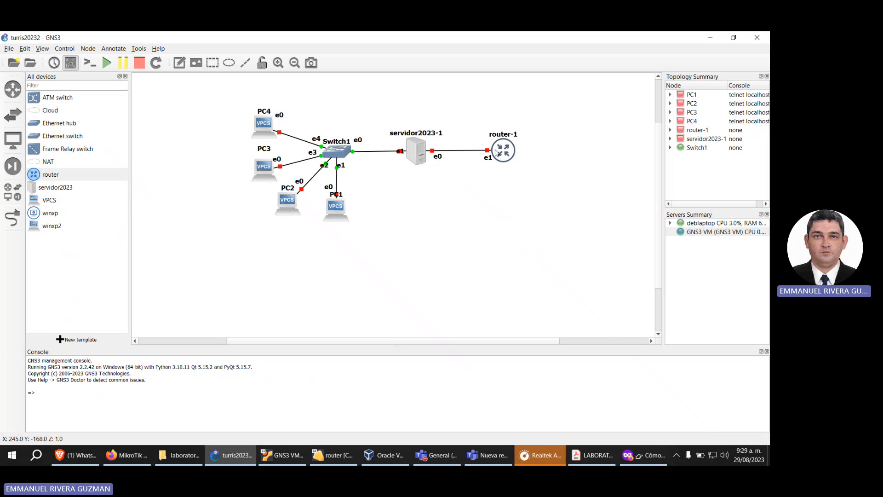
mouse_move(497, 153)
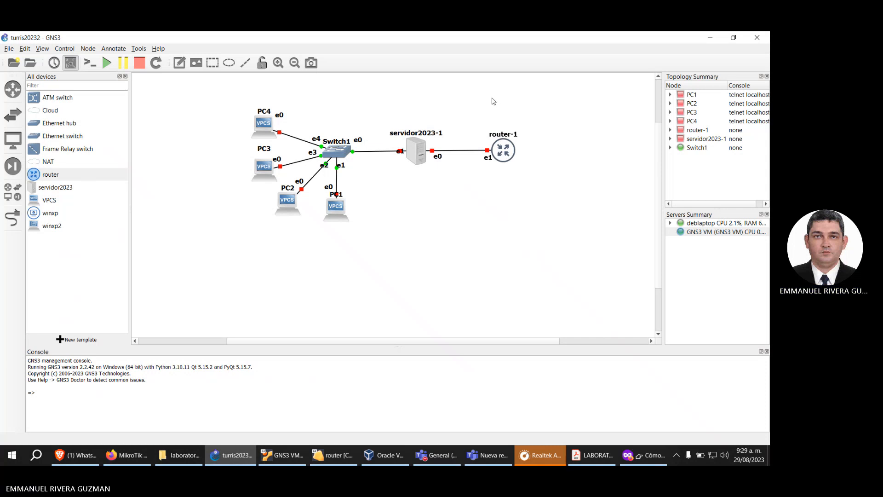
Step: Add a NAT node hosted on the GNS3 VM server and position it beside router-1, on the side opposite the server
left_click(45, 167)
left_click_drag(38, 167, 585, 133)
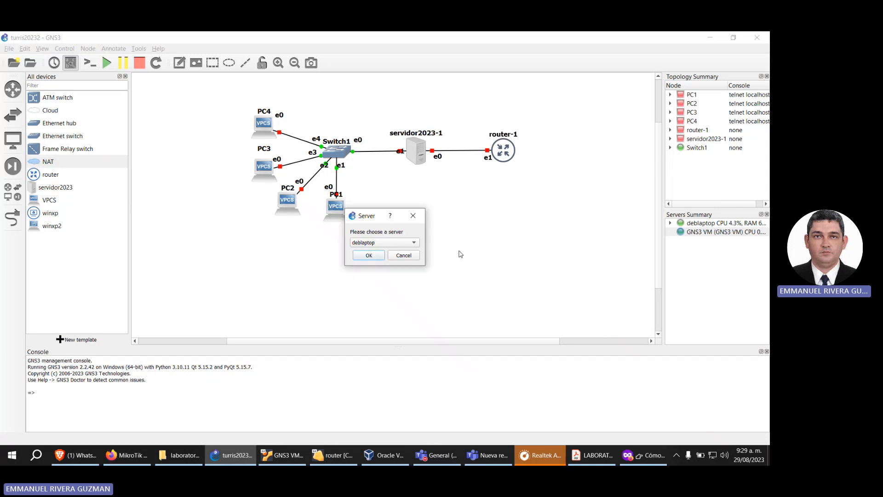
left_click(400, 242)
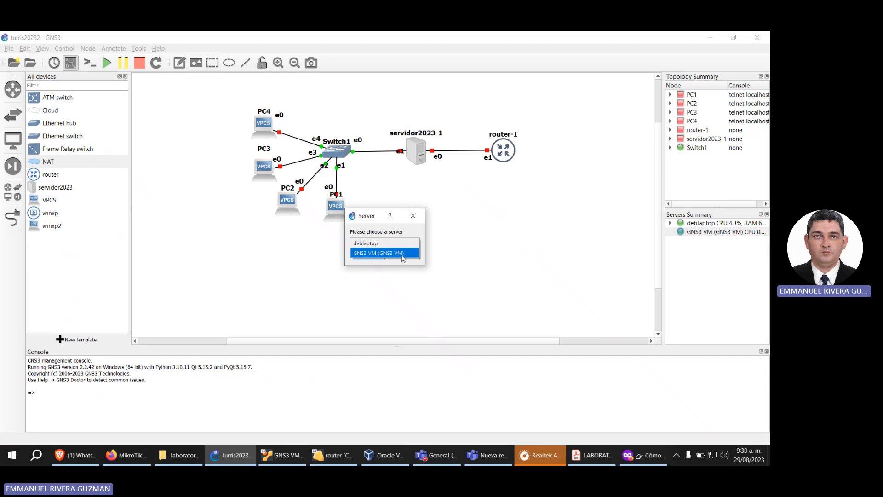
left_click(402, 255)
left_click(375, 257)
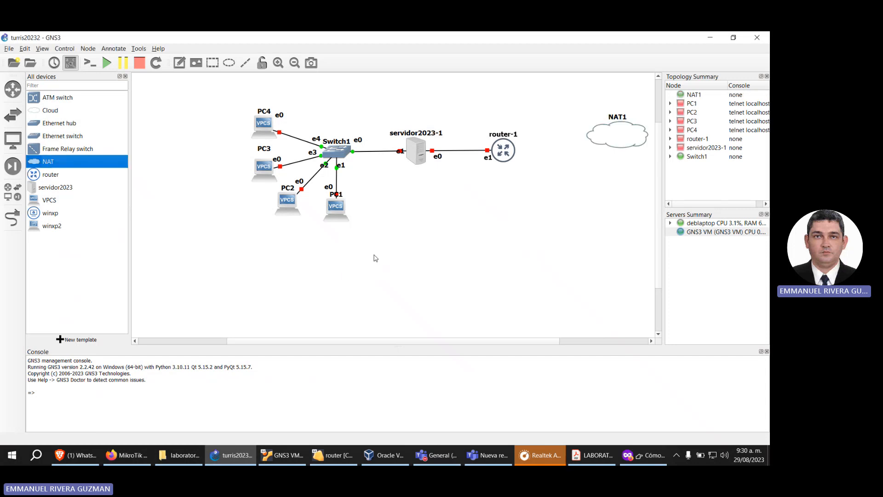
left_click_drag(636, 129, 611, 140)
left_click(692, 234)
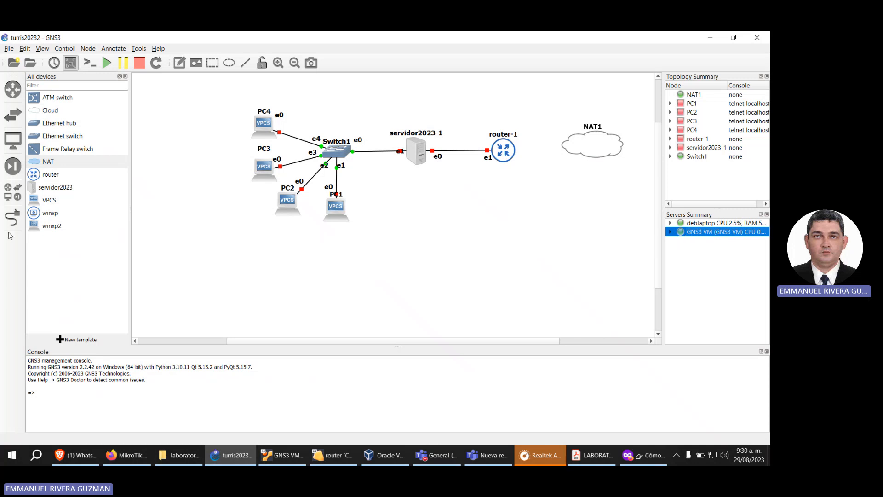
left_click_drag(608, 153, 613, 156)
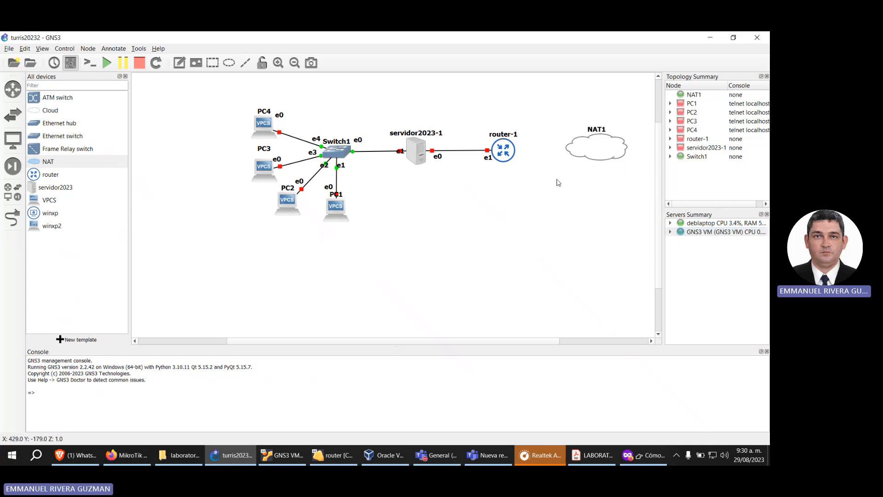
Step: Link NAT1's nat0 port to router-1's Ethernet0 and move the port labels just below the link
left_click(12, 217)
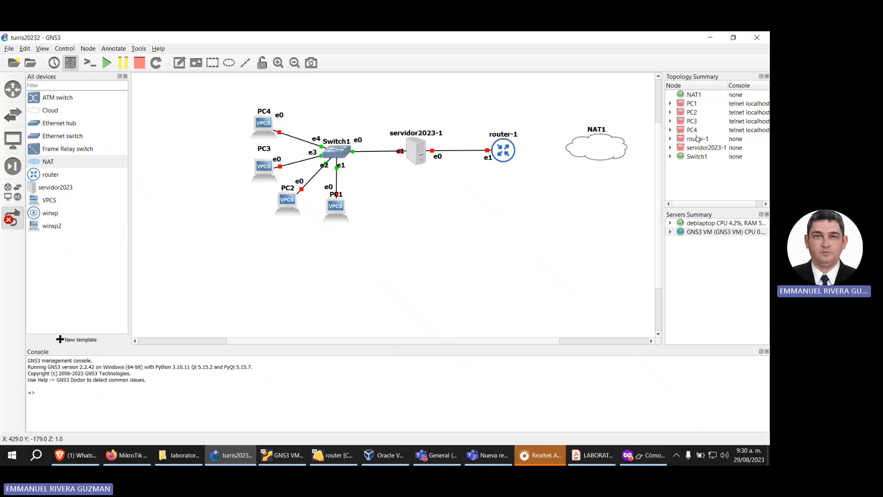
left_click(590, 146)
left_click(603, 153)
left_click(504, 151)
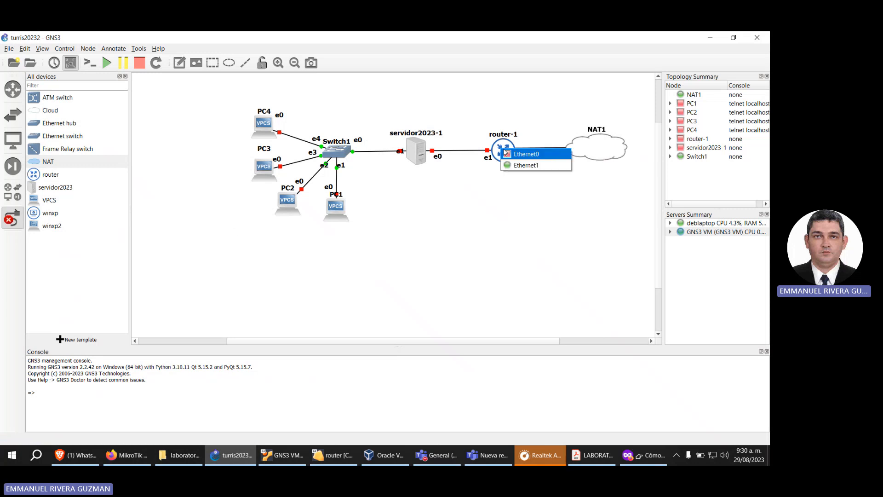
left_click(511, 155)
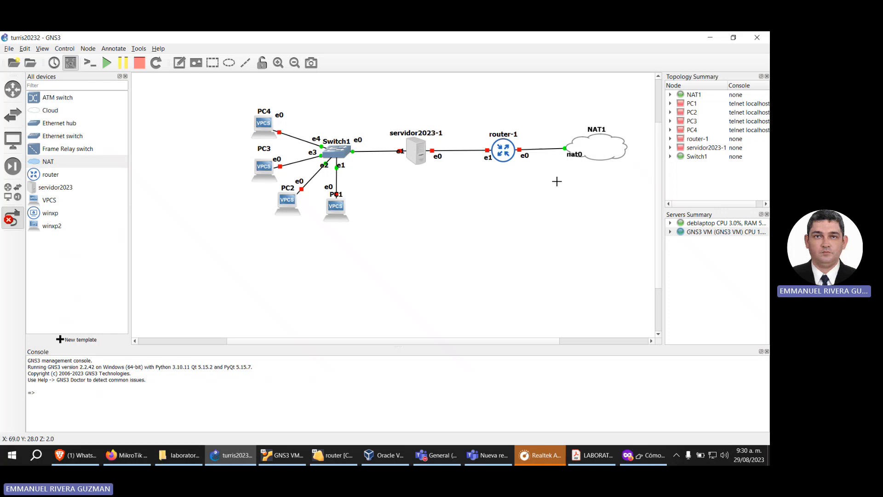
key("Escape")
left_click_drag(570, 154, 523, 164)
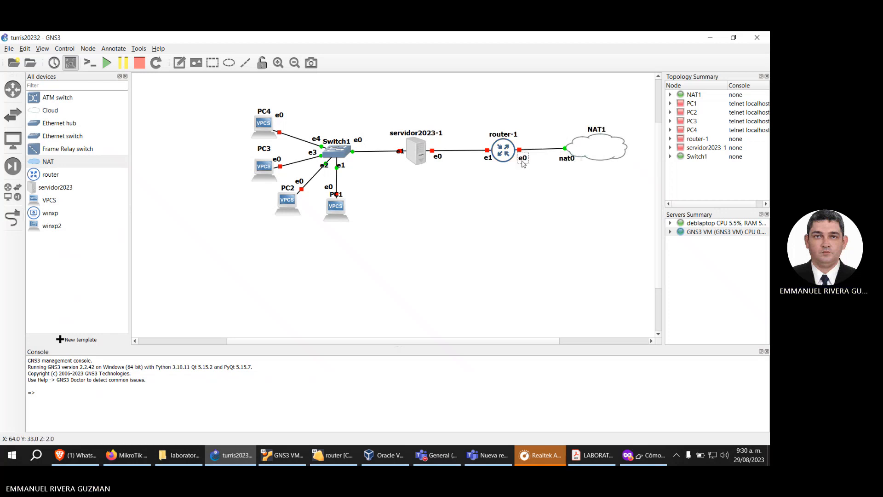
left_click(544, 127)
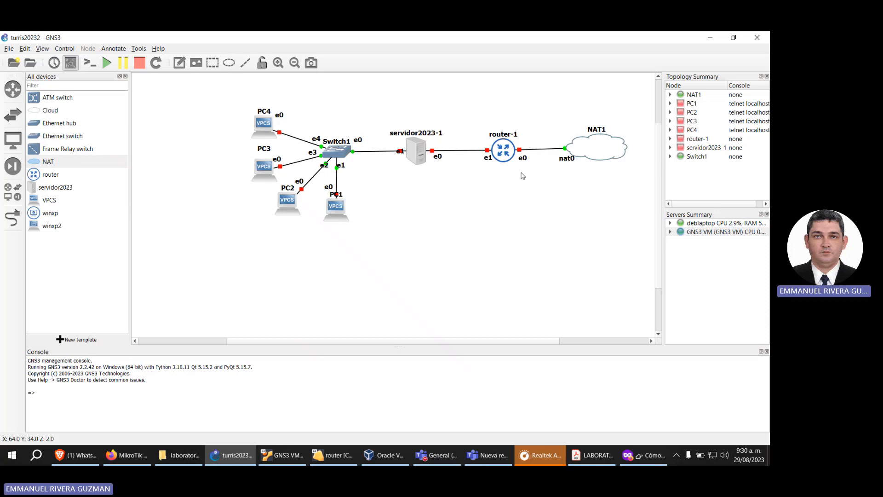
Step: Try to start the router-1 node
mouse_move(508, 156)
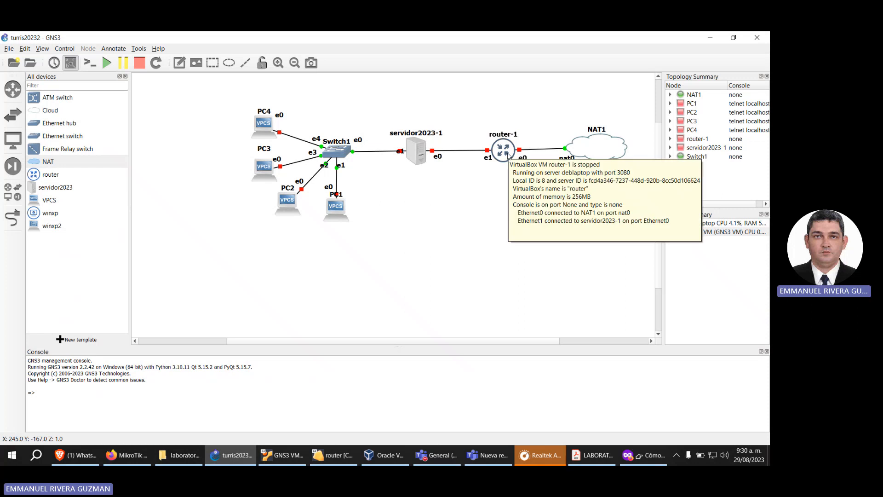
right_click(505, 150)
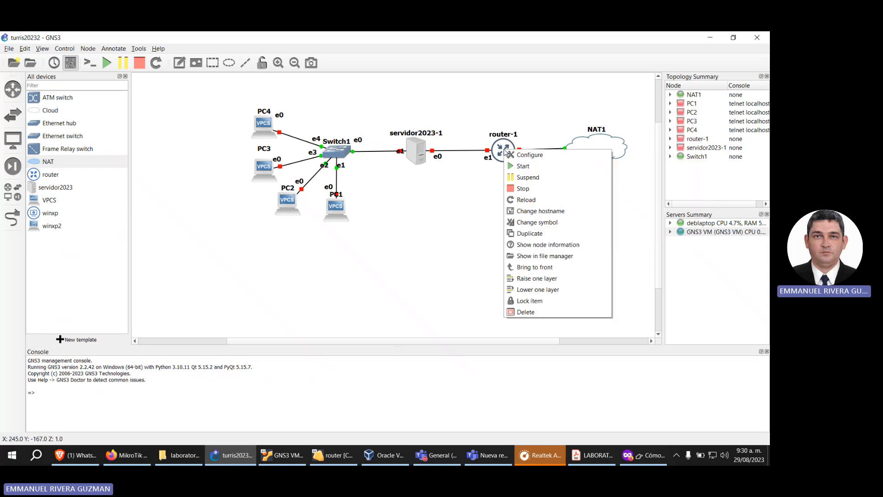
left_click(533, 167)
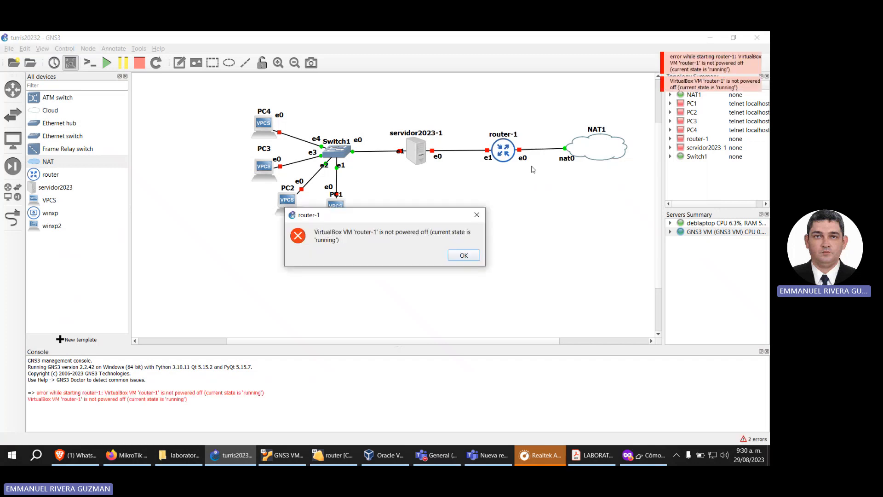
left_click(463, 255)
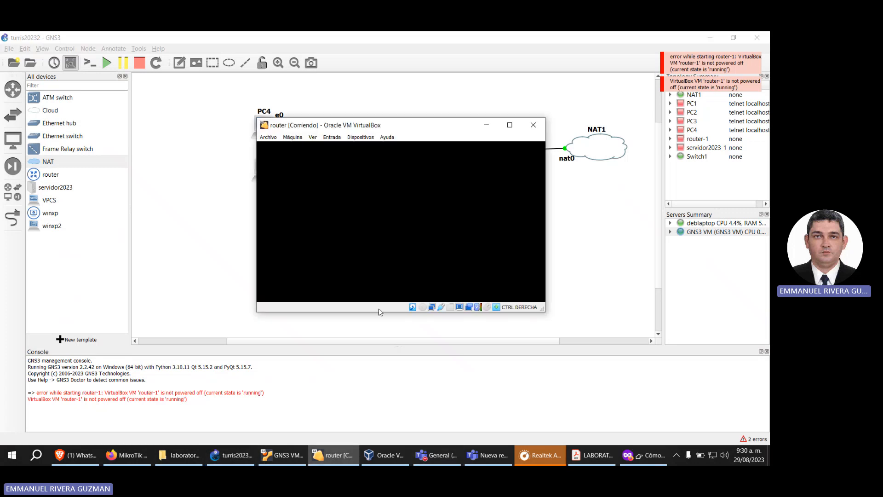
Step: Switch to the router VM's VirtualBox console and power it off with "system shutdown", confirming with y
left_click(332, 455)
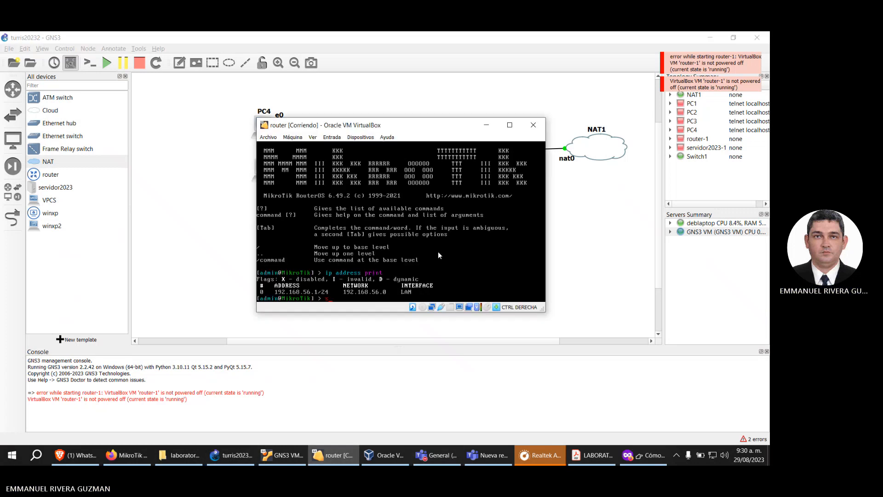
type("system pow")
key("BackSpace")
key("BackSpace")
key("BackSpace")
type("shut")
key("Tab")
key("Return")
type("y")
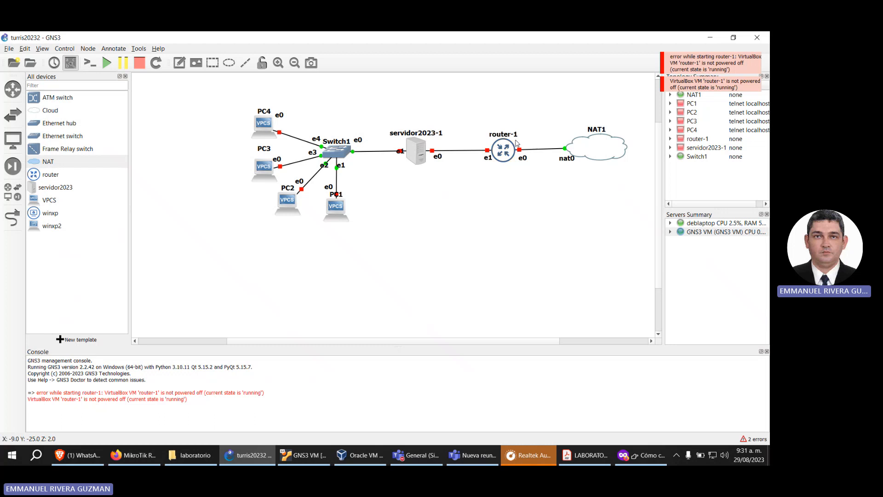
Step: Start router-1 from the GNS3 topology, then log in to its VirtualBox console as admin with an empty password
right_click(508, 153)
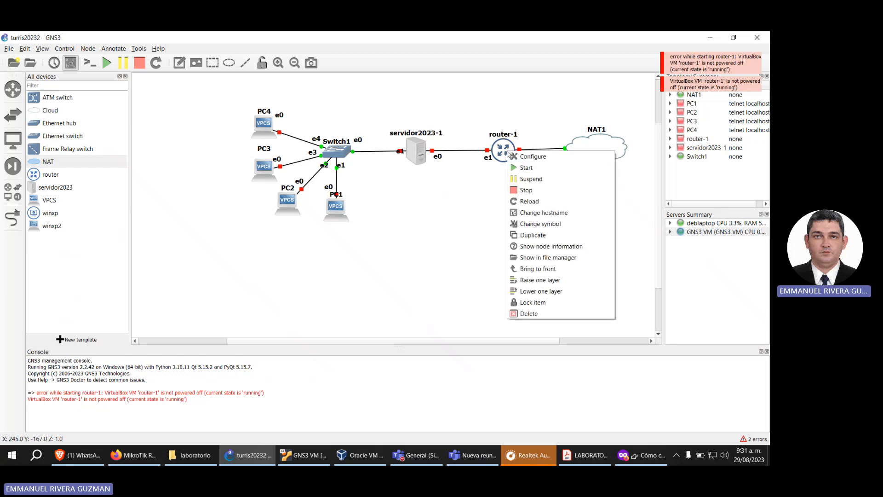
left_click(527, 168)
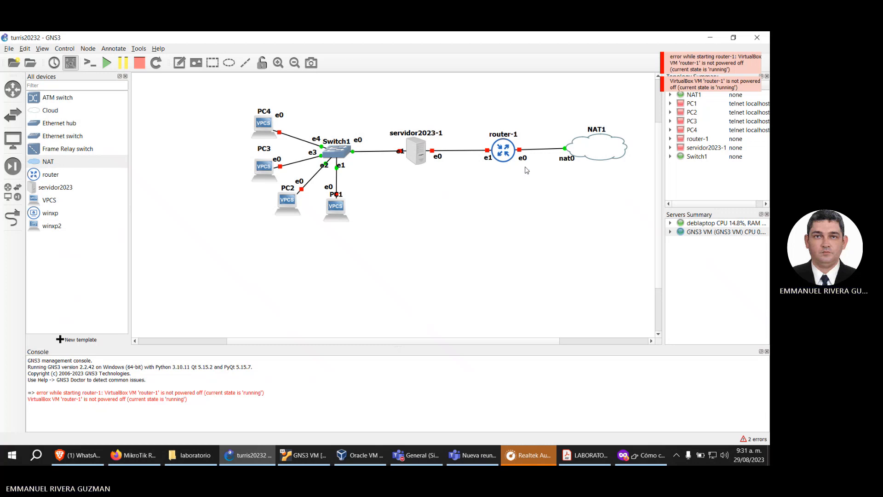
left_click(335, 456)
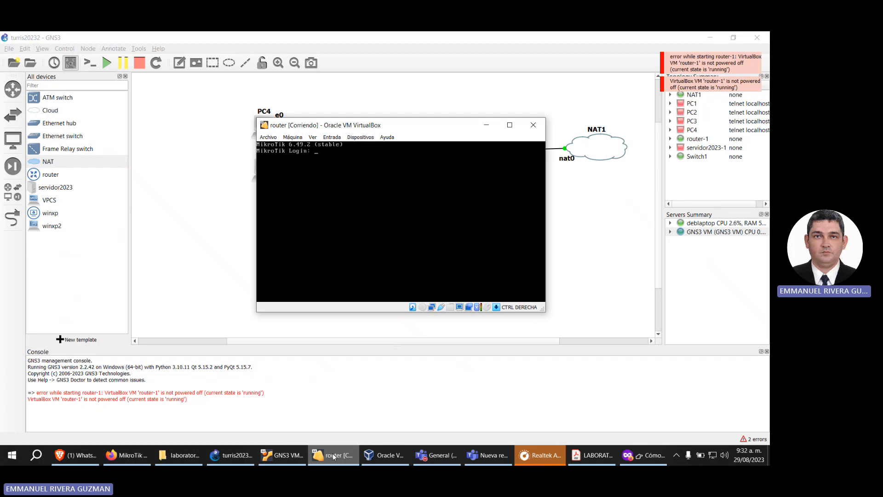
type("admin")
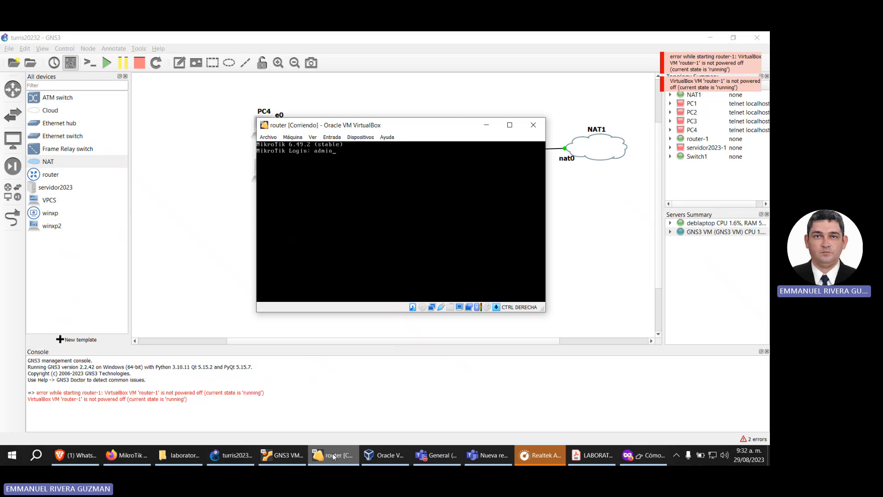
key("Return")
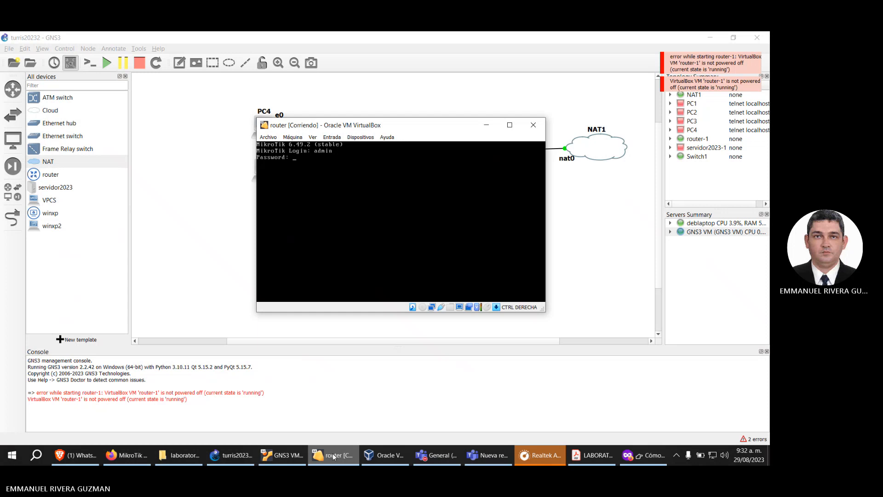
key("Return")
key("Return")
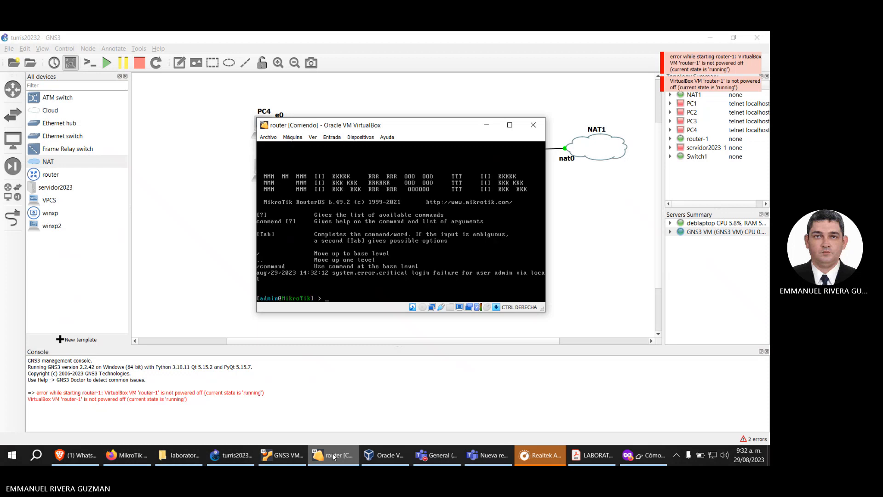
Step: Examine the network interface configuration section of the browser guide for the commands that name ether1 and ether2
left_click(591, 462)
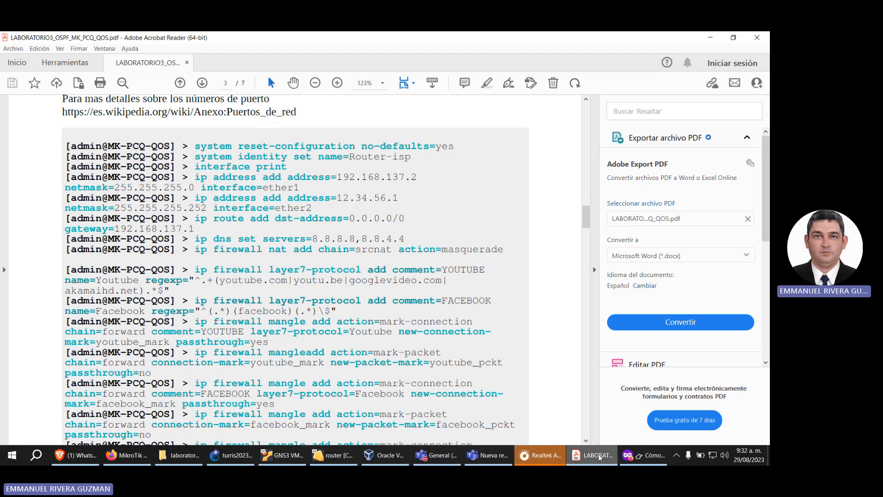
left_click(644, 456)
scroll(428, 293, "down", 5)
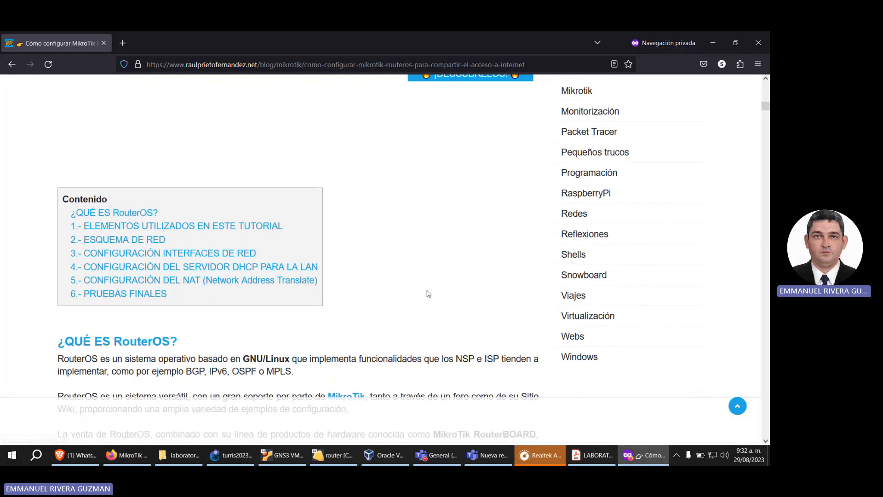
scroll(427, 294, "down", 5)
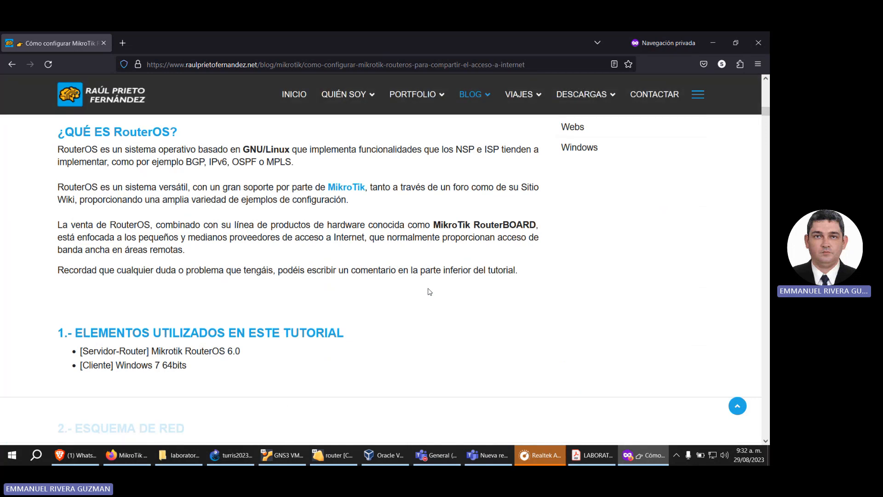
scroll(429, 291, "down", 10)
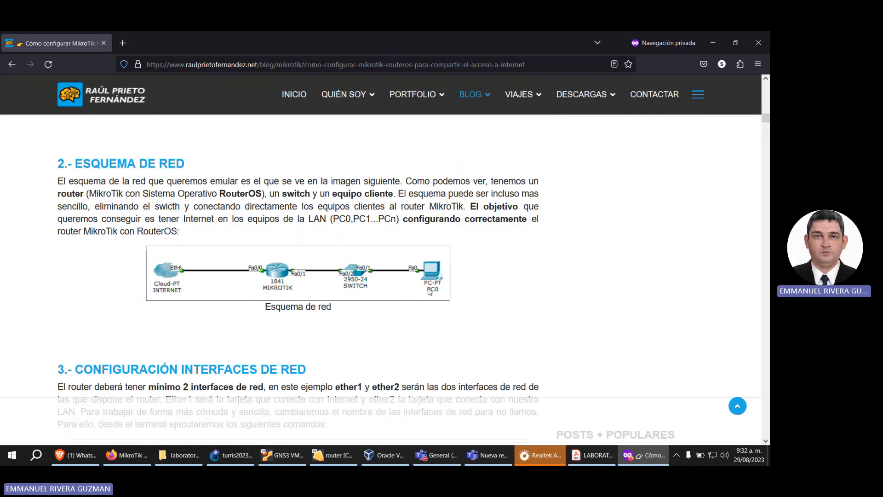
scroll(292, 184, "down", 2)
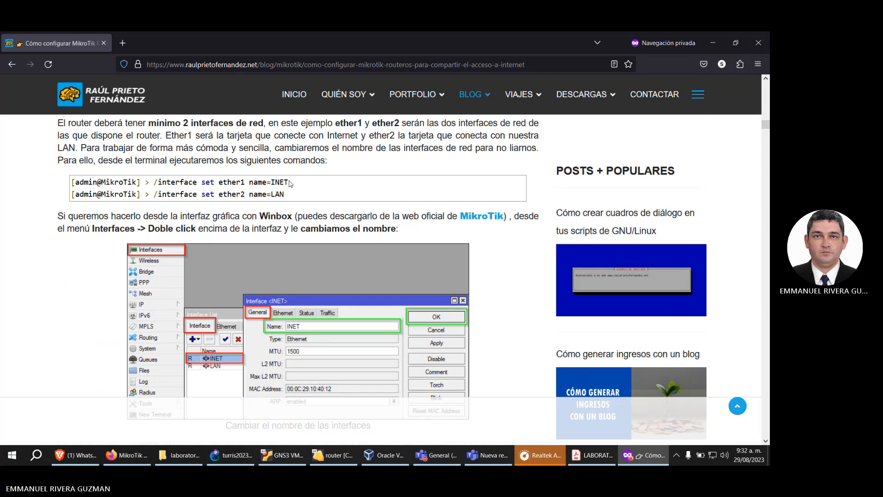
scroll(291, 209, "up", 1)
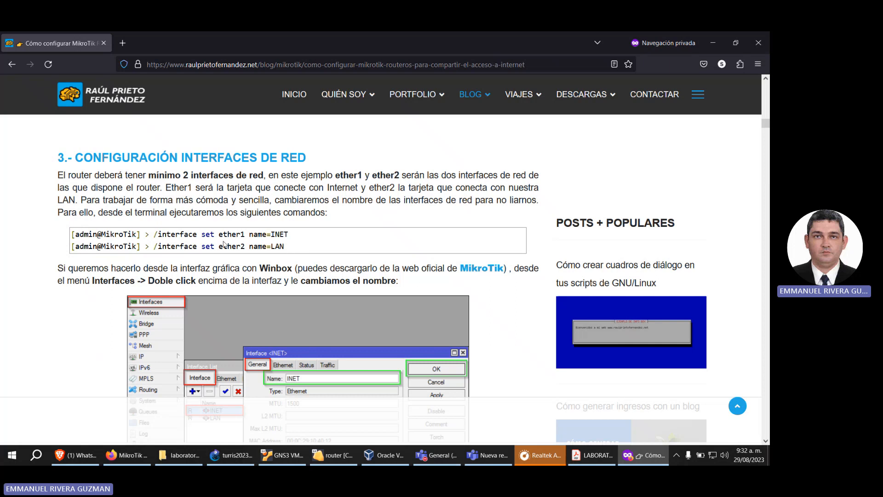
left_click(255, 234)
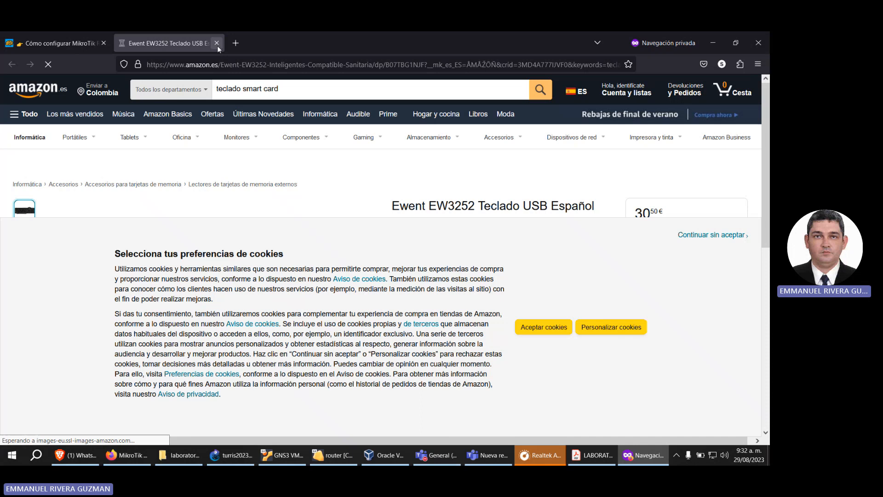
left_click(217, 43)
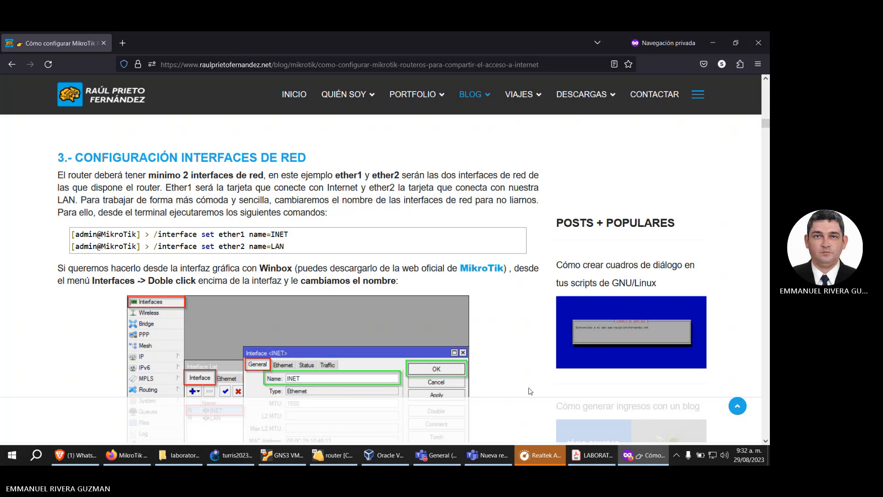
Step: Look up the system reset-configuration command in the LABORATORIO3_OSPF_MK_PCQ_QOS PDF and return to the router console
left_click(350, 461)
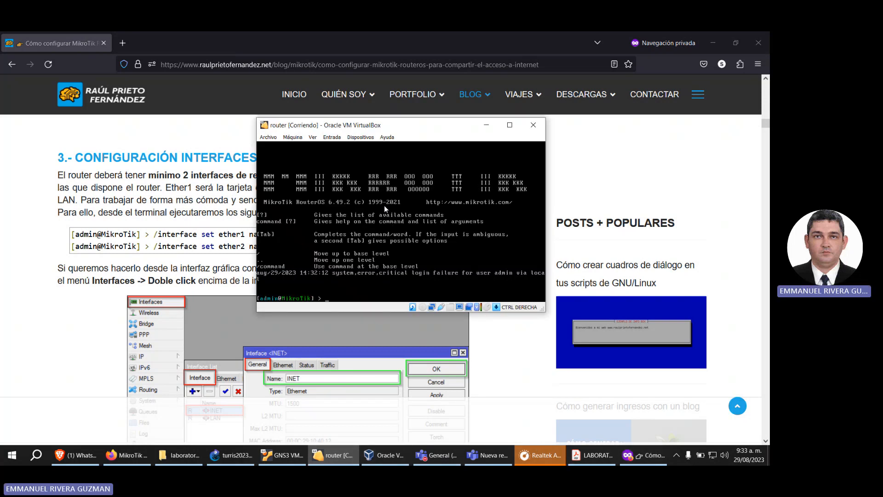
left_click(583, 459)
left_click_drag(454, 147, 204, 146)
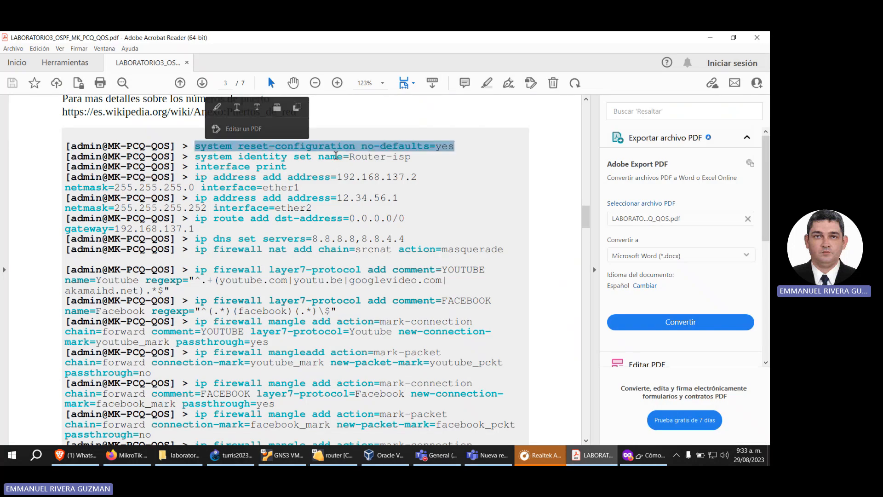
left_click(345, 149)
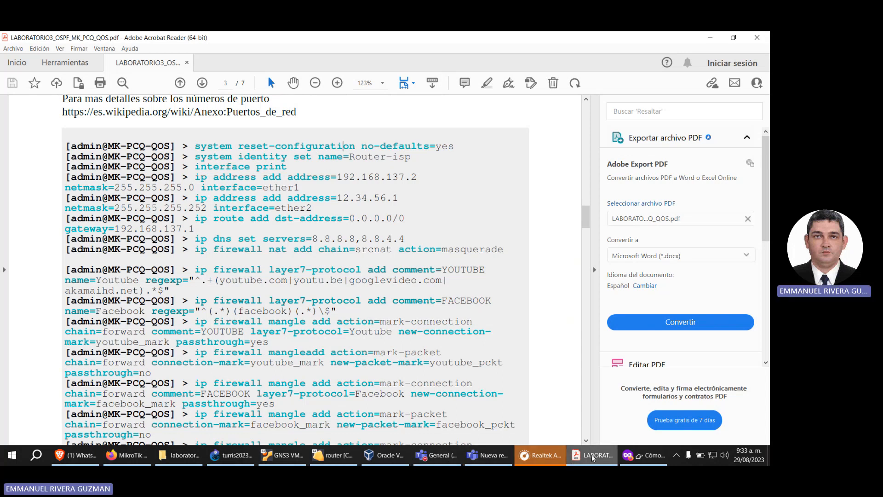
left_click(333, 455)
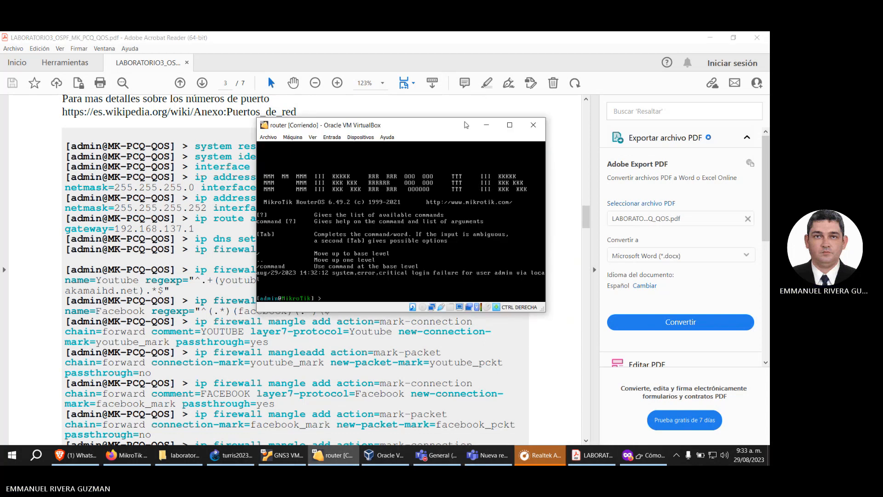
Step: Reset the router with "system reset-configuration no-defaults=yes", checking the available option names, and confirm with y
left_click_drag(459, 210, 463, 206)
type("system re")
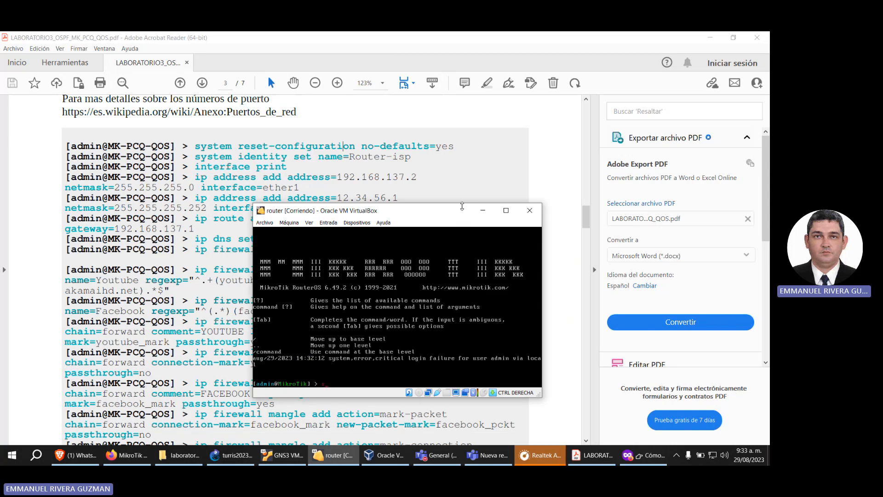
type("set-conf")
type("tio")
key("BackSpace")
key("BackSpace")
key("BackSpace")
key("BackSpace")
key("BackSpace")
key("BackSpace")
key("BackSpace")
key("BackSpace")
key("BackSpace")
key("BackSpace")
key("BackSpace")
key("BackSpace")
key("BackSpace")
key("BackSpace")
type("-configuration no")
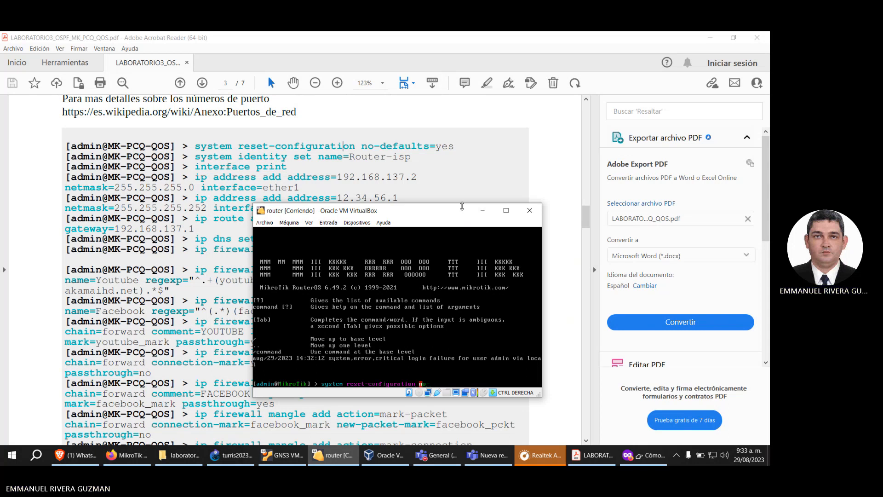
type("-defaults=")
key("BackSpace")
key("Tab")
key("Tab")
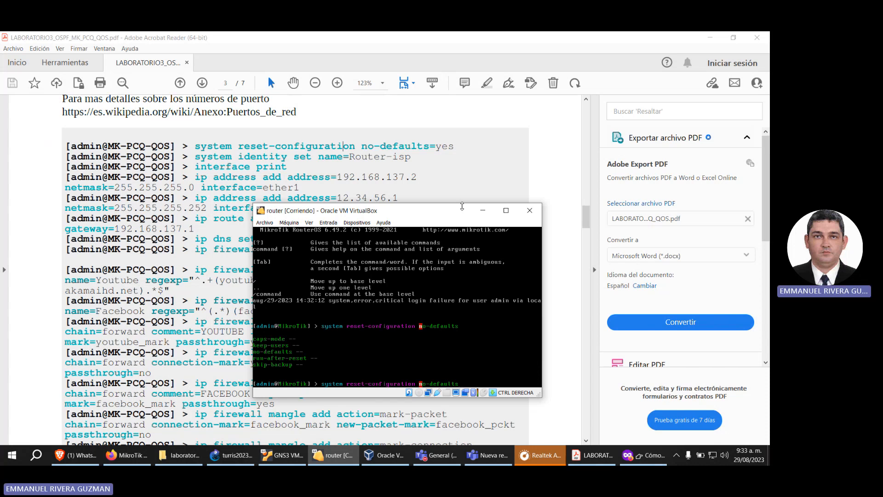
type("=yes")
key("Return")
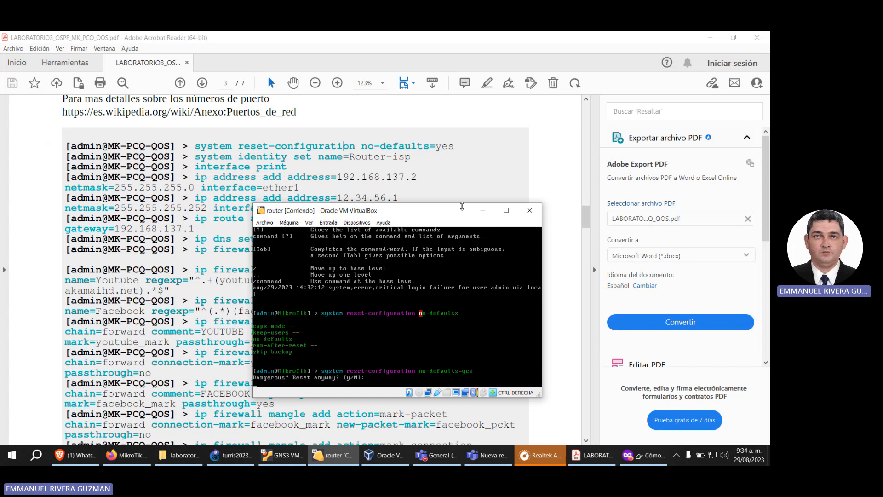
type("y")
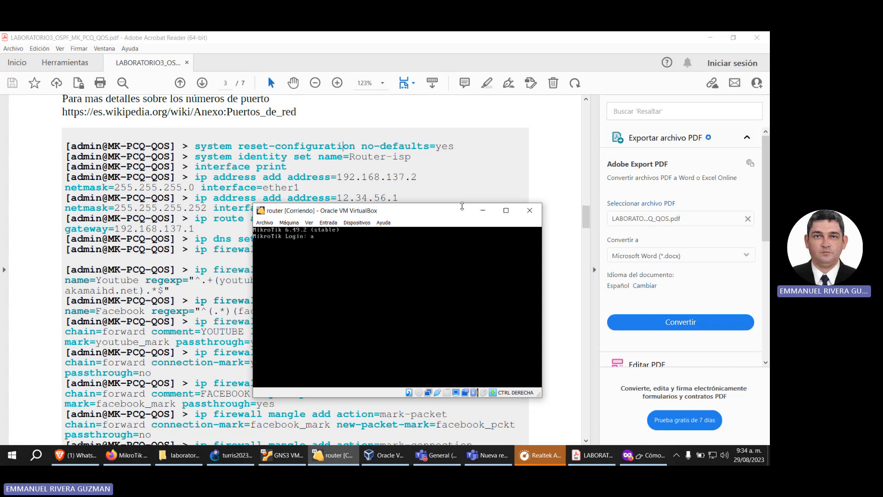
Step: Log in to the restarted router as admin with an empty password, then enter and repeat the new account password
type("dmin")
key("Return")
key("Return")
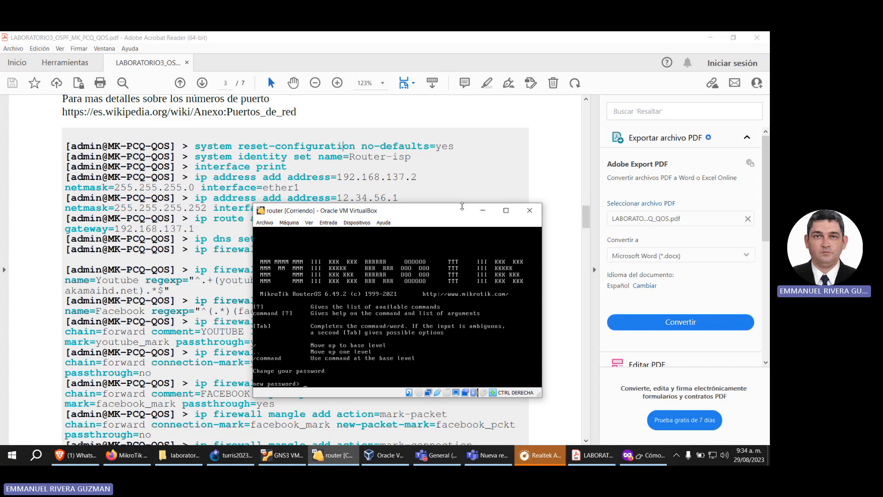
type("*****")
key("Return")
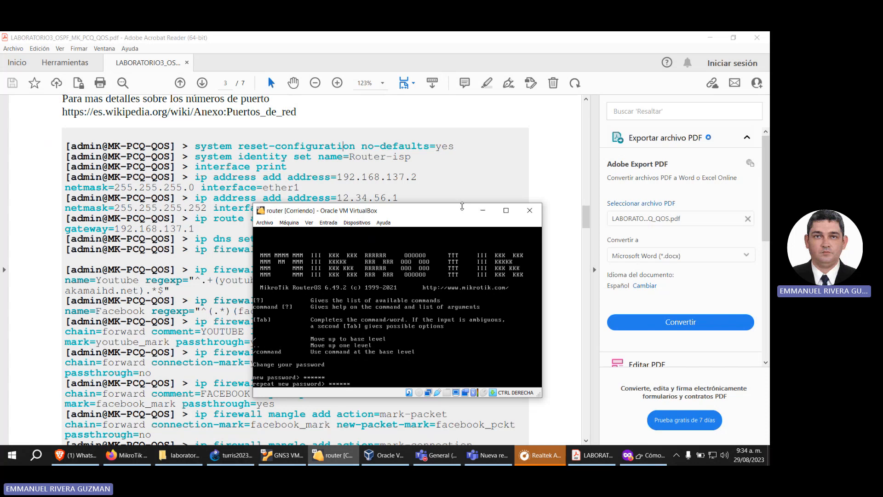
type("******")
key("Return")
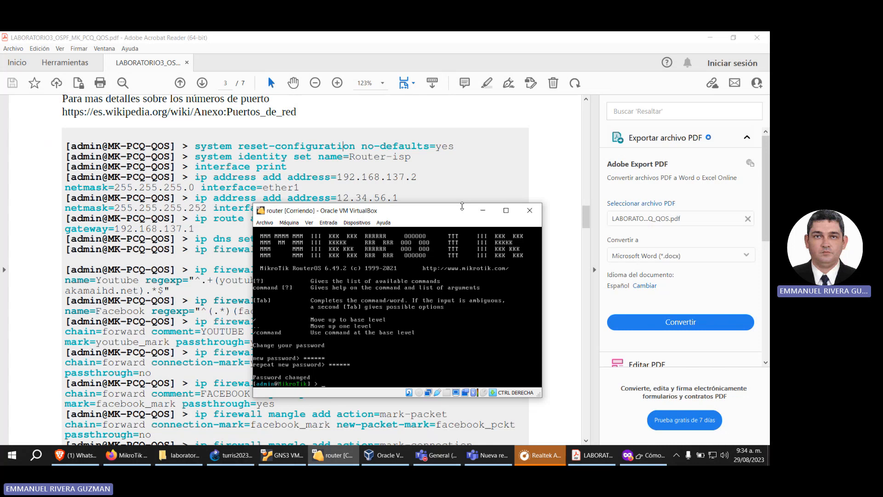
Step: Set the router's system identity name to router-isp
type("system identify")
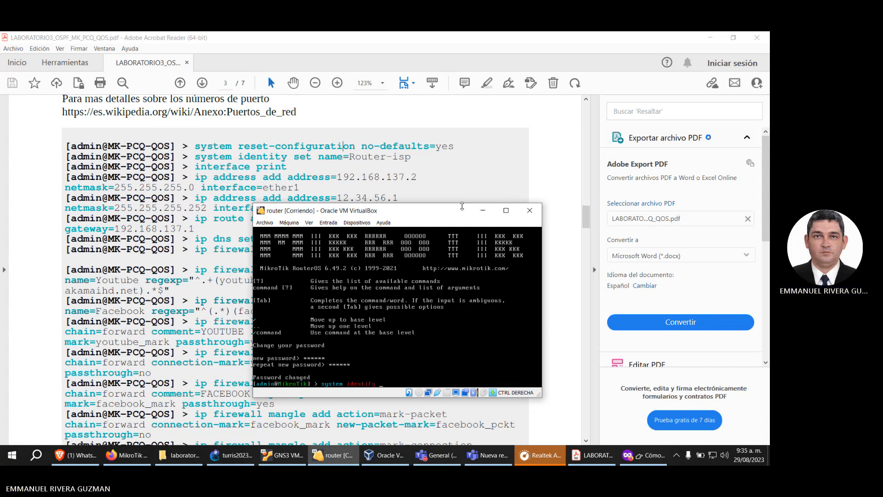
type(" set name")
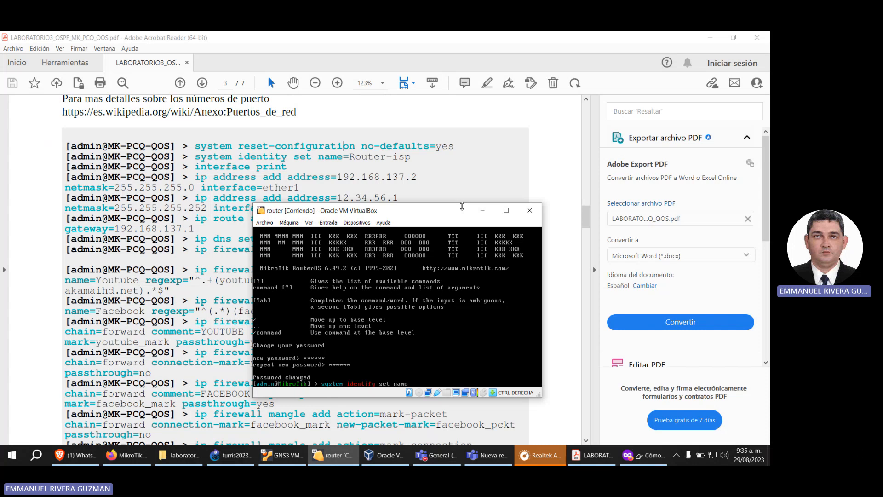
key("BackSpace")
key("BackSpace")
key("BackSpace")
key("BackSpace")
key("BackSpace")
key("BackSpace")
key("BackSpace")
key("BackSpace")
key("BackSpace")
key("BackSpace")
key("BackSpace")
key("BackSpace")
key("BackSpace")
key("BackSpace")
key("BackSpace")
type("identity set name")
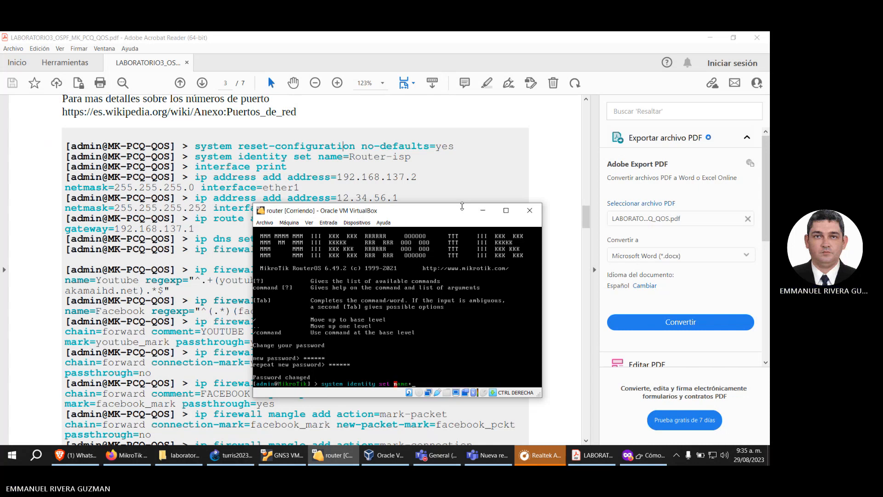
type("=")
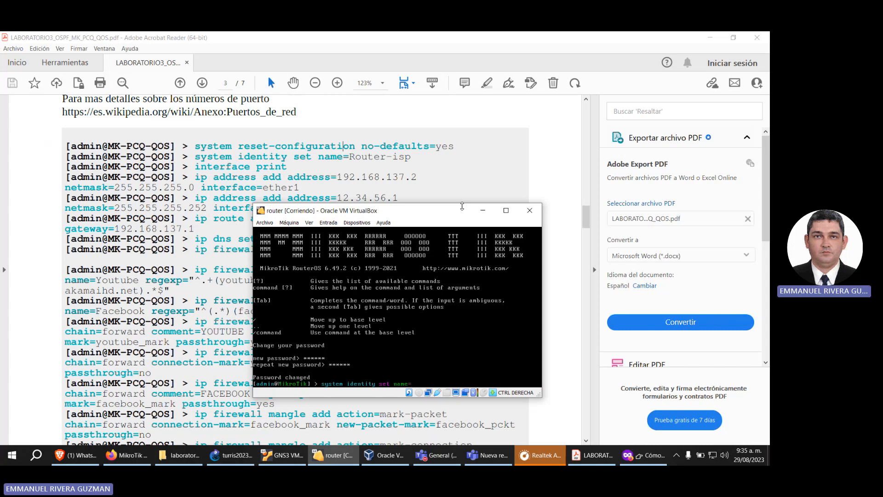
type("router-isp")
key("Return")
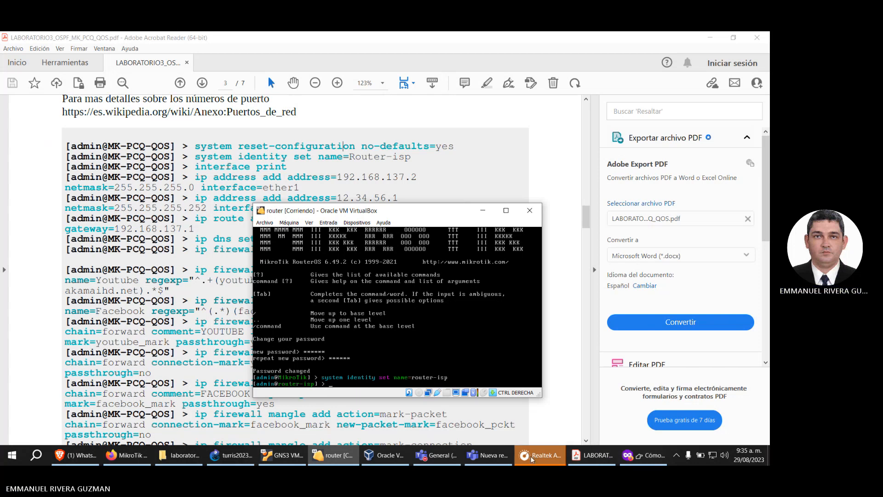
Step: Check the interface naming commands in the browser guide, then rename ether1 to INET in the router console
left_click(659, 456)
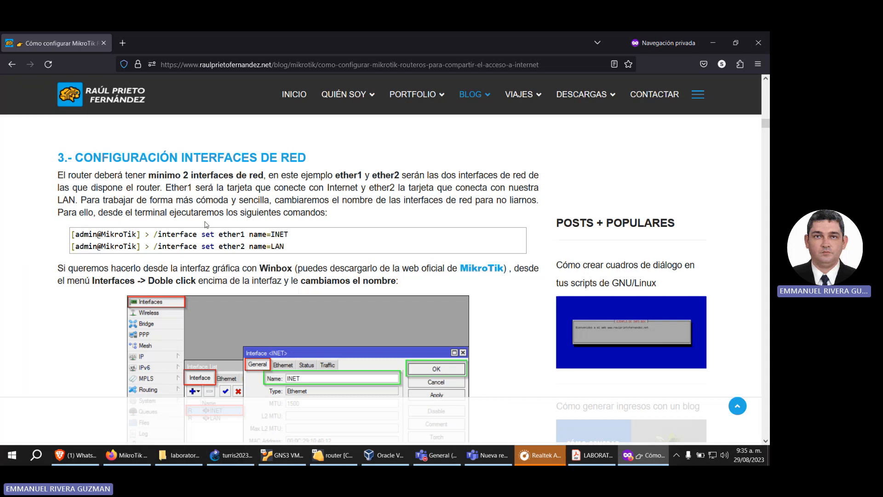
mouse_move(334, 457)
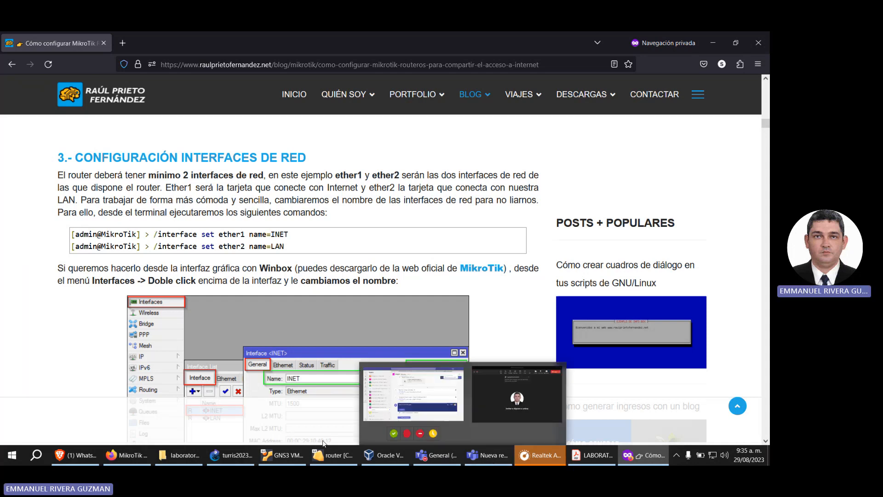
left_click(329, 456)
left_click_drag(413, 215, 545, 169)
type("i")
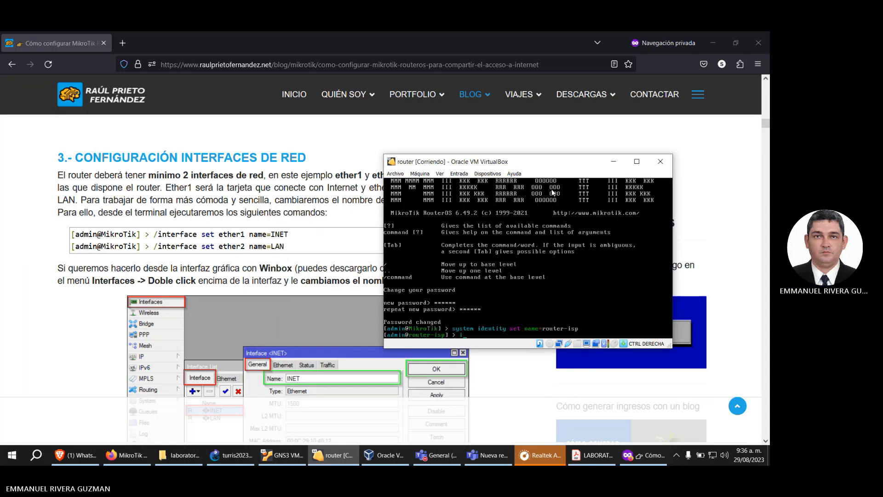
type("nterf")
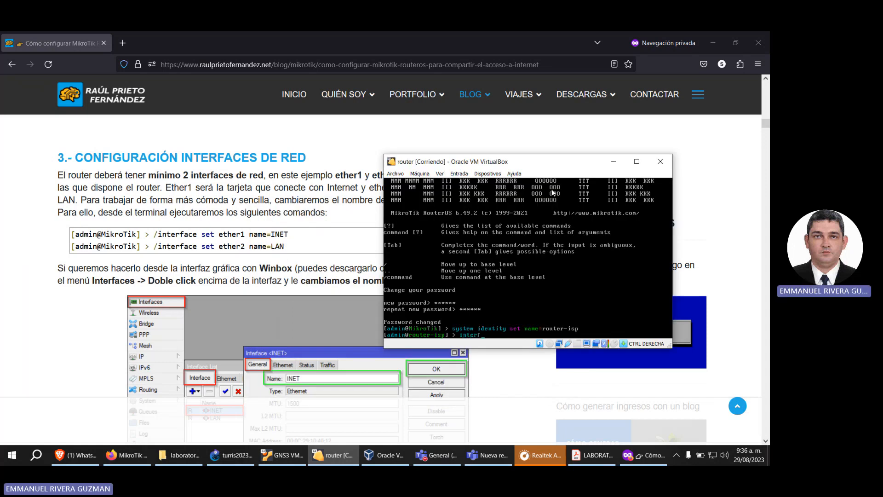
type("ace set ether1 name=INET")
key("Return")
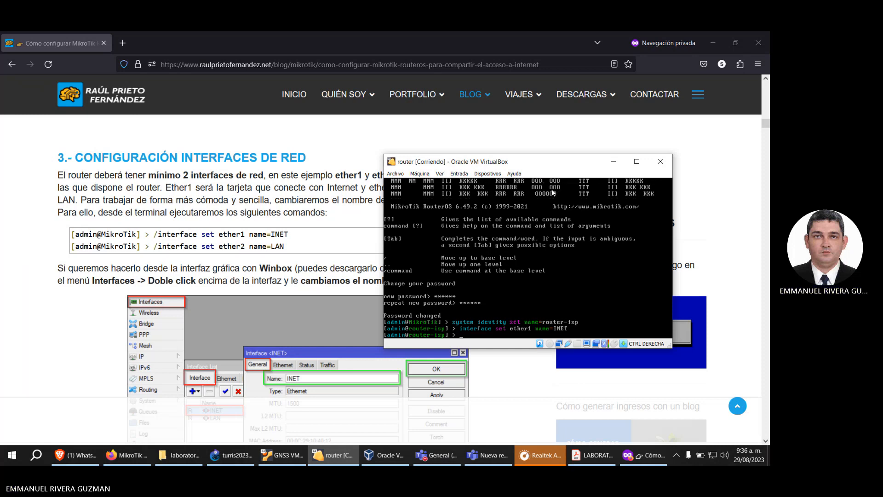
Step: Rename interface ether2 to LAN with the interface set command
type("interface ")
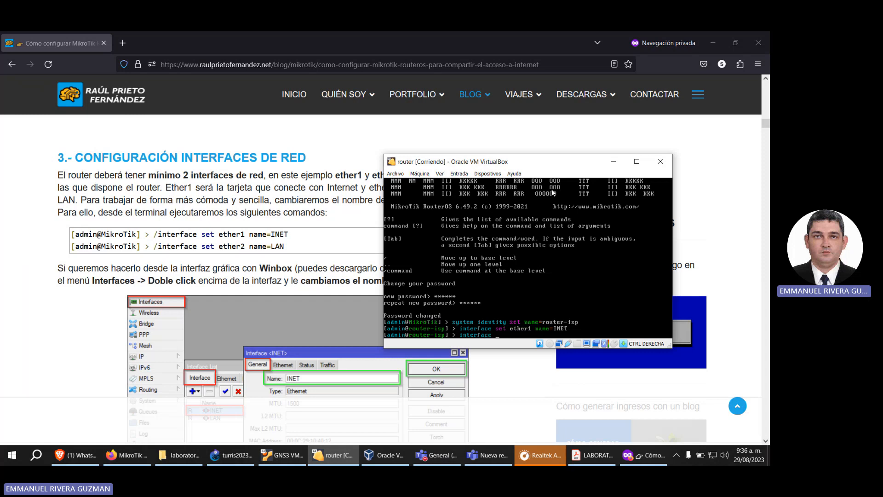
type("set ethe")
key("BackSpace")
type("2 na")
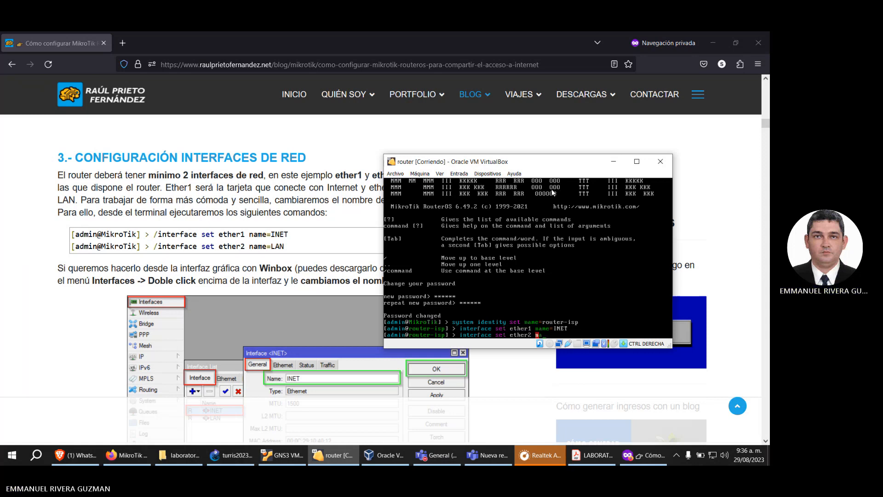
type("me=")
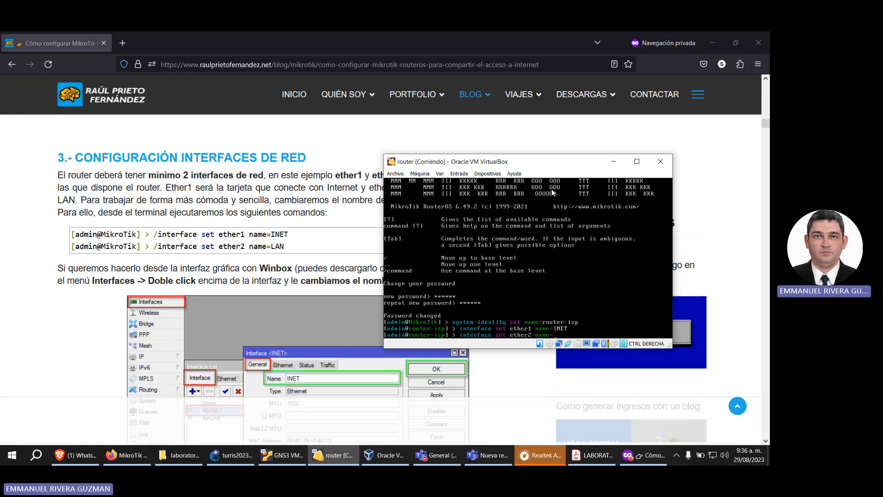
type("LAN")
key("Return")
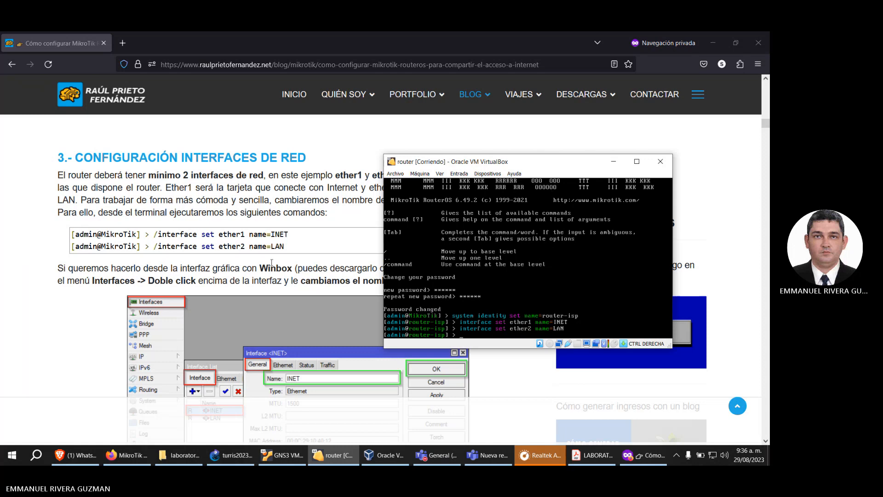
Step: Examine the guide's commands for addressing INET and LAN, and review router-1's link to NAT1 in the GNS3 topology
scroll(272, 261, "down", 5)
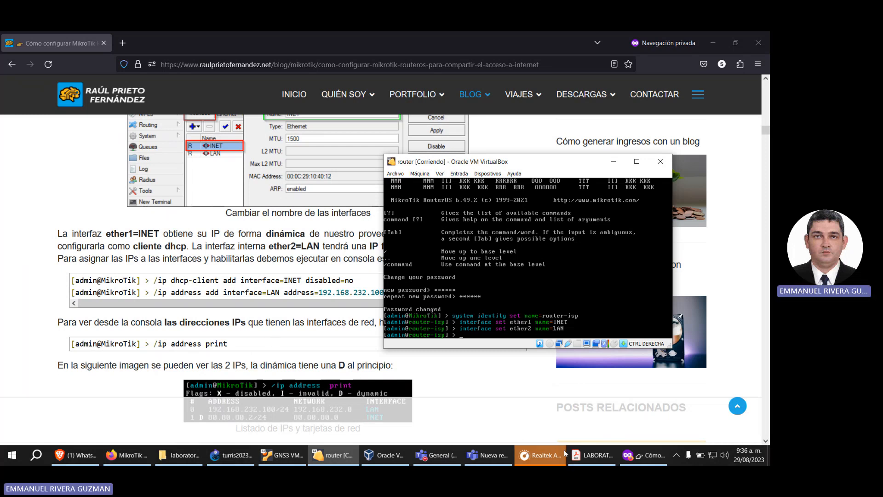
mouse_move(494, 455)
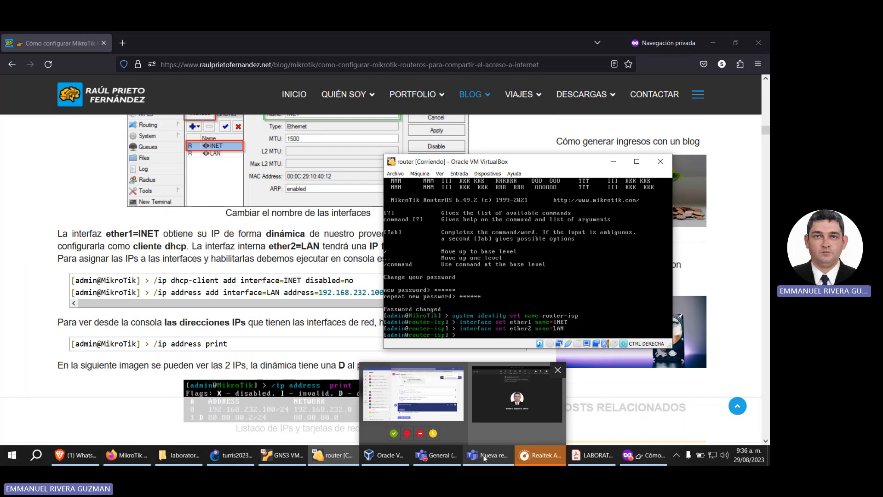
left_click(233, 454)
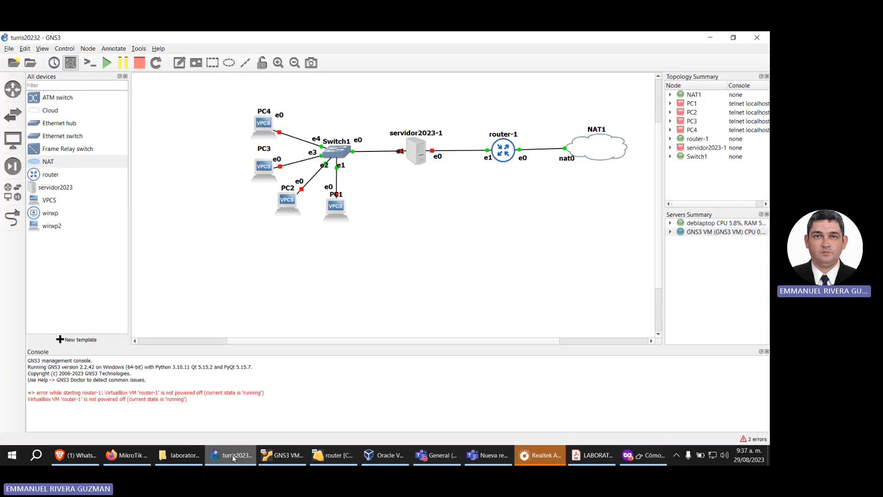
mouse_move(591, 156)
left_mouse_down()
mouse_move(591, 132)
mouse_move(591, 149)
left_mouse_up()
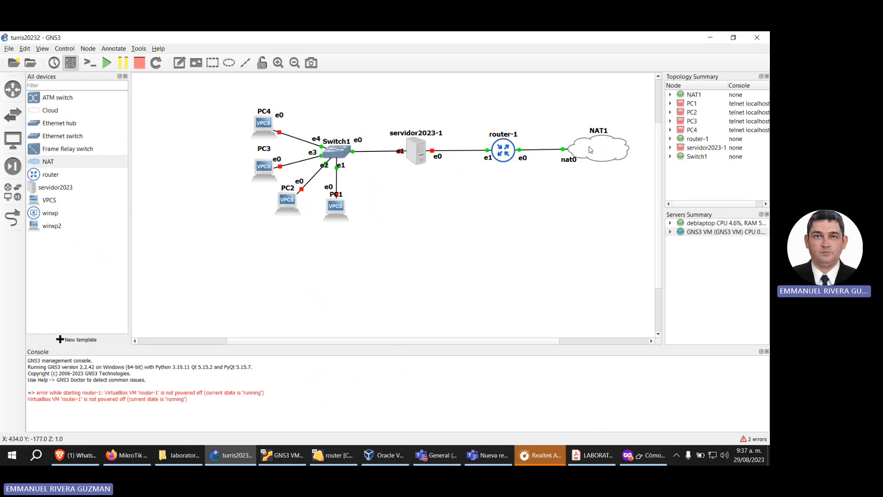
mouse_move(506, 149)
mouse_move(374, 461)
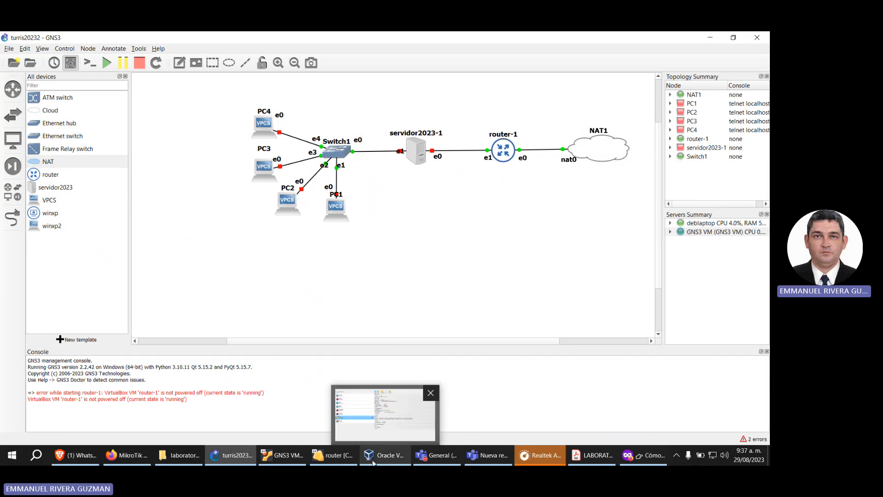
mouse_move(343, 463)
left_click(348, 412)
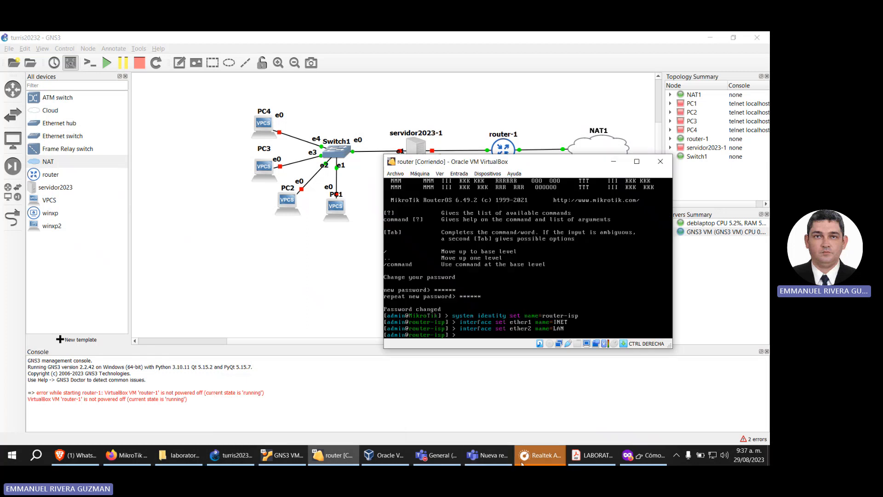
left_click(628, 455)
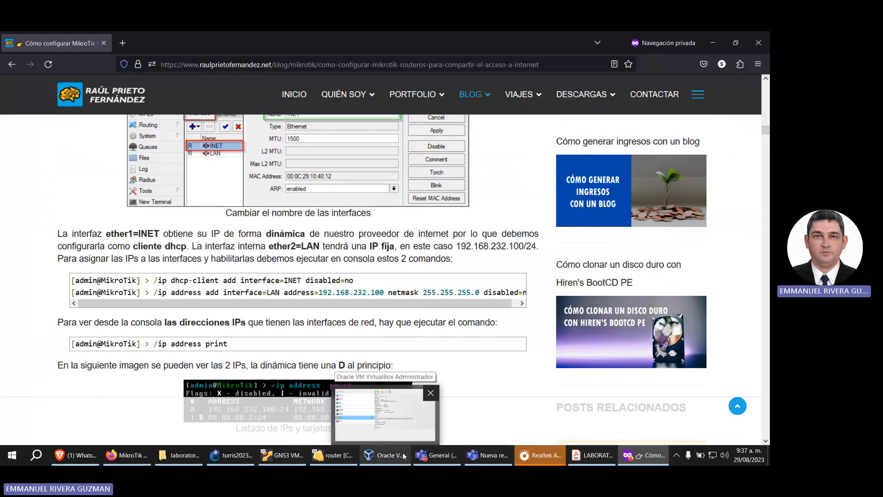
mouse_move(480, 461)
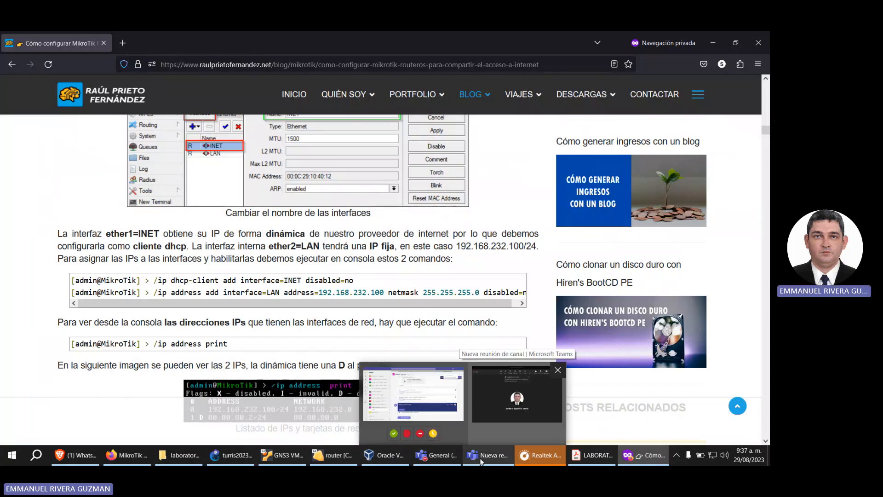
Step: Try to add a DHCP client on interface INET with disable=no in the router console
left_click(332, 455)
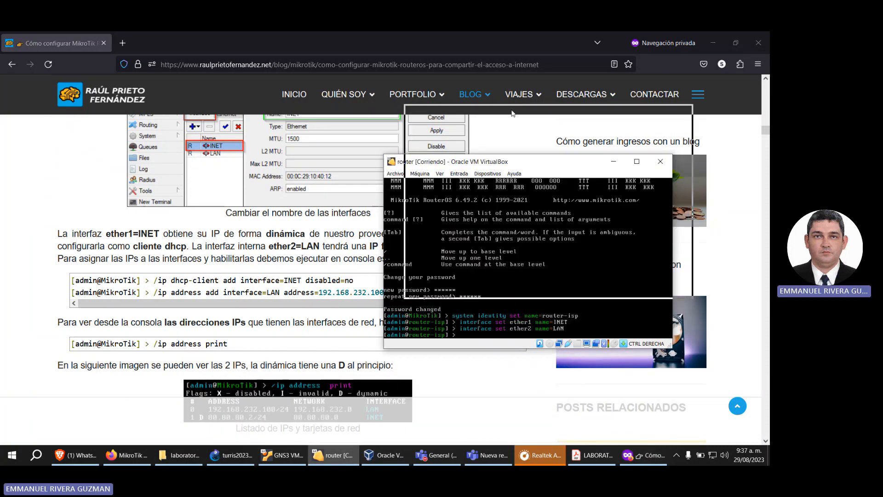
left_click_drag(493, 165, 506, 89)
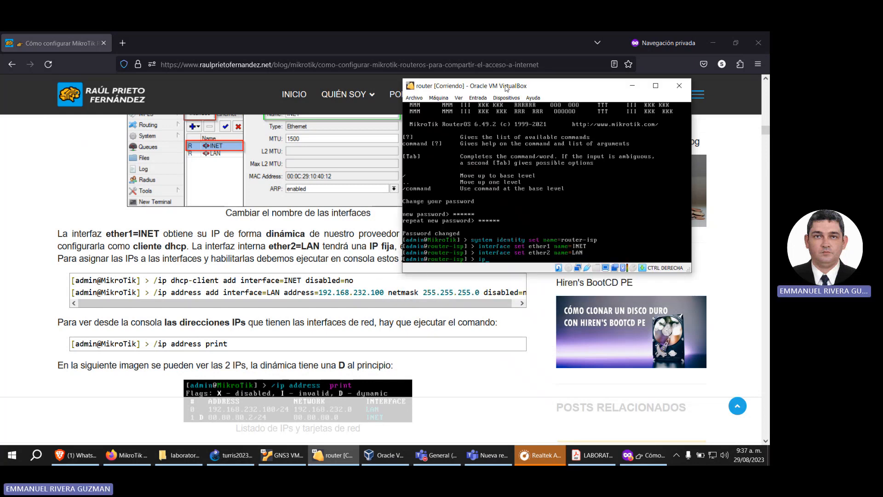
type("dhcp-cl")
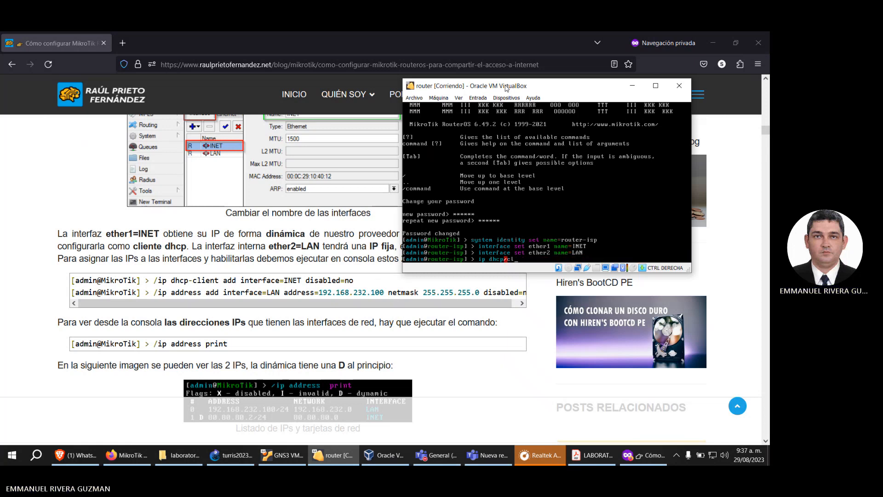
key("BackSpace")
key("BackSpace")
key("BackSpace")
type("-client add interface=INET ")
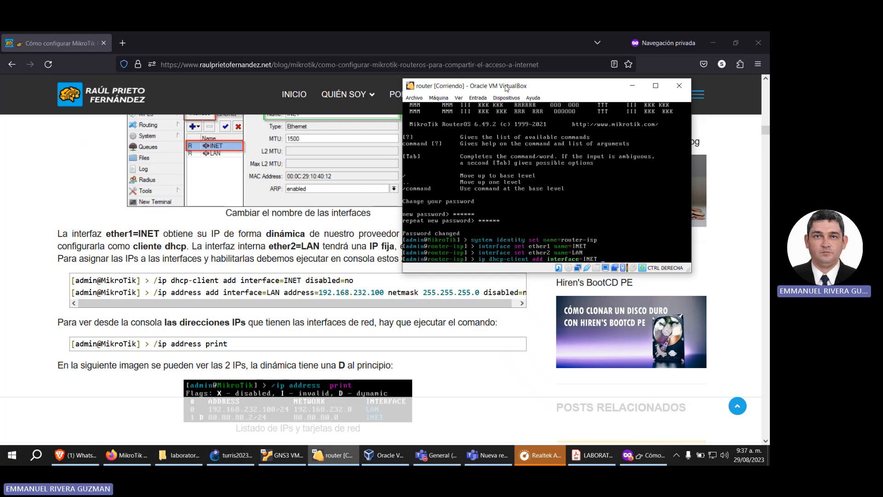
type("disable")
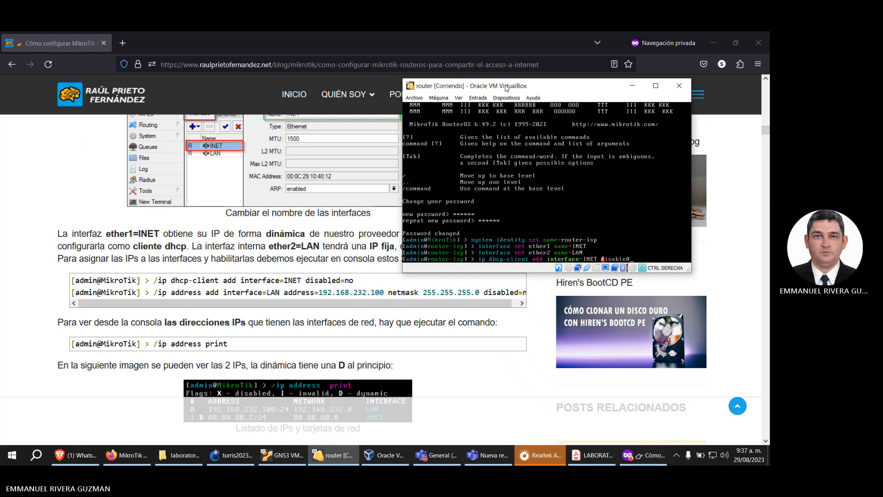
type("=no")
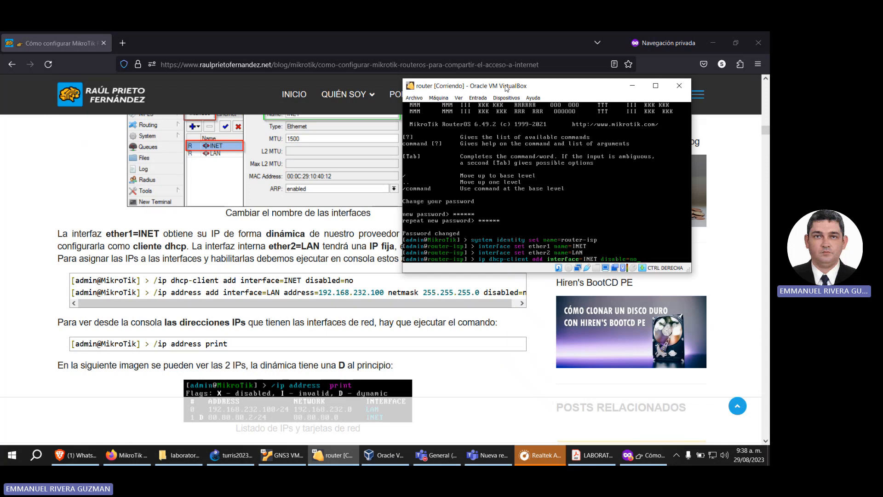
key("Return")
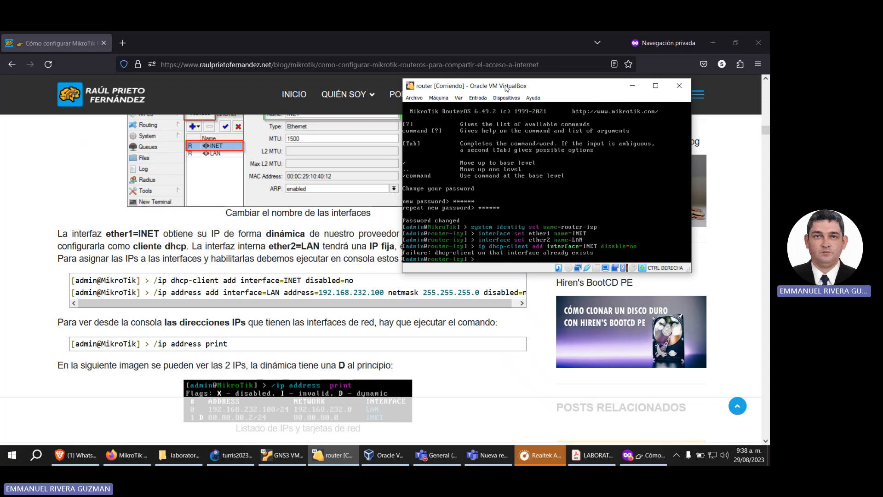
Step: Begin an ip address command in the router console, and open LABORATORIO1_DHCP_DNS.pdf from catedra_piloto\Contenido\3Sistemas Operativos on drive E
type("ip")
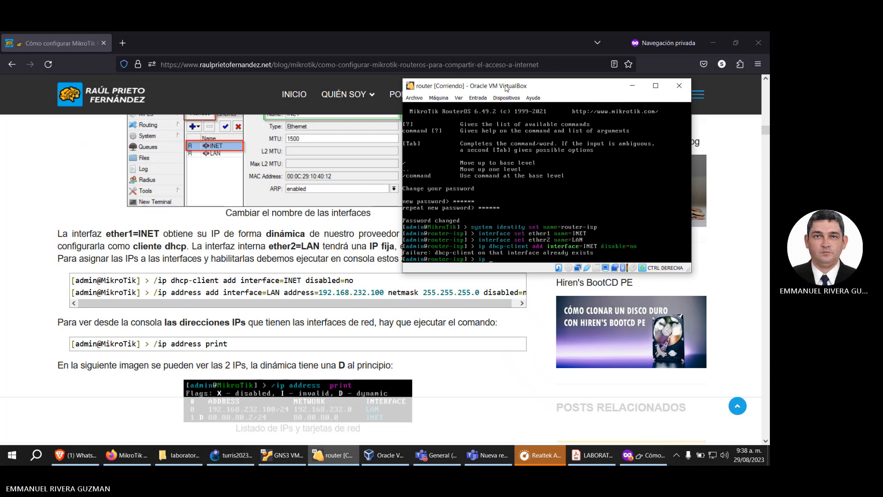
type(" address")
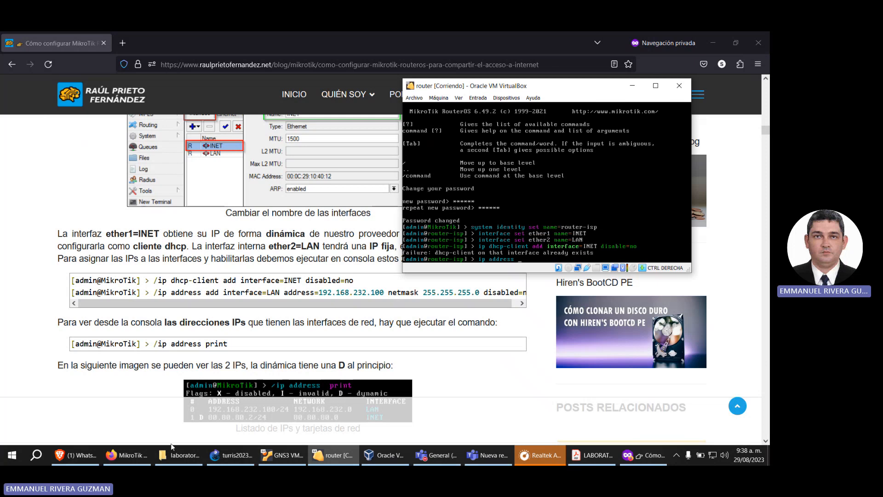
left_click(174, 461)
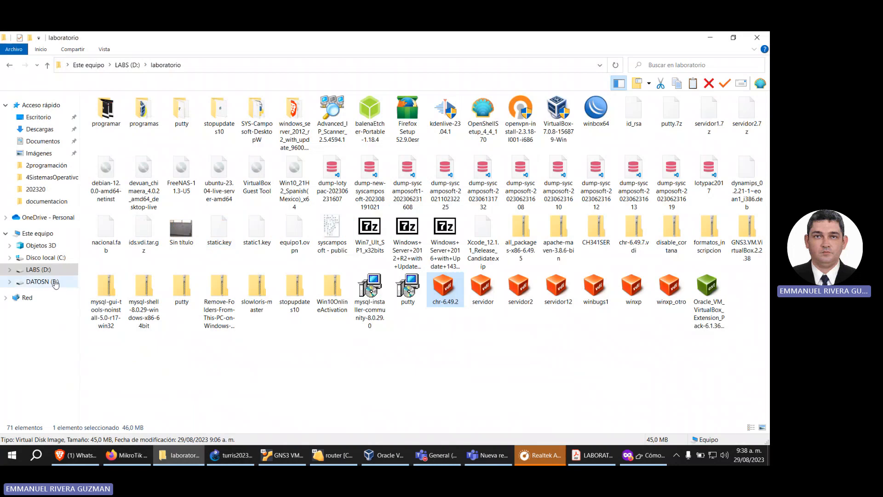
left_click(41, 282)
double_click(134, 138)
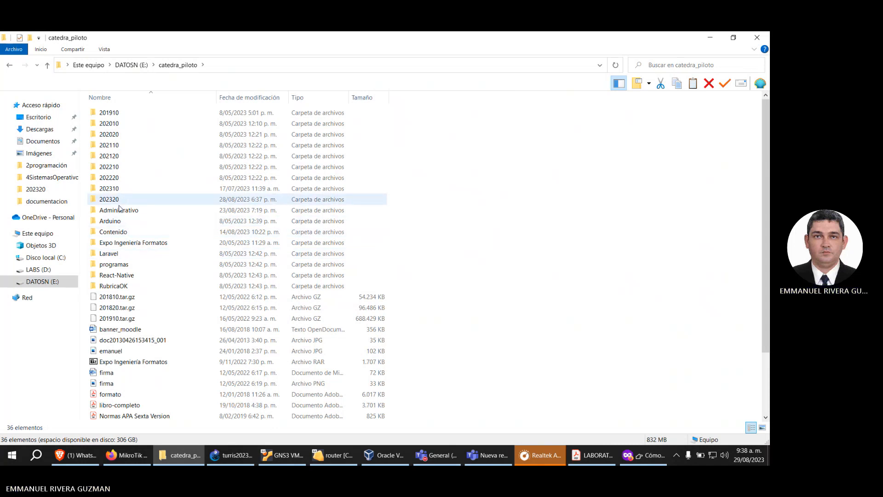
left_click(118, 235)
double_click(117, 234)
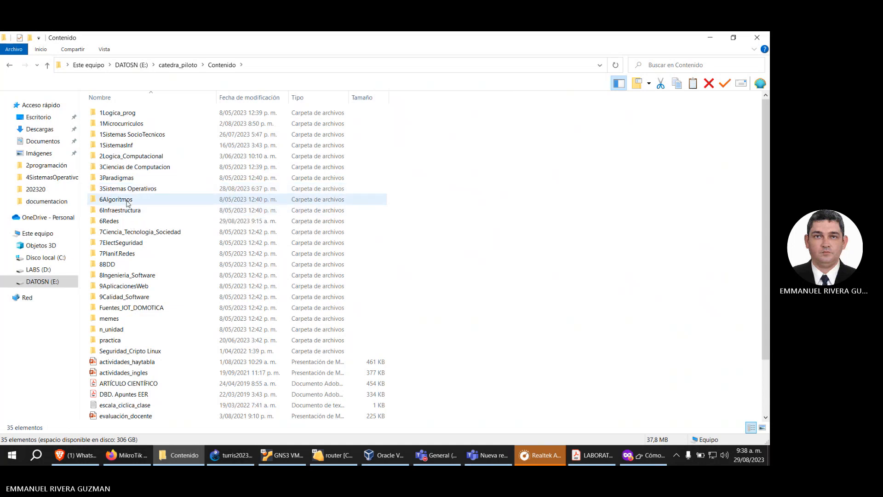
left_click(136, 187)
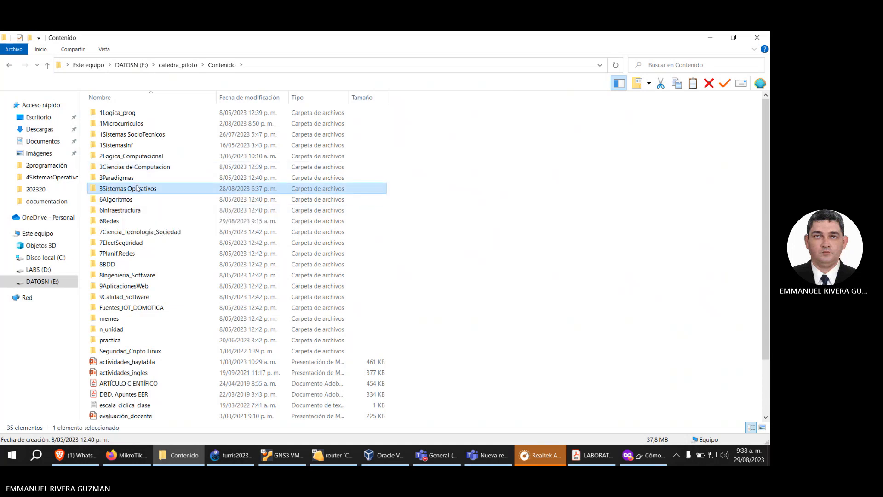
double_click(136, 187)
scroll(146, 319, "down", 1)
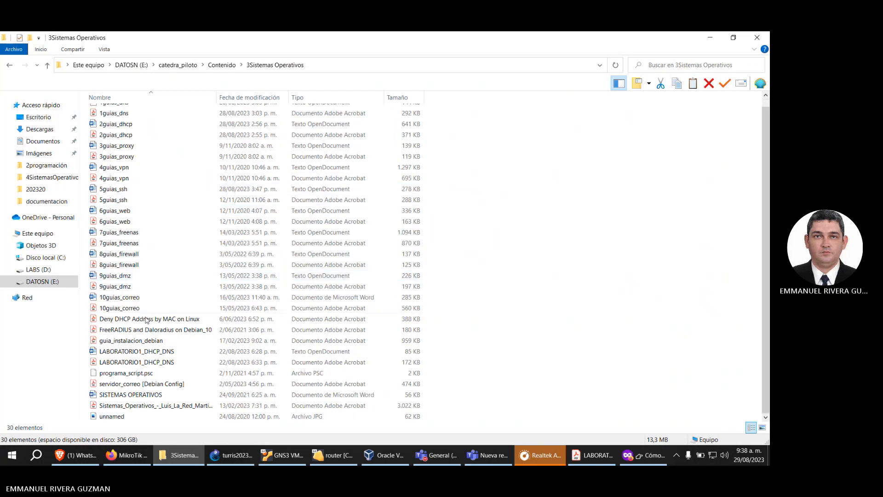
left_click(158, 361)
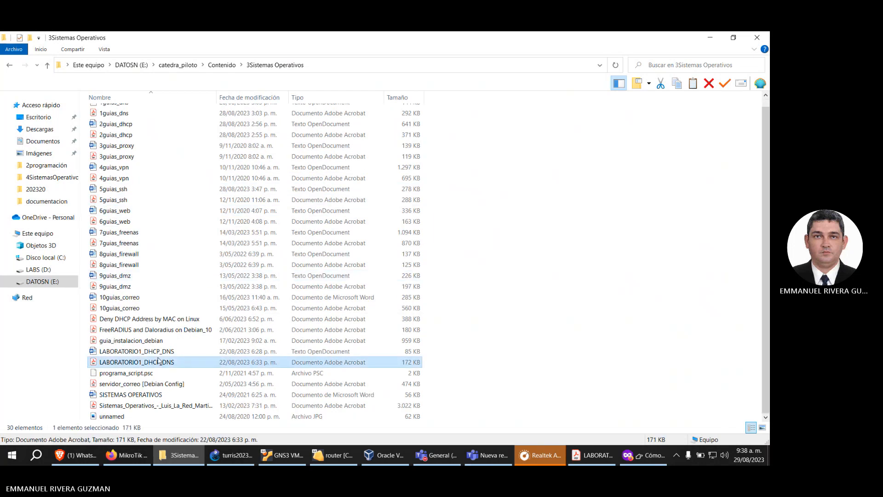
double_click(158, 361)
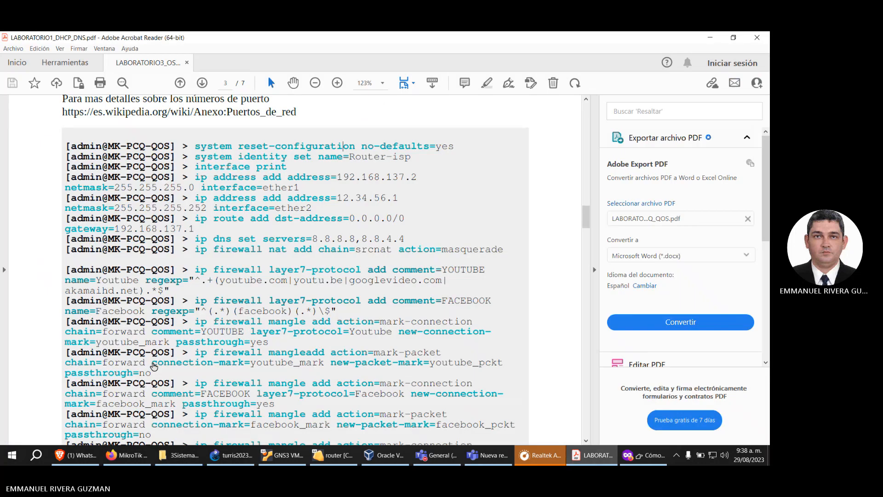
Step: Examine the lab PDF's topology diagram for the network ranges on both sides of router-1
scroll(259, 284, "down", 15)
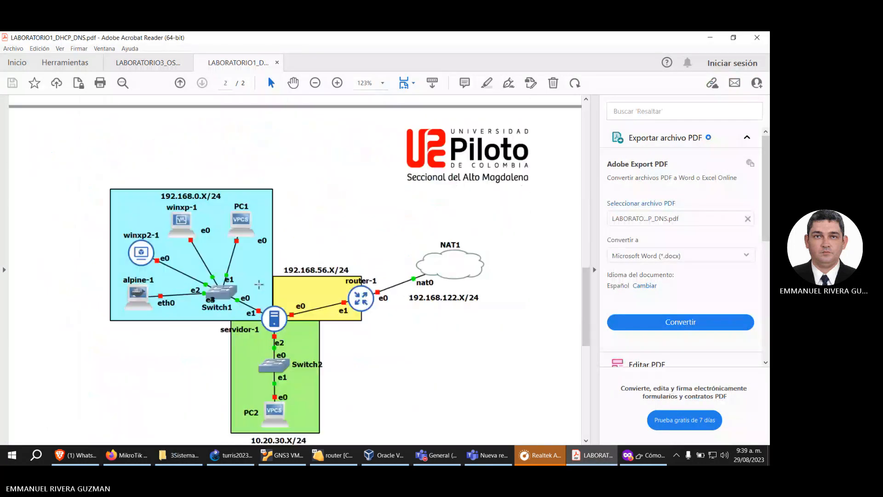
scroll(259, 285, "down", 4)
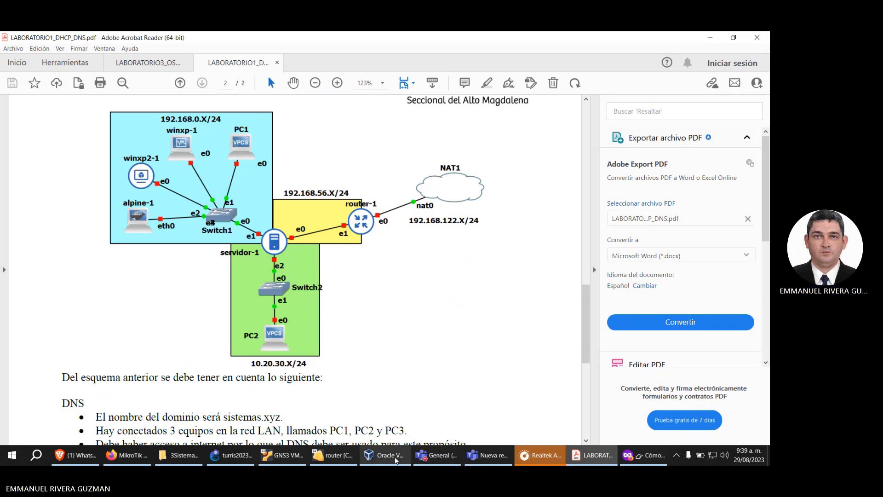
mouse_move(502, 458)
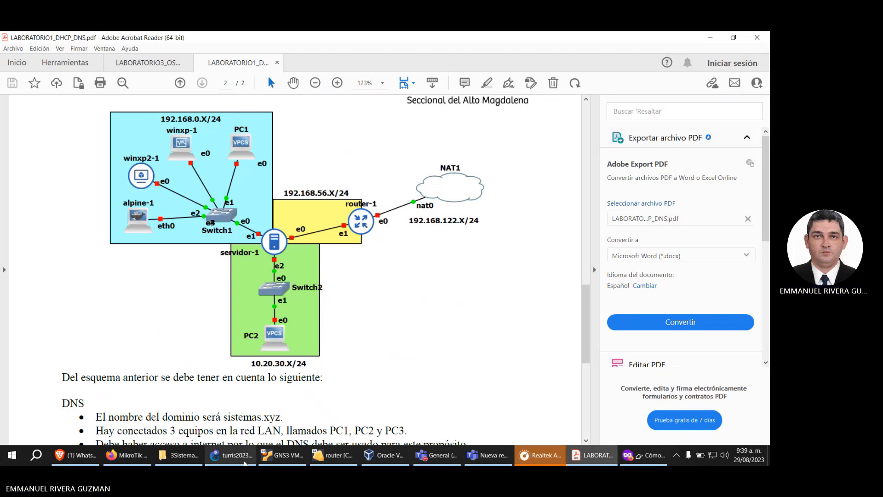
mouse_move(244, 463)
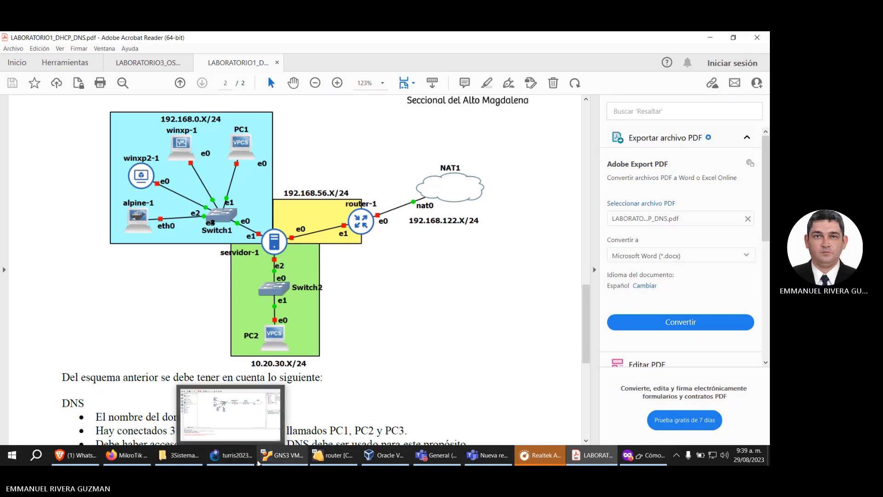
Step: Check the guide's syntax and extend the router's ip address command with add interface=LAN address=192.168.56.1
left_click(355, 417)
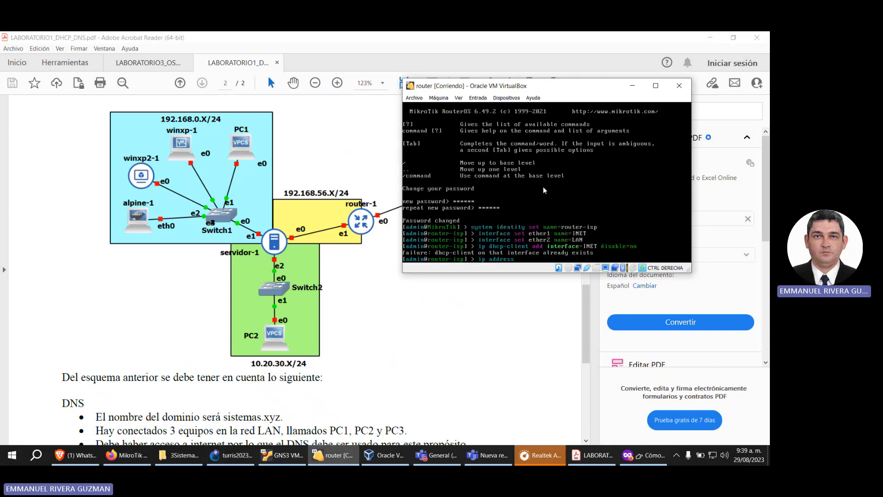
left_click(647, 455)
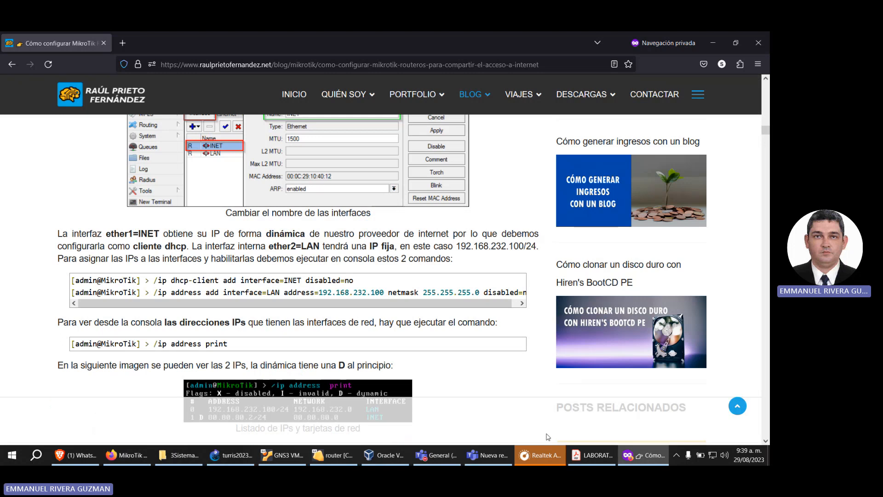
left_click(333, 455)
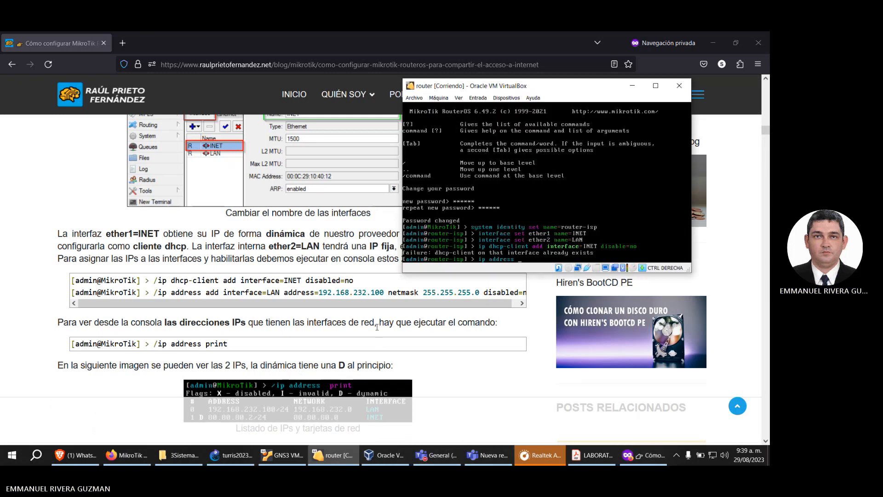
type("add")
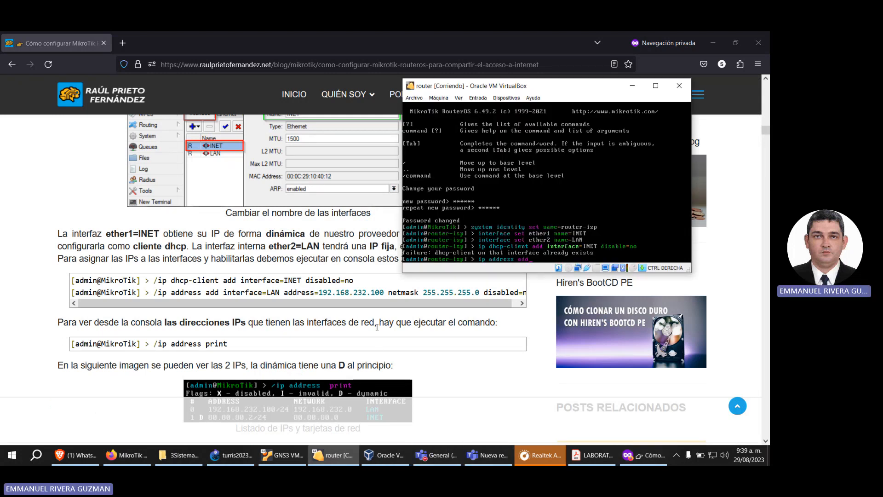
type(" interface")
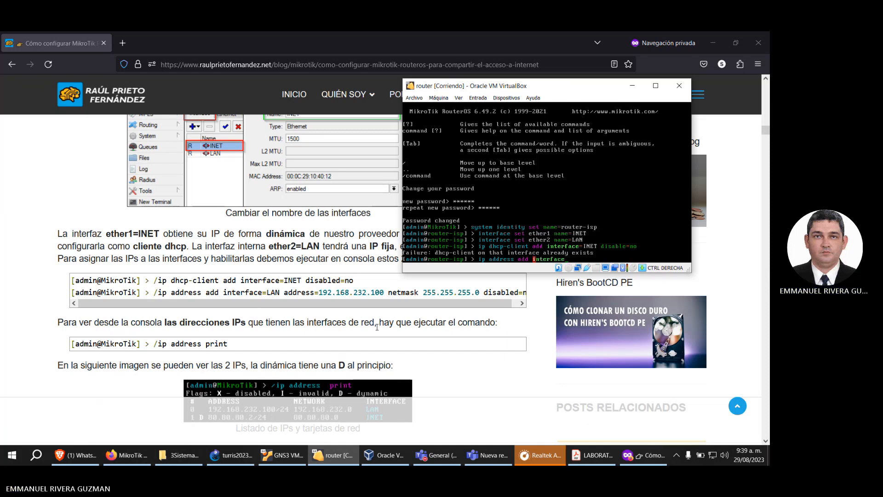
type("=LAN address=192.168.56.1")
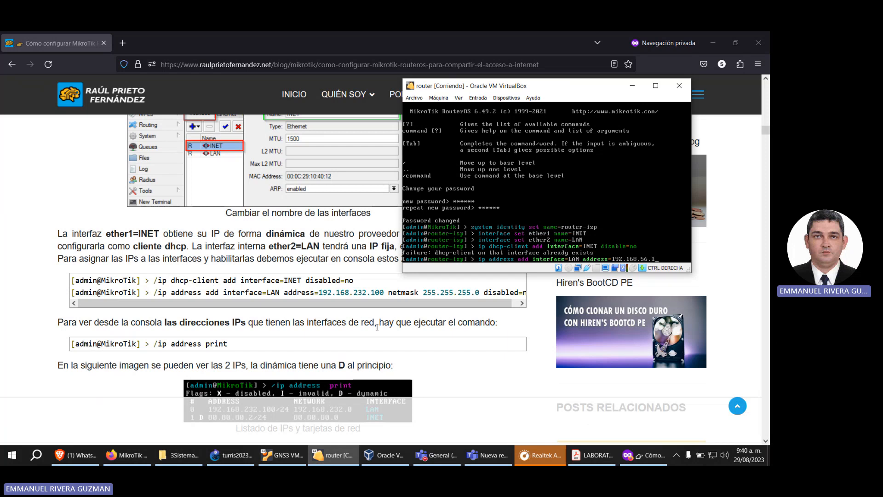
Step: Complete the LAN address command with netmask=255.255.255.0 and disabled=no, checking the guide for the last option, and run it
type("netmask=255.")
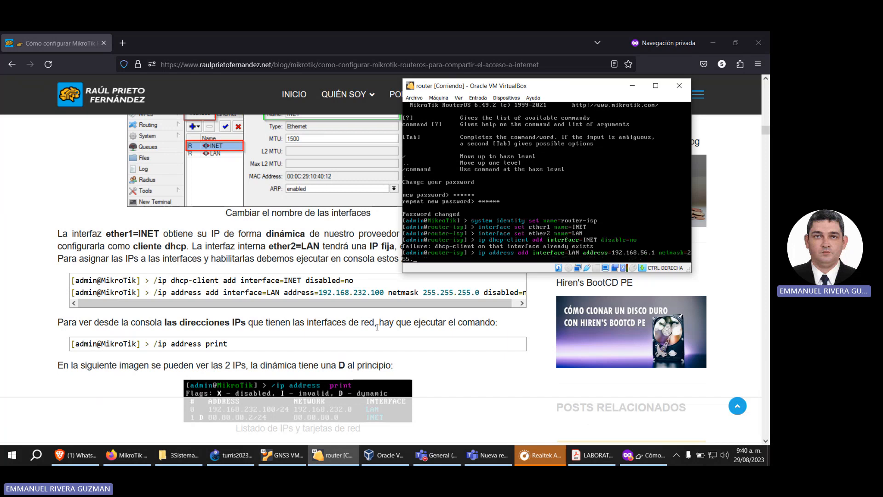
type("255.255.0")
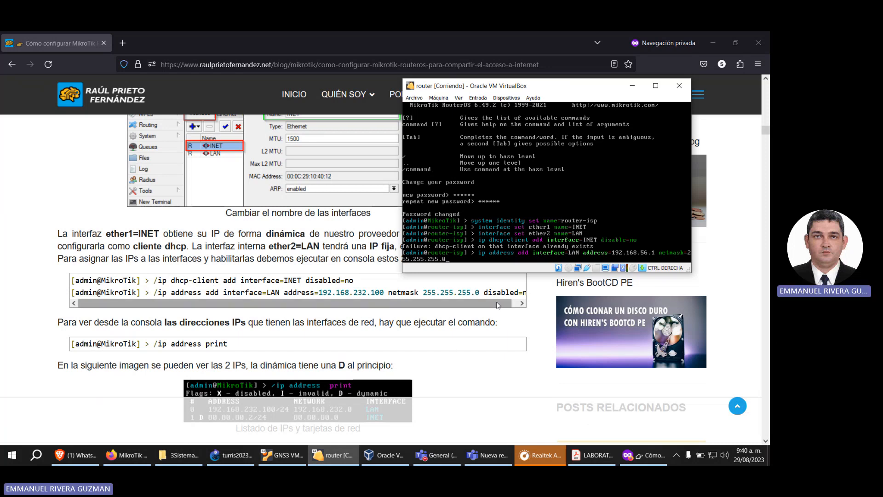
left_click(523, 303)
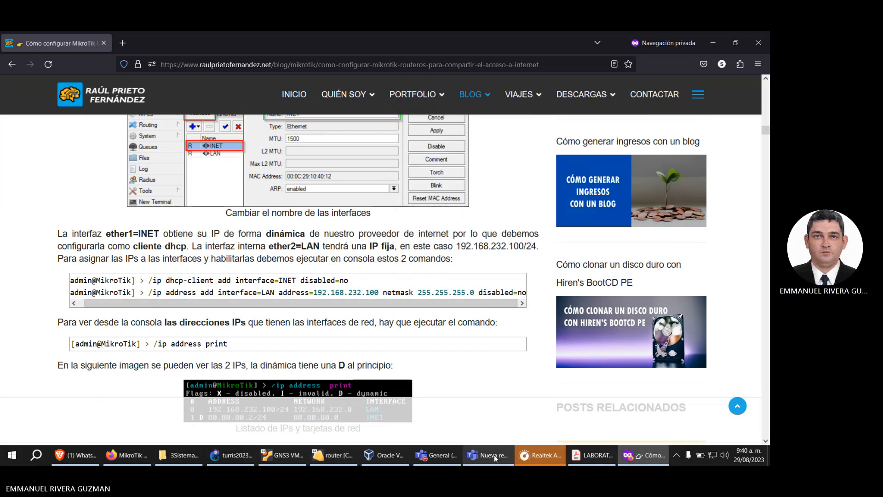
left_click(337, 456)
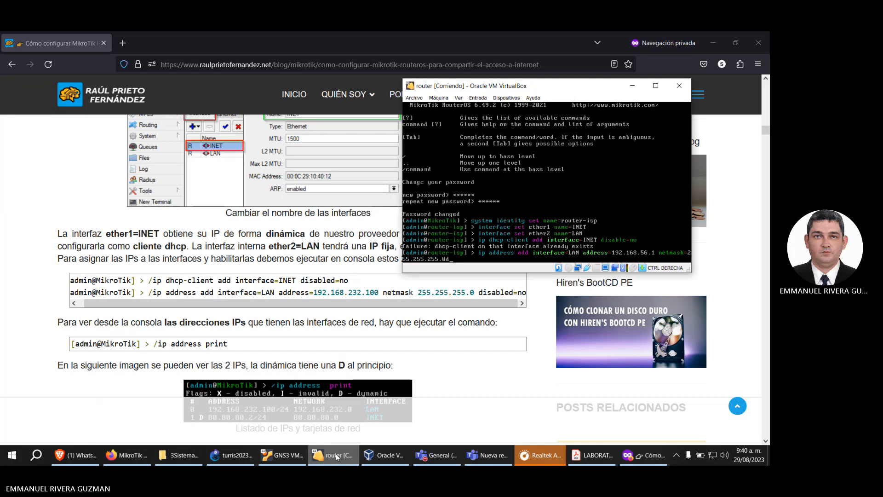
key("BackSpace")
type("disabled=no")
key("Return")
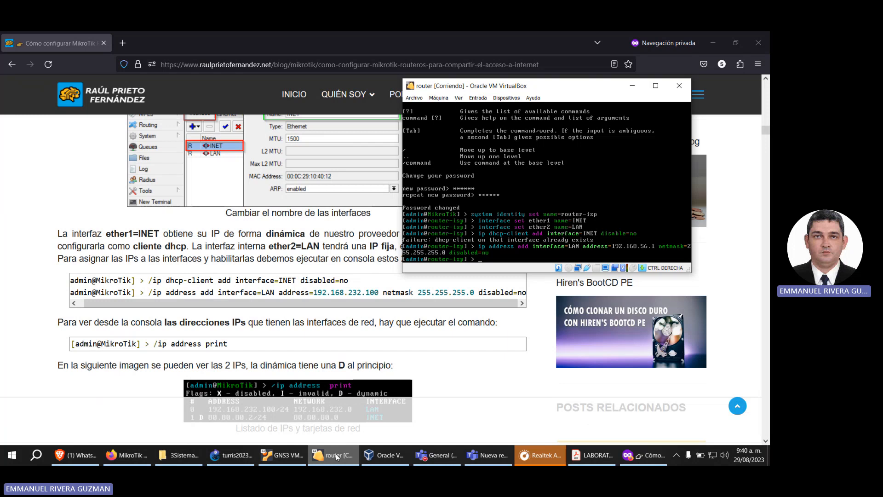
Step: Print the router's IP addresses and review the INET and LAN entries
type("address print")
key("Return")
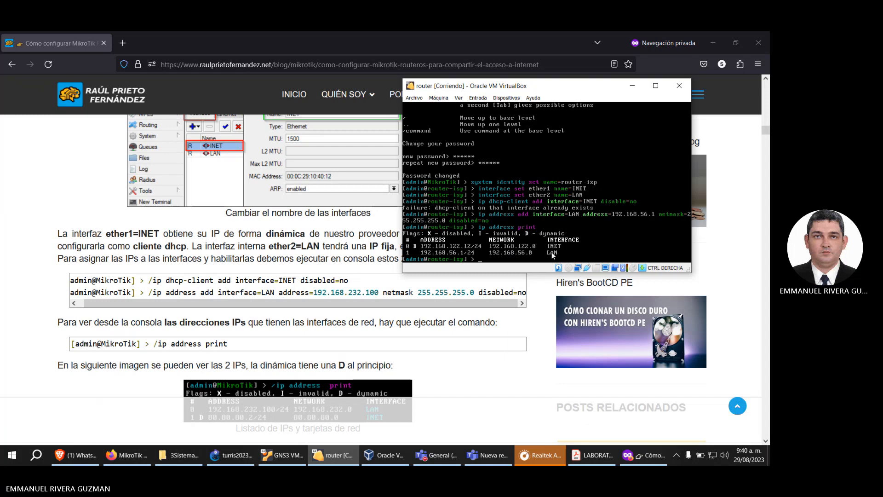
left_click(438, 254)
left_click(567, 241)
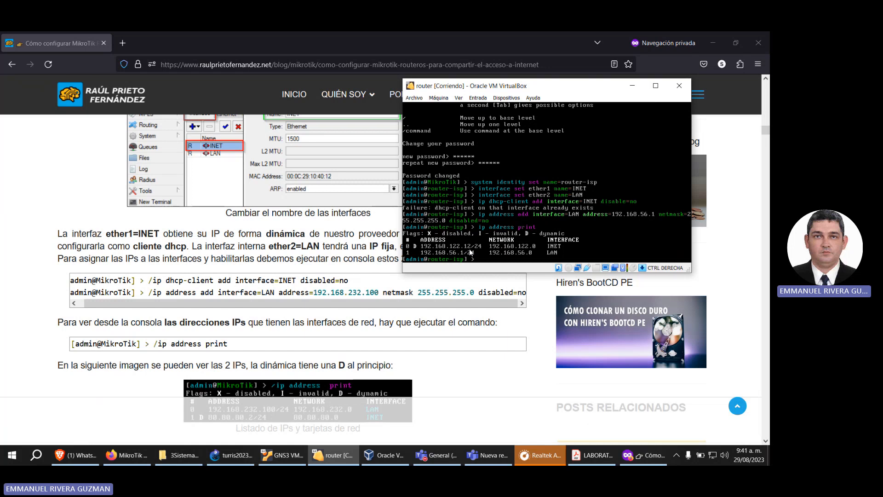
Step: Ping 192.168.122.1 from the router and stop the ping after a few replies
type("ing 192.168.122.1")
key("Return")
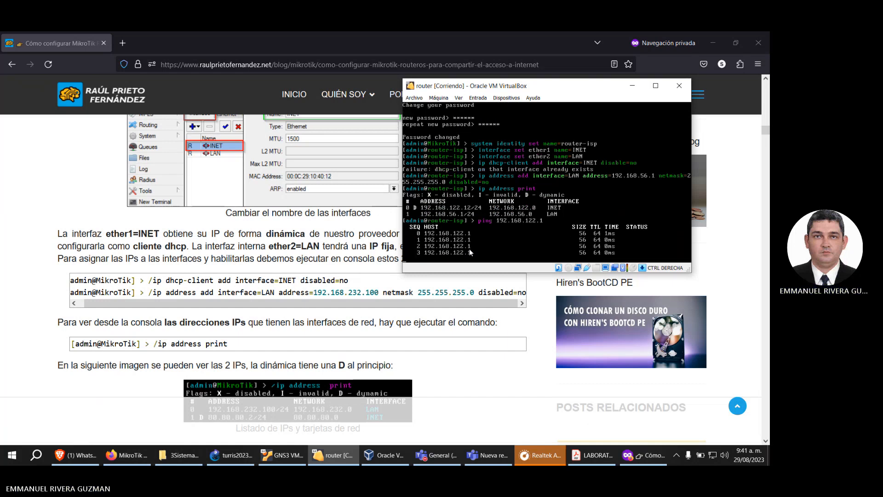
key("ctrl+c")
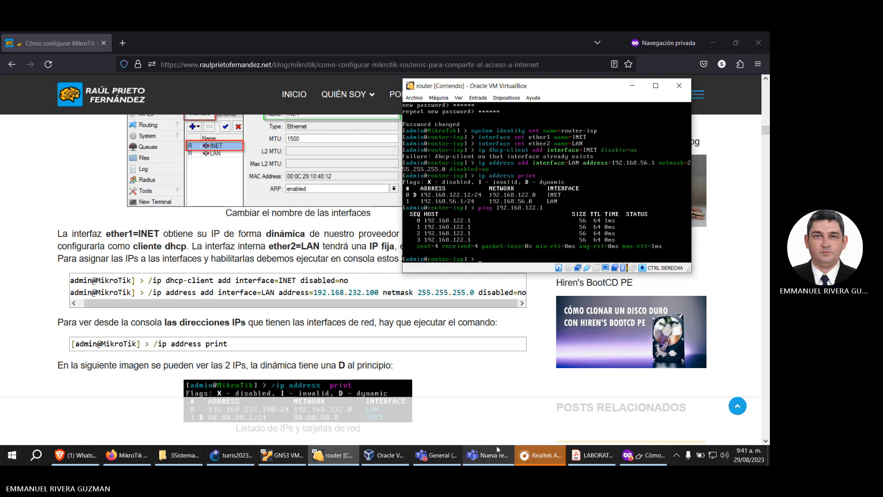
Step: Switch to Acrobat Reader, find the default-route command (ip route add dst-address=0.0.0.0/0) in LABORATORIO3_OSPF_MK_PCQ_QOS.pdf, and compare it with the router console
mouse_move(484, 459)
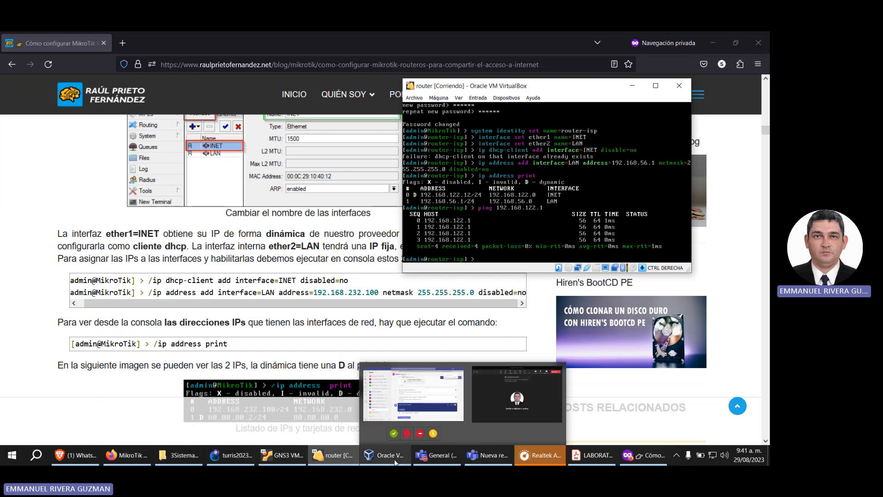
left_click(592, 455)
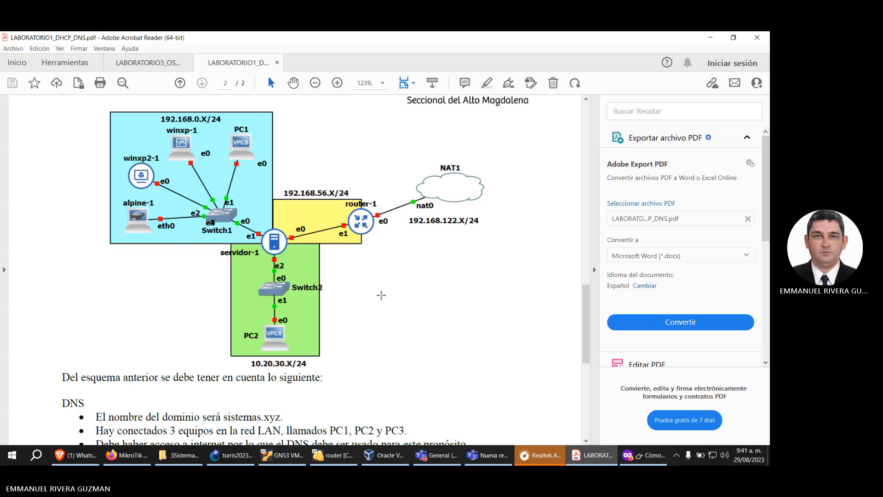
scroll(382, 294, "up", 3)
left_click(160, 70)
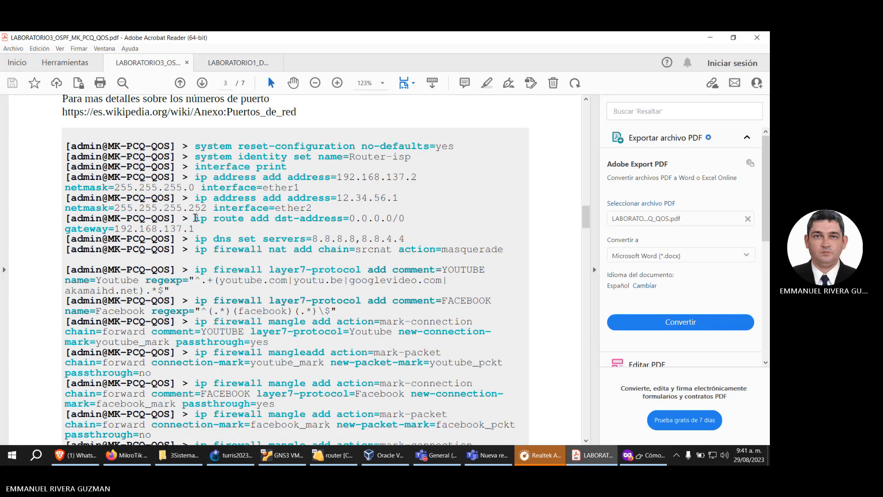
left_click_drag(196, 218, 195, 230)
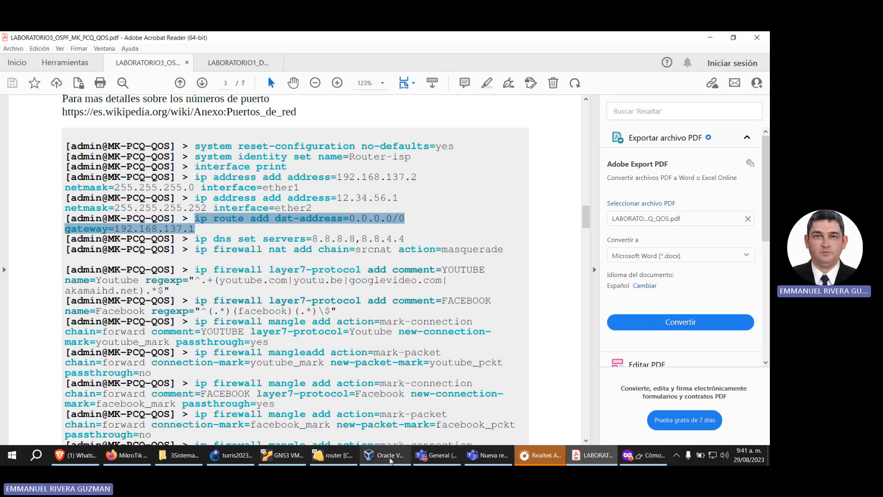
left_click(332, 455)
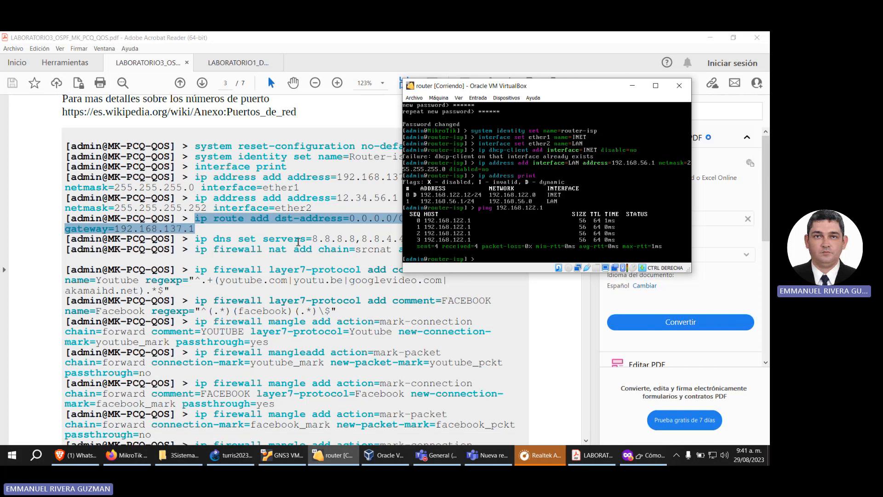
Step: Highlight the ip dns set servers=8.8.8.8,8.8.4.4 command in the lab PDF and look through the commands below it
left_click(300, 240)
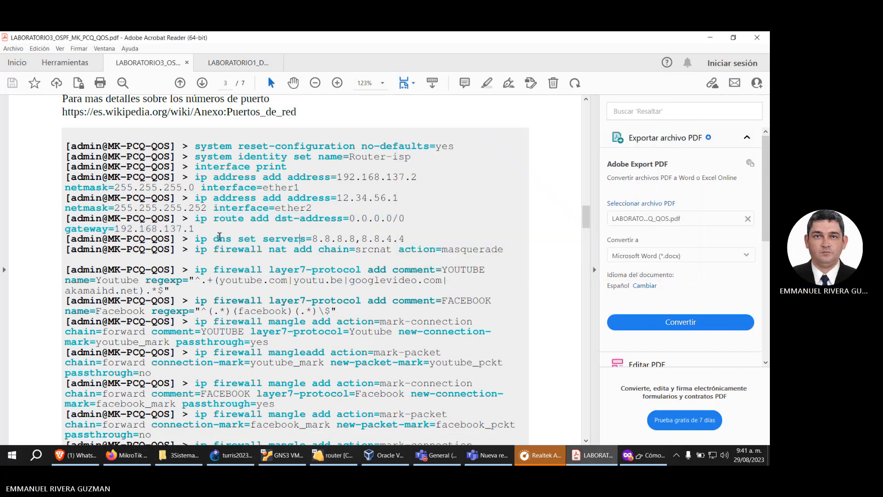
left_click_drag(194, 239, 401, 243)
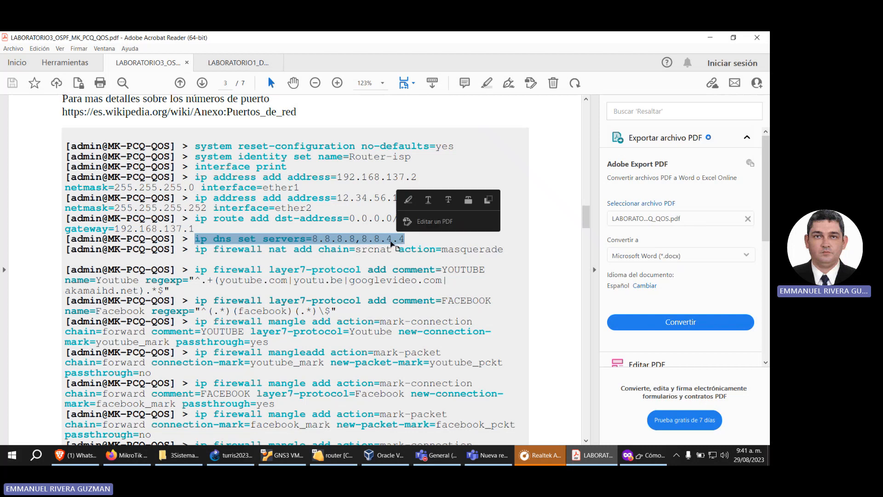
scroll(386, 242, "down", 5)
scroll(385, 241, "down", 1)
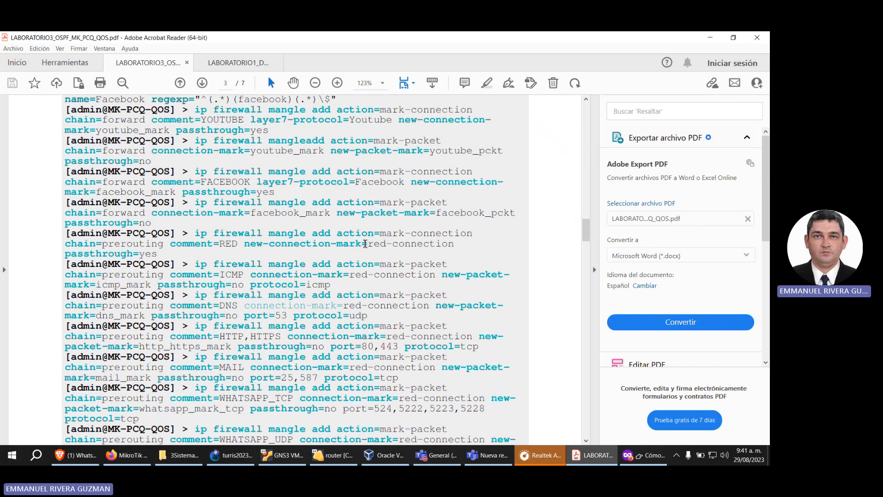
Step: Highlight the ip firewall nat add chain=srcnat action=masquerade command in the lab PDF and bring up the router console
scroll(368, 240, "up", 3)
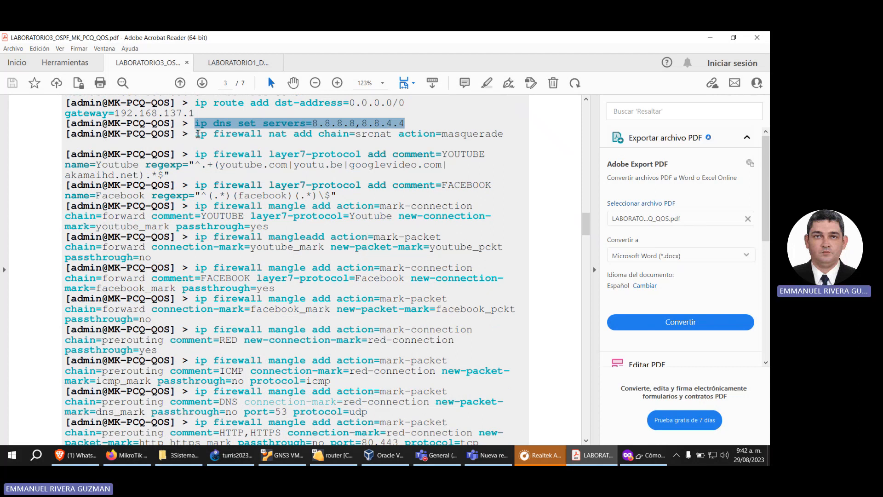
left_click(198, 134)
left_click_drag(198, 134, 488, 135)
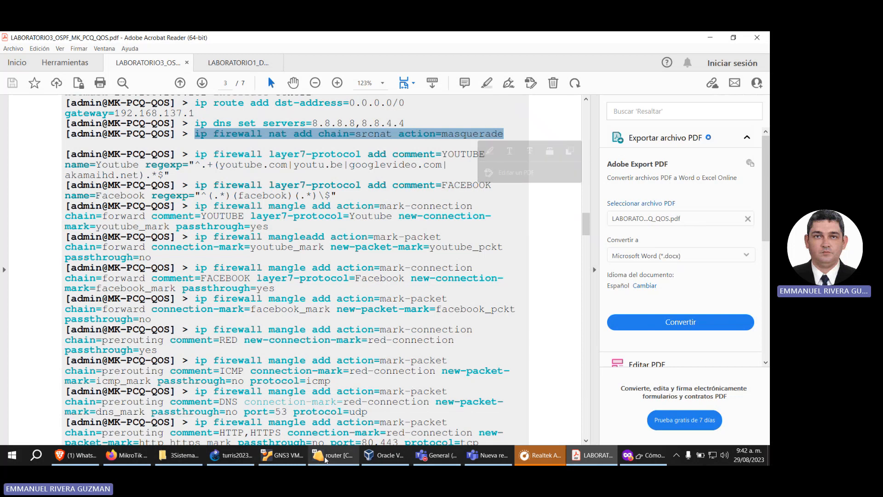
mouse_move(334, 457)
left_click(348, 411)
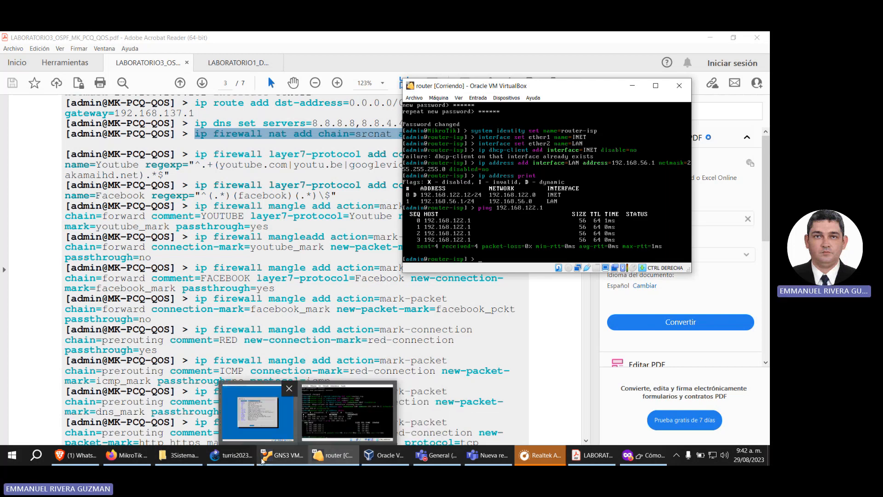
Step: Switch to GNS3 and examine the topology around servidor2023-1, router-1 and NAT1, including both sides of the router
left_click(239, 456)
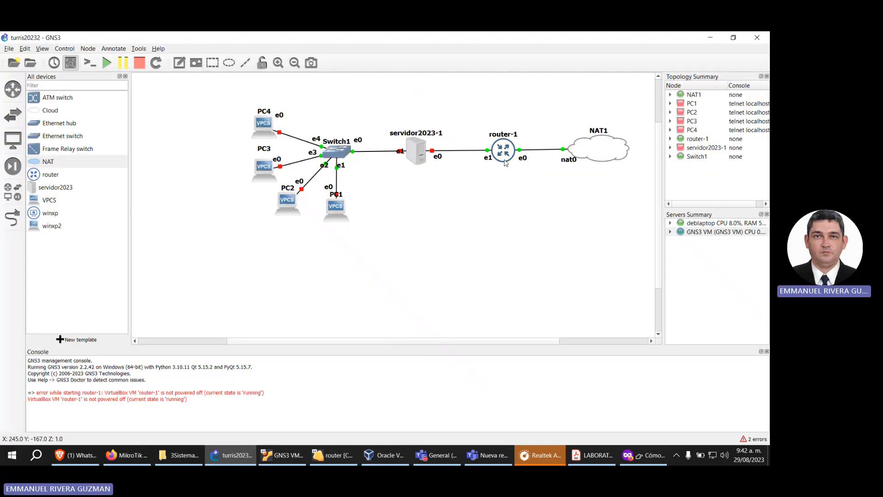
left_click_drag(502, 179, 504, 162)
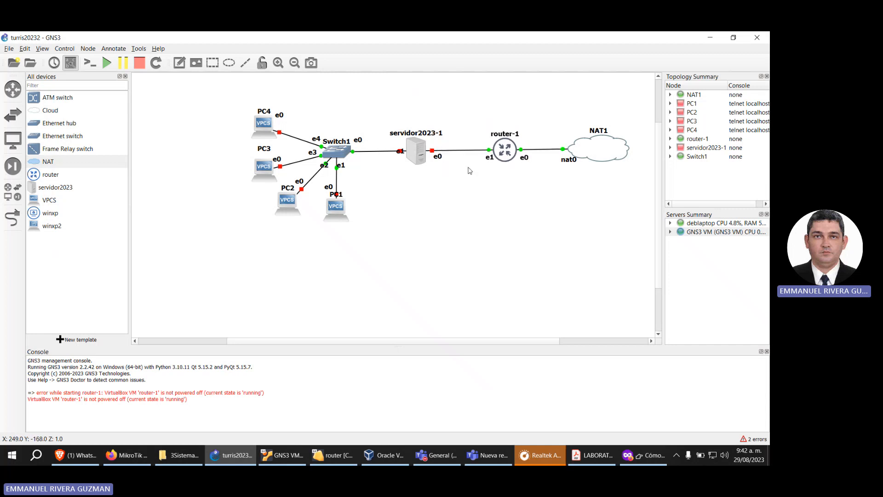
left_click_drag(398, 92, 466, 230)
left_click_drag(363, 107, 481, 215)
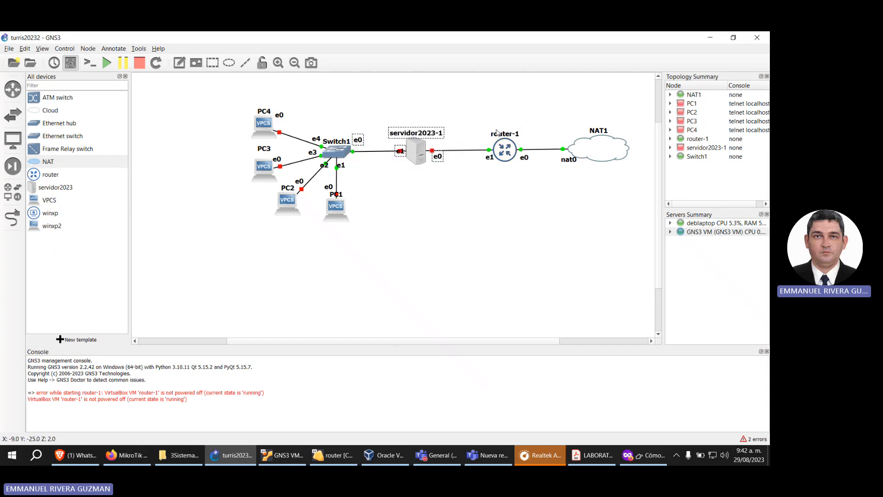
left_click_drag(522, 109, 656, 217)
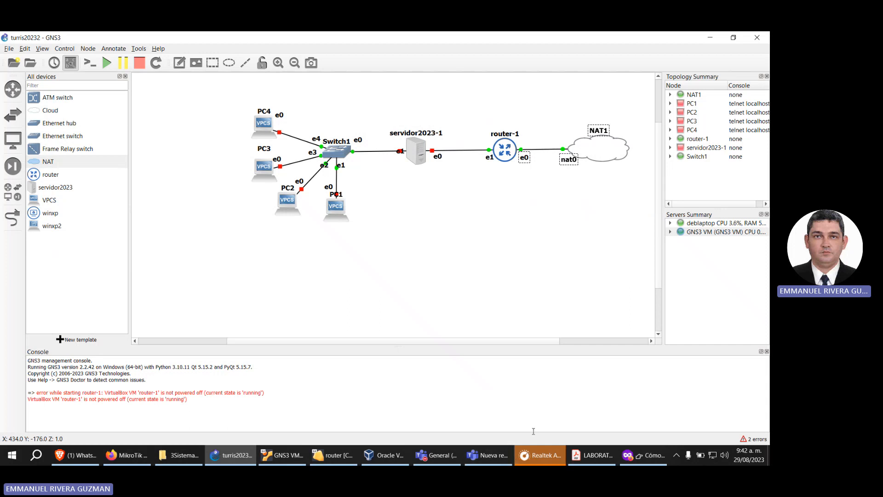
Step: Recheck the NAT command in the lab PDF and begin it in the router console with ip firewall nat add chain=srcnat
left_click(576, 455)
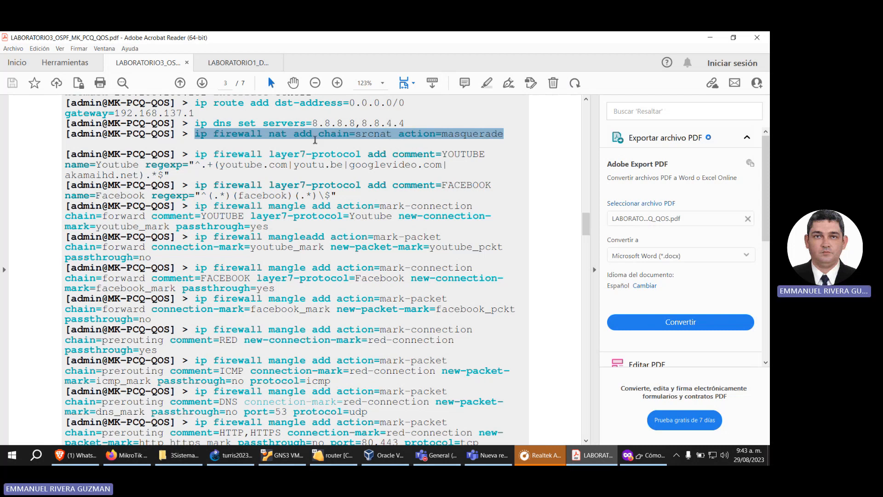
left_click(334, 455)
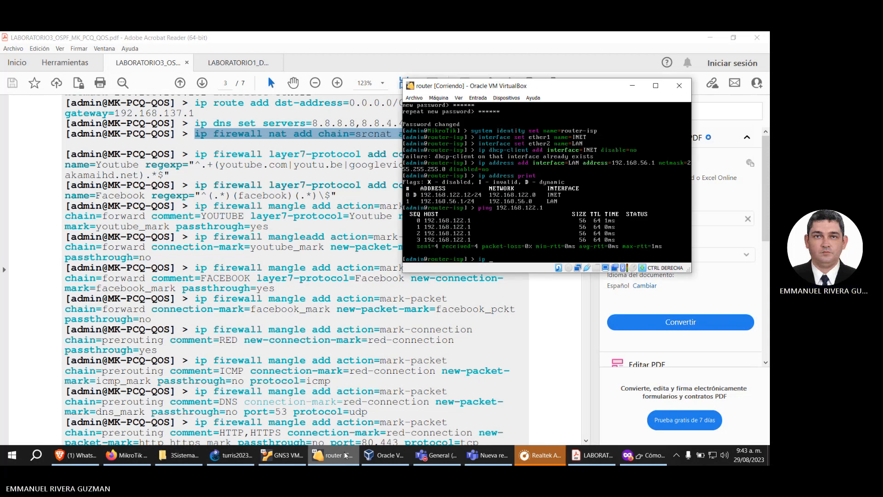
type("firewall nat add chain=srcnat")
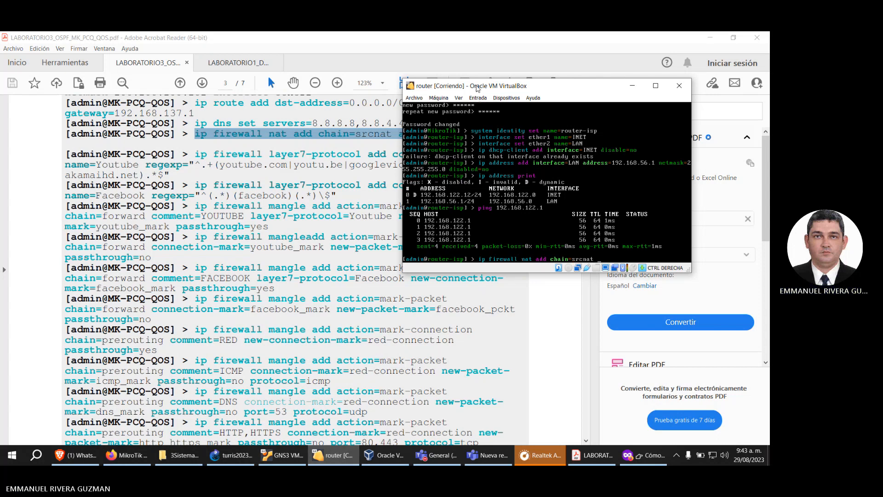
Step: Move the router window off the guide's NAT line, complete the command with action=masquerade and run it
left_click_drag(478, 89, 398, 195)
type("actio")
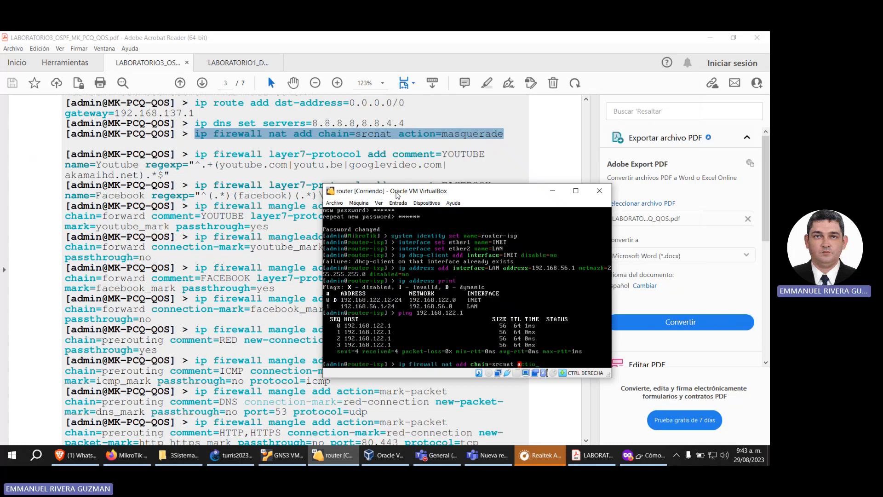
type("n=masquerade")
key("Return")
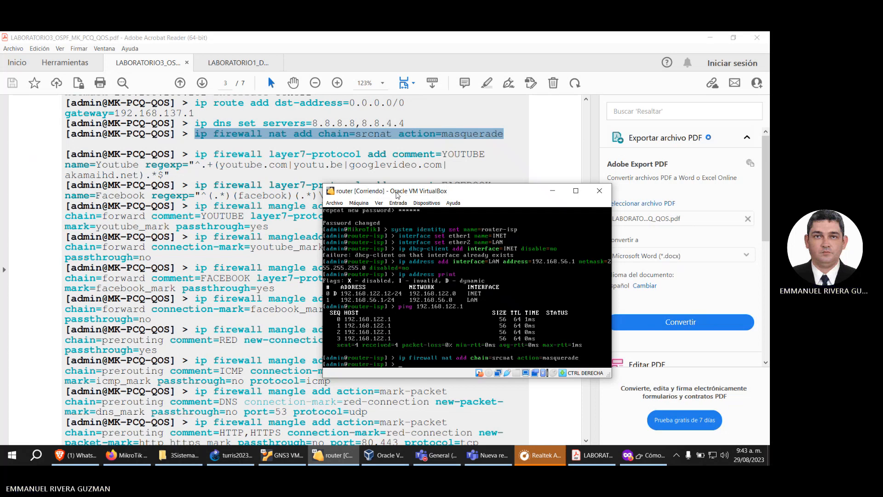
Step: Look through the lab PDF's remaining firewall mangle and queue tree commands down to the Router c7200 - R1 section
left_click(273, 226)
scroll(273, 226, "down", 3)
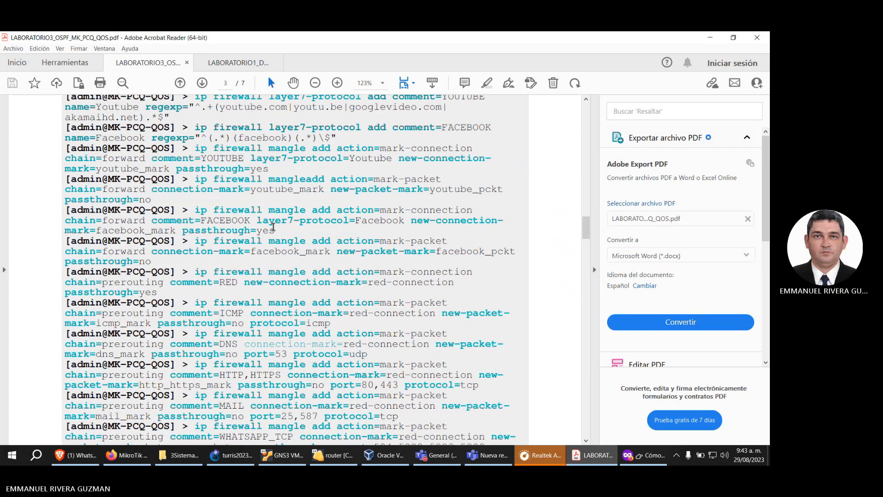
scroll(272, 235, "down", 10)
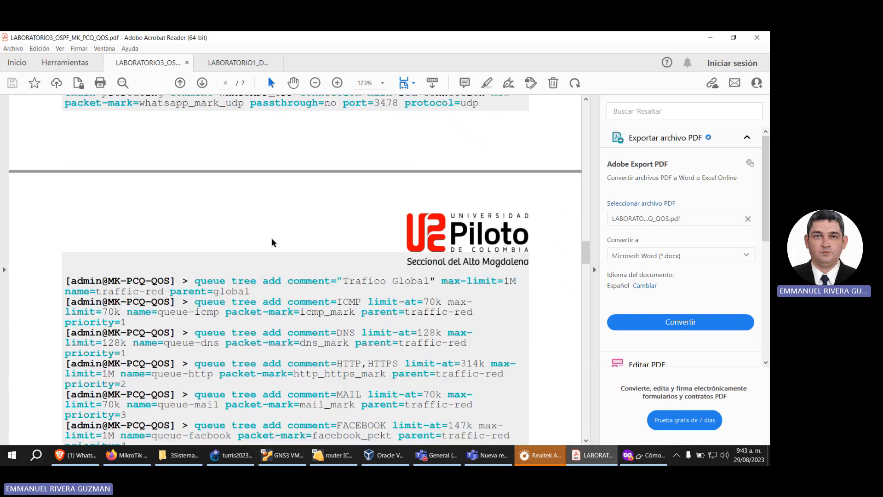
scroll(272, 238, "down", 1)
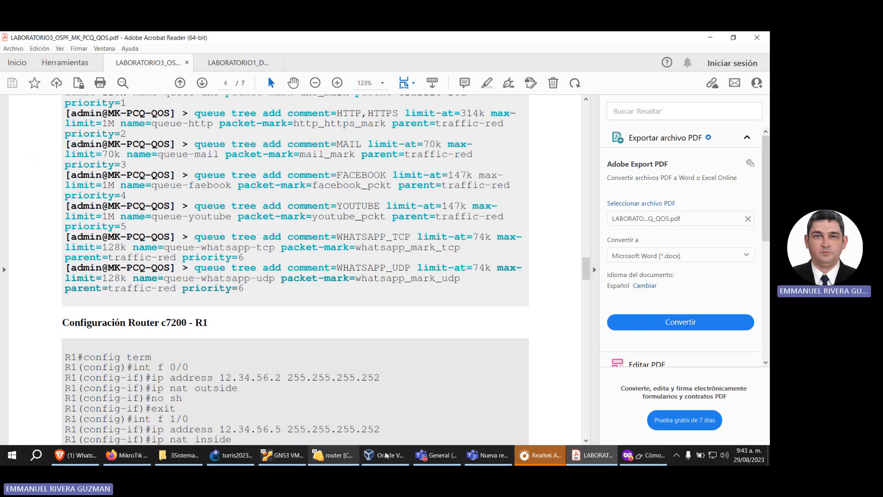
Step: Switch to the MikroTik web guide and read section 4 on the LAN DHCP server and its address pool command
key("alt+Tab")
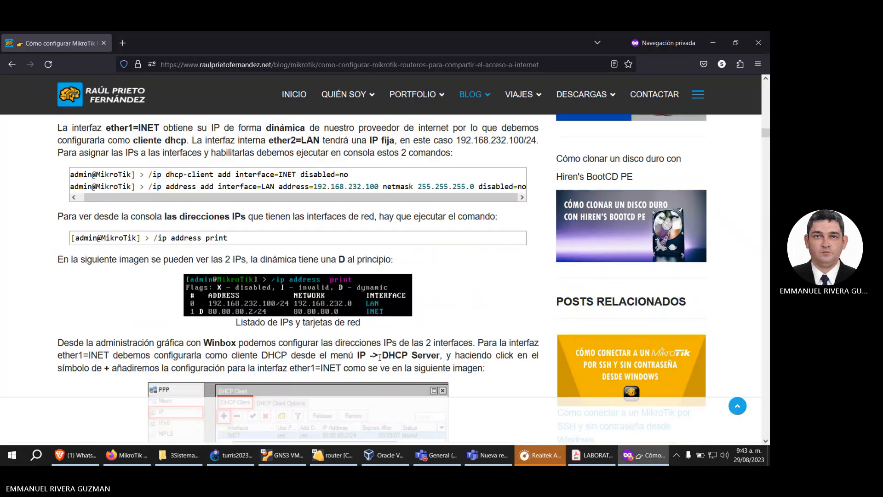
scroll(380, 357, "down", 9)
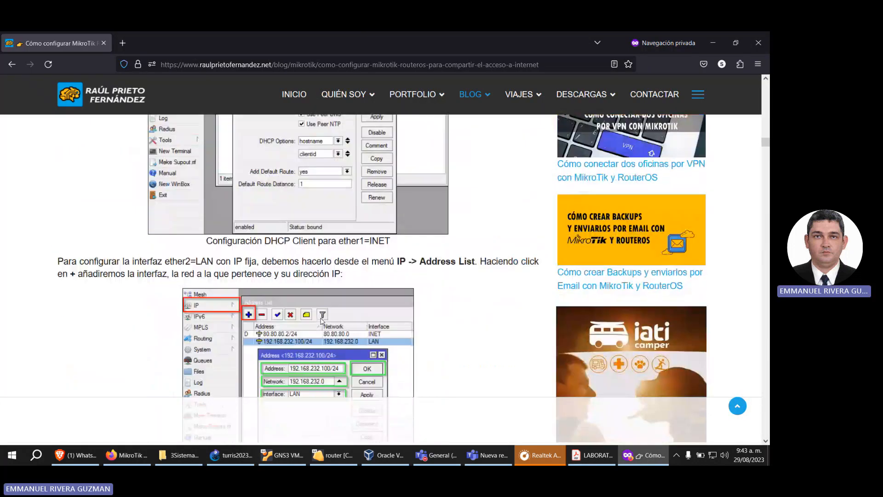
scroll(322, 321, "down", 5)
scroll(323, 321, "down", 5)
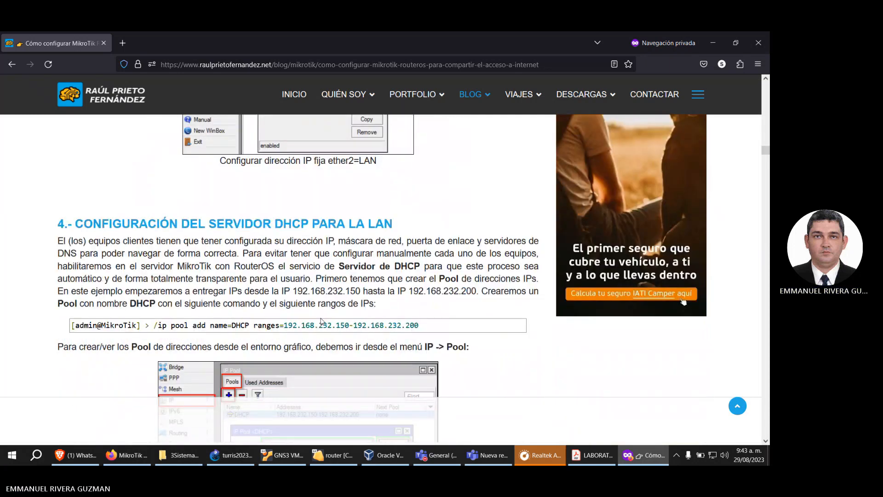
scroll(320, 220, "up", 1)
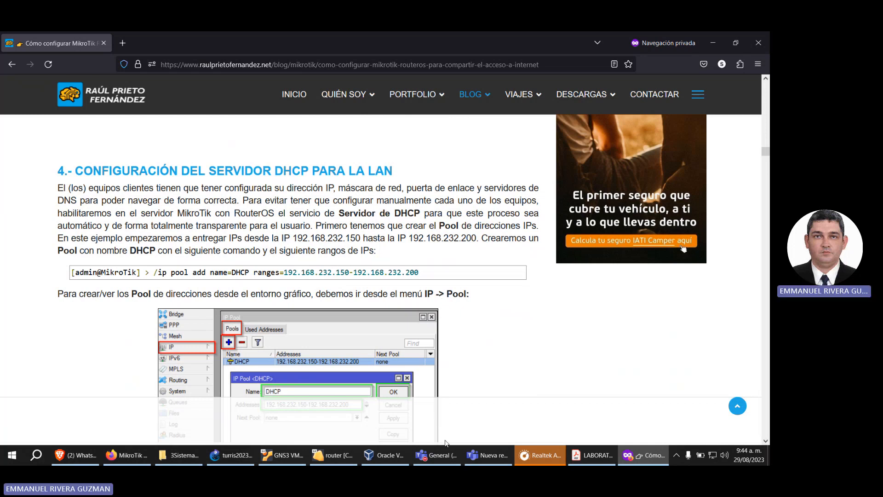
Step: Switch to GNS3, start the servidor2023-1 node and bring up its virtual machine window
mouse_move(397, 460)
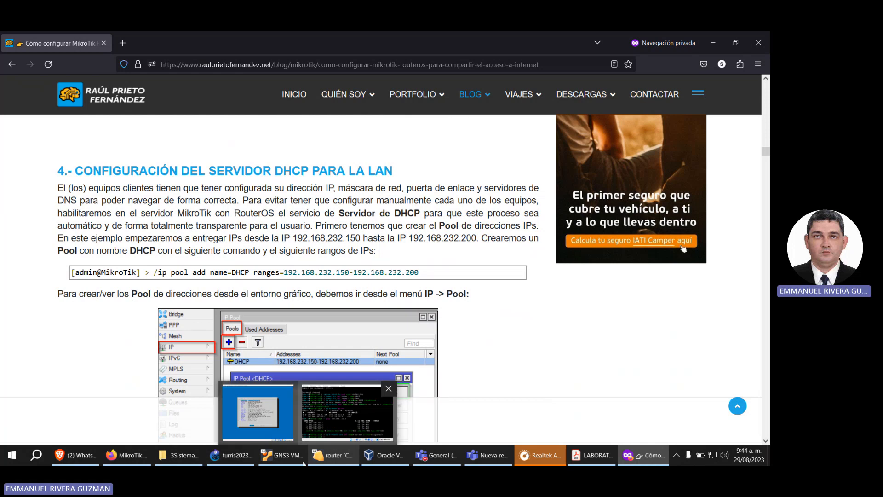
mouse_move(259, 463)
left_click(232, 455)
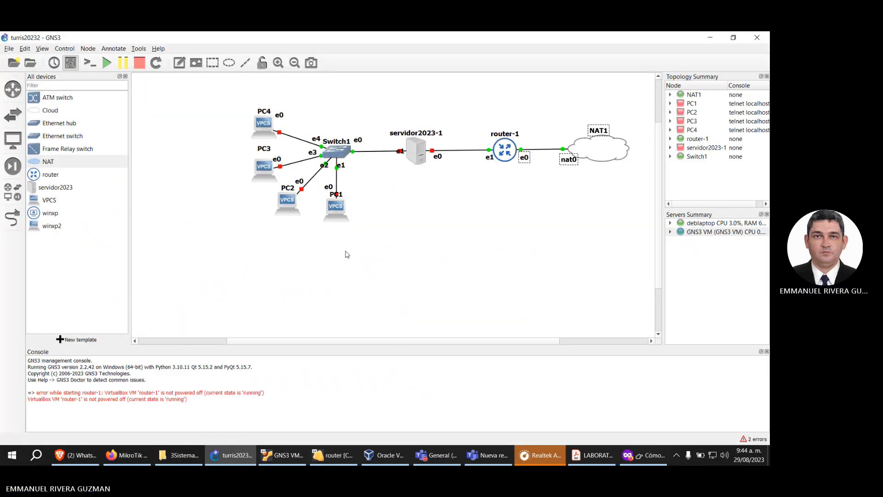
right_click(419, 160)
left_click(454, 172)
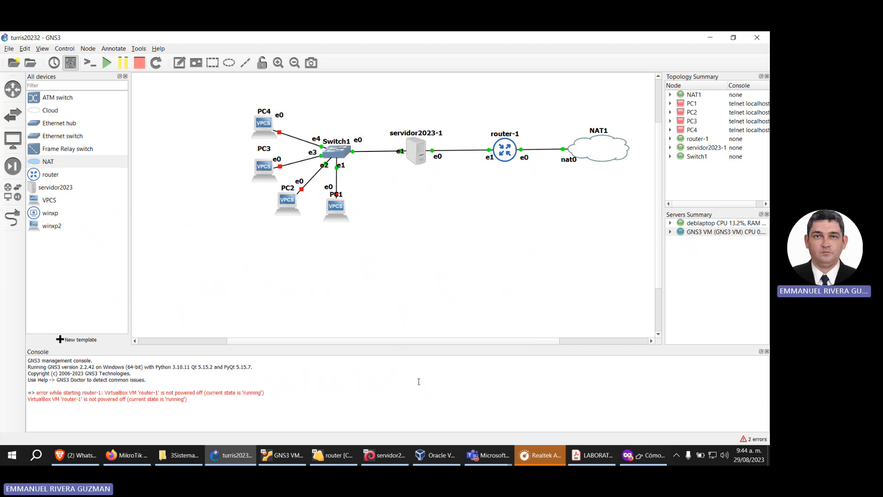
left_click(388, 457)
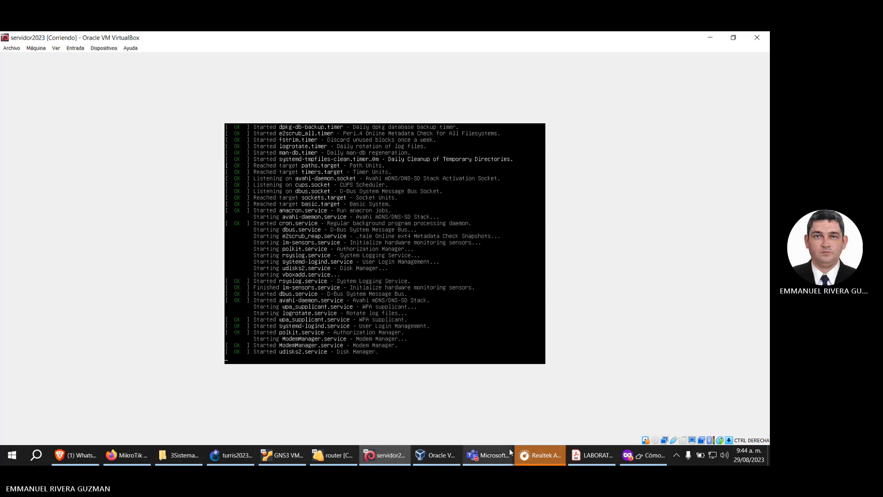
mouse_move(492, 457)
left_click(539, 400)
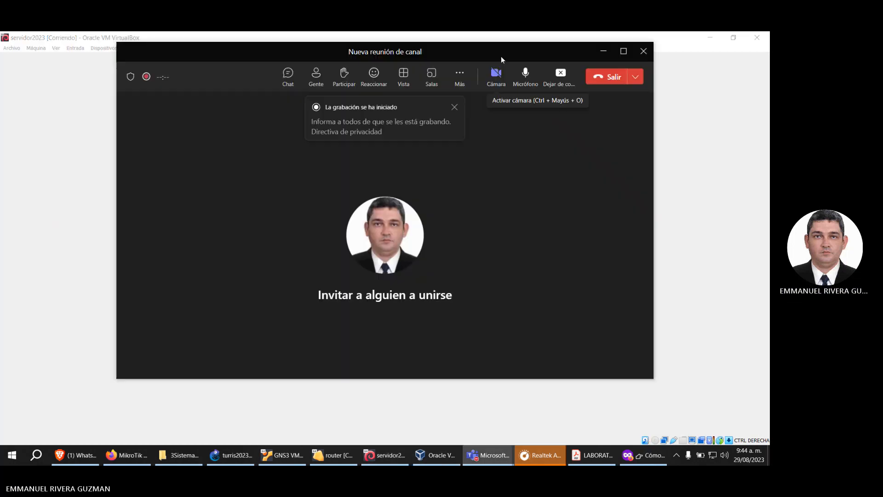
left_click(756, 157)
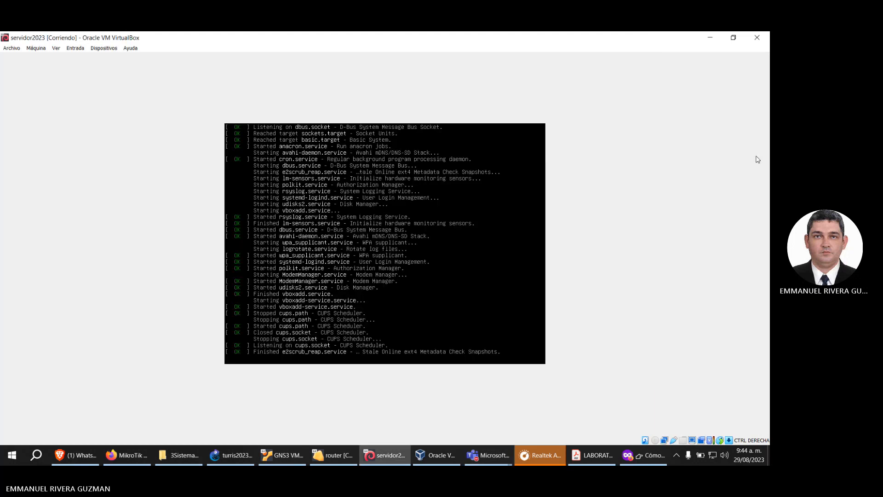
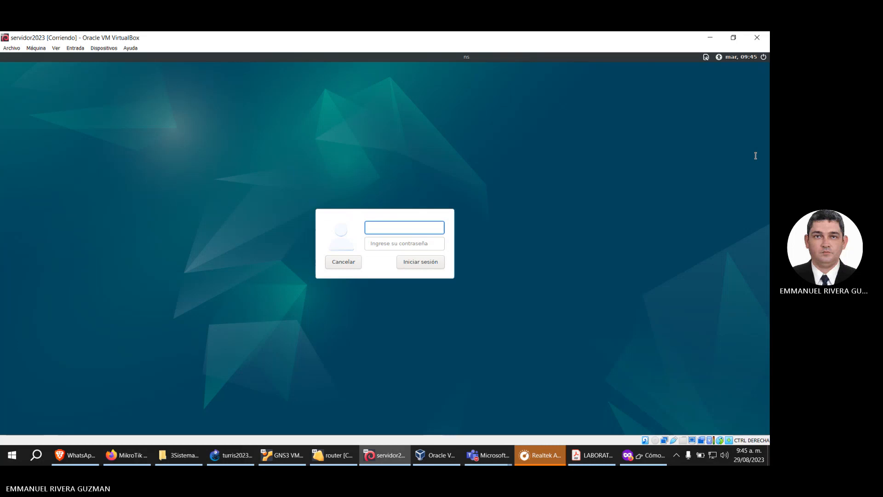
Step: Check the Teams meeting window and return to the servidor2023 virtual machine
left_click(488, 455)
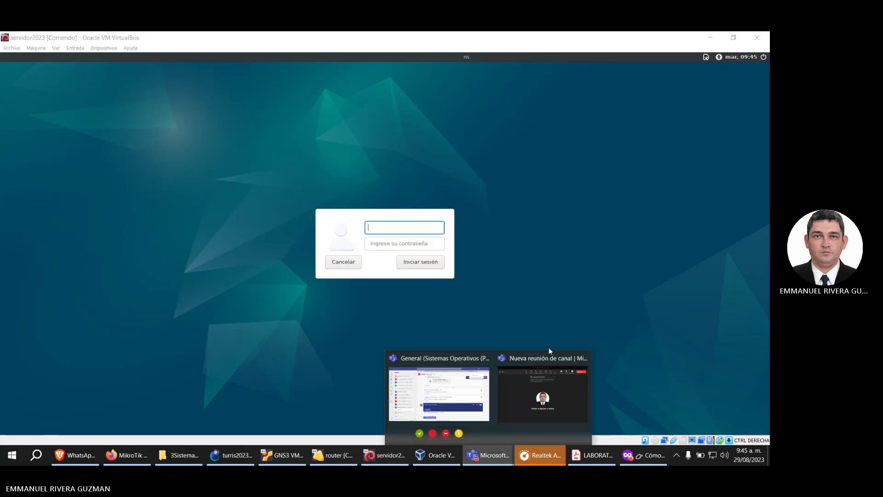
left_click(533, 384)
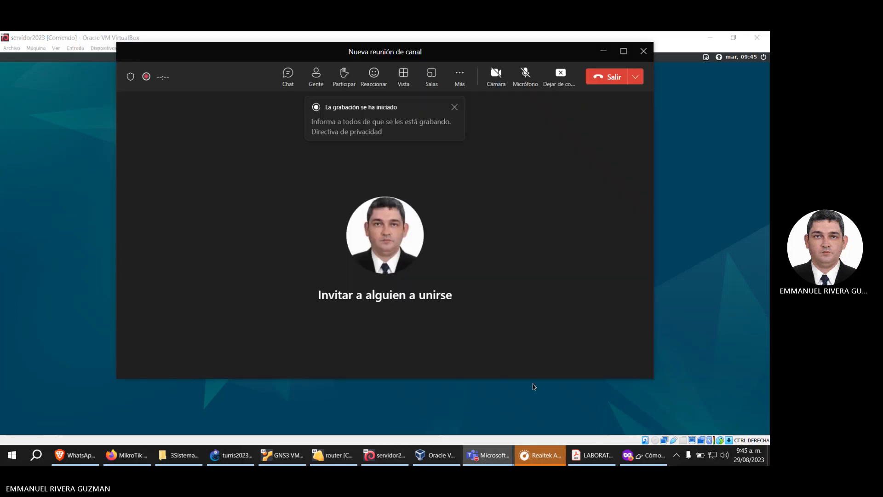
left_click(683, 36)
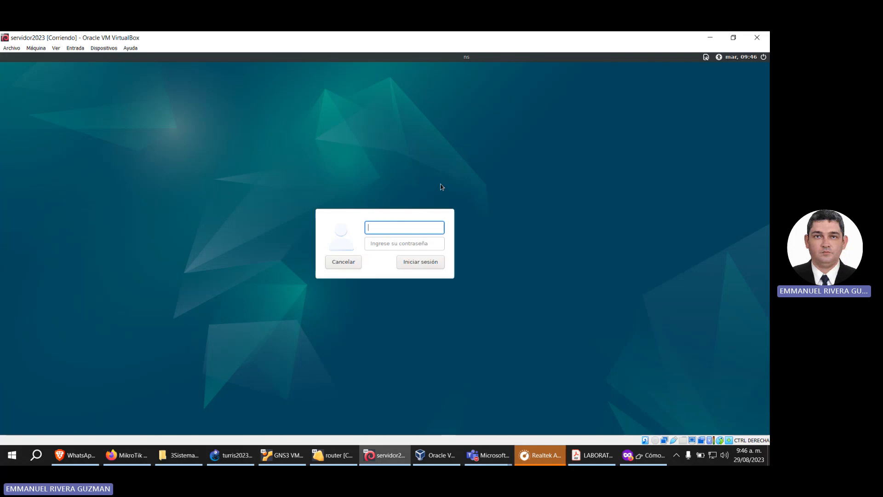
Step: Log in to the Debian server as usuario with the account password
type("usuari")
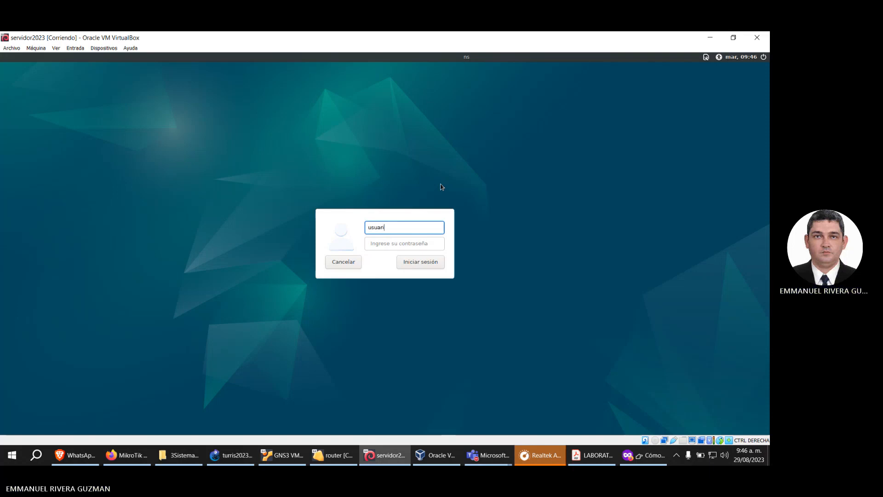
type("o")
key("Tab")
type("••••••")
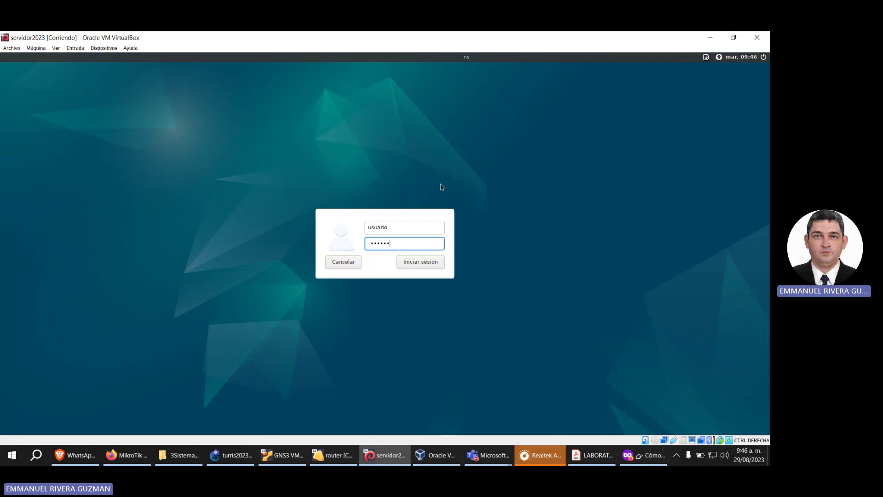
key("Return")
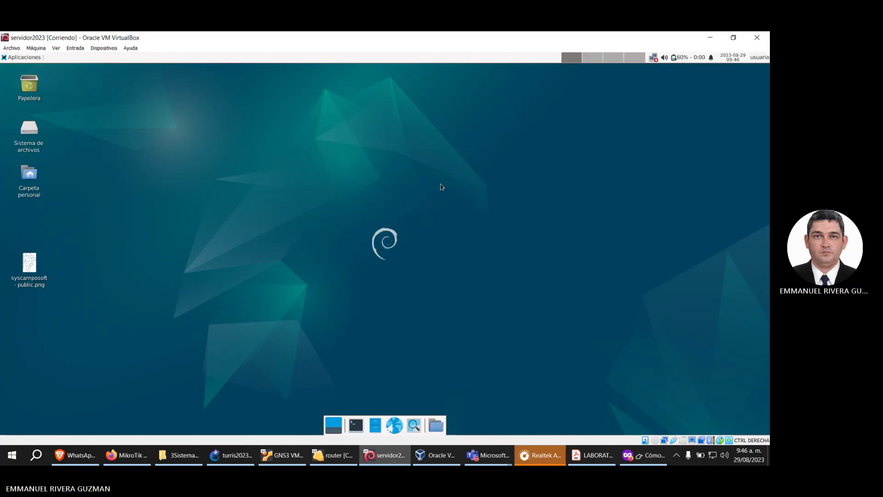
Step: Open a terminal on the server and switch to root with su, entering the root password
left_click(38, 60)
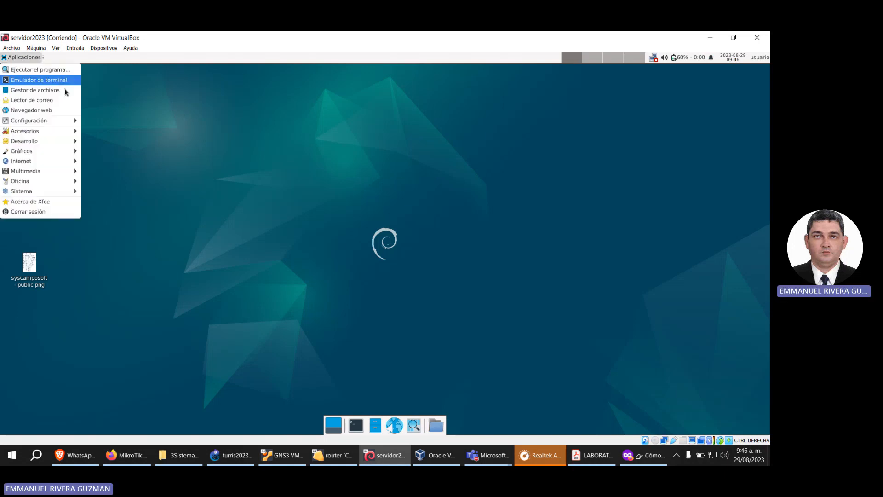
left_click(352, 429)
left_click(356, 426)
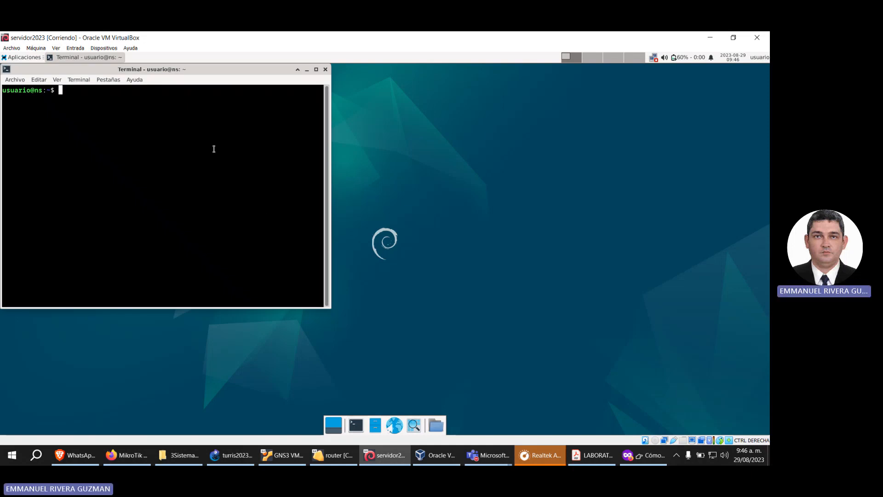
type("su")
key("Return")
key("Return")
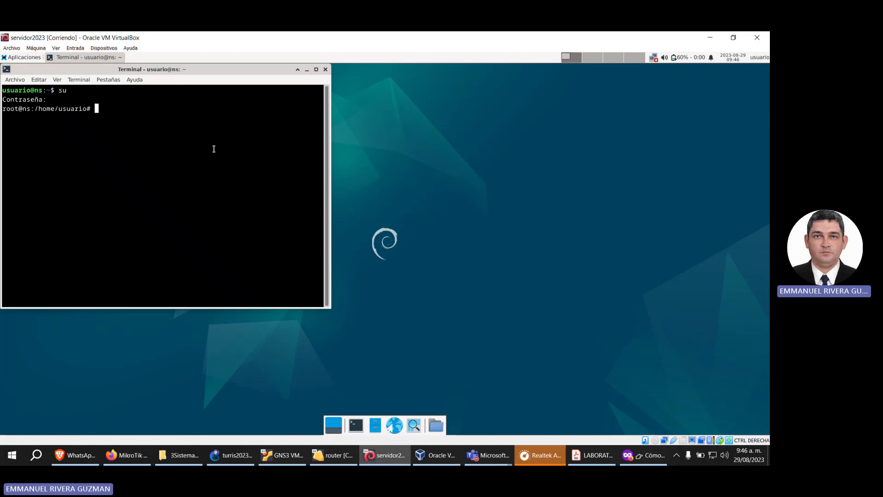
Step: Change to /etc/network, open the interfaces file in nano and go to the enp0s3 block
type("cd /etc/network")
key("Return")
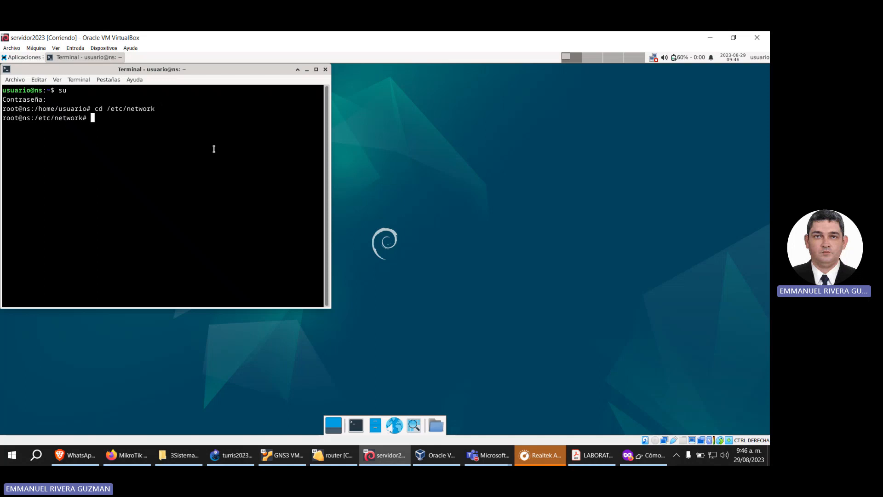
type("nano interfaces")
key("Return")
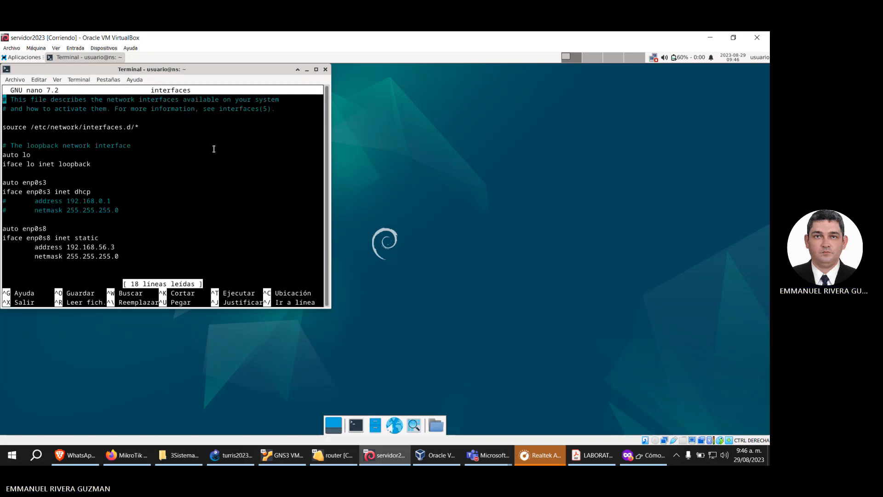
key("Down")
key("Down")
key("Down")
key("Down")
key("Down")
key("Down")
key("Down")
key("Down")
key("Down")
key("Down")
key("Down")
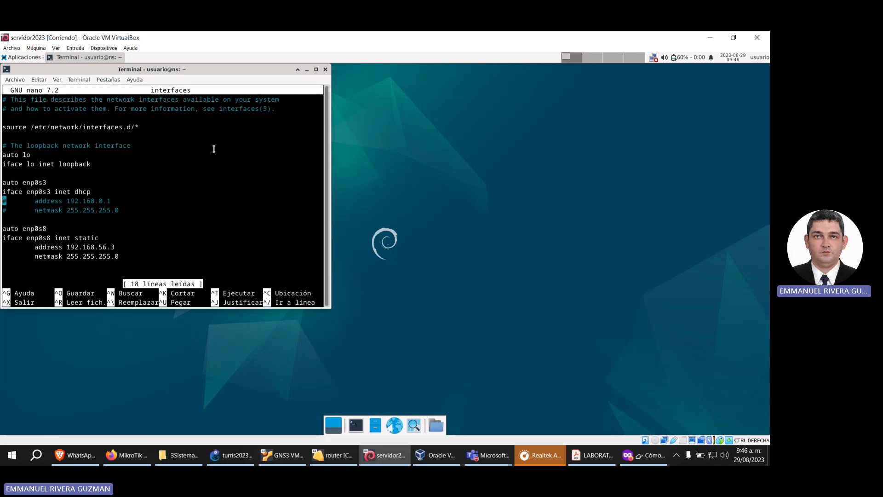
Step: Switch to GNS3, examine the link between servidor2023-1 and router-1, and return to the server's virtual machine
left_click(231, 455)
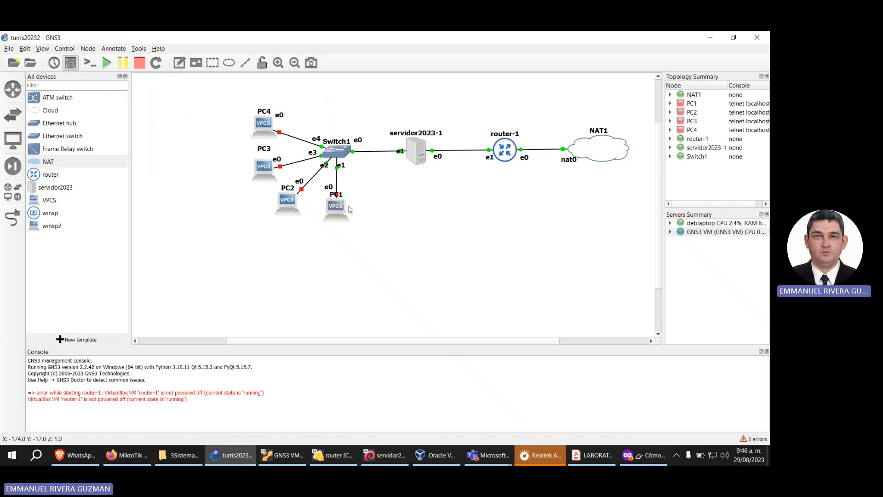
left_click_drag(438, 157, 435, 159)
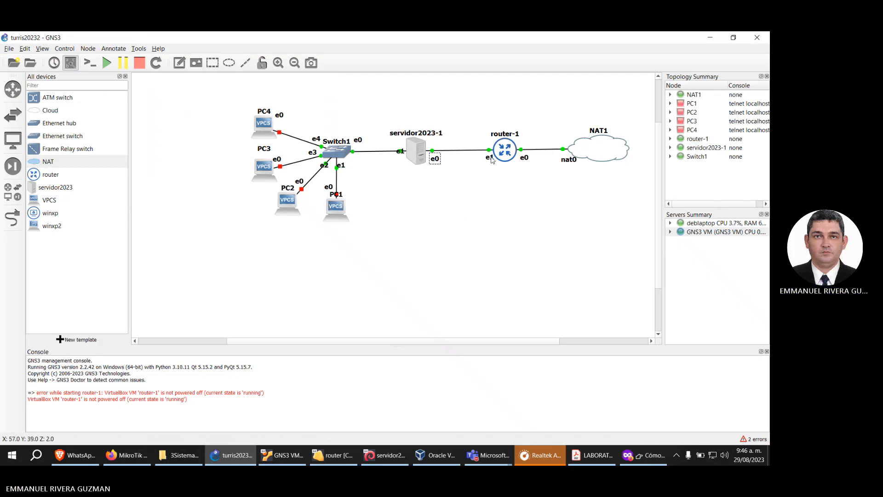
left_click_drag(504, 157, 500, 155)
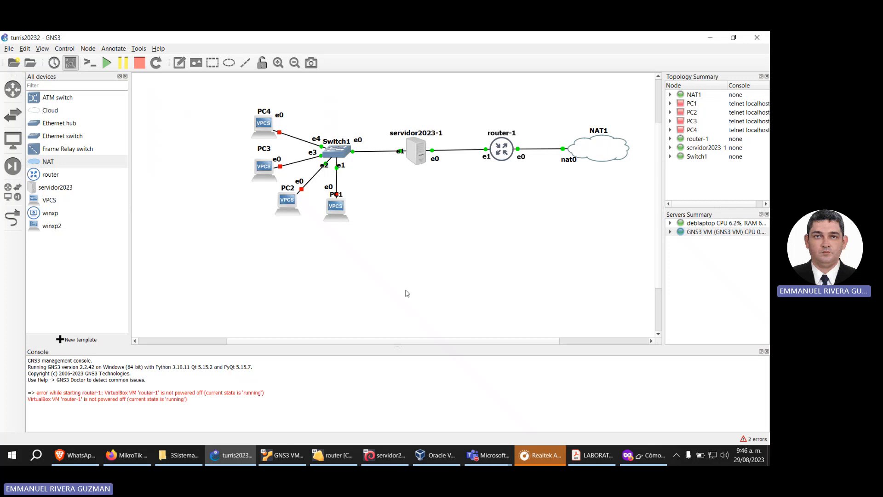
left_click(390, 460)
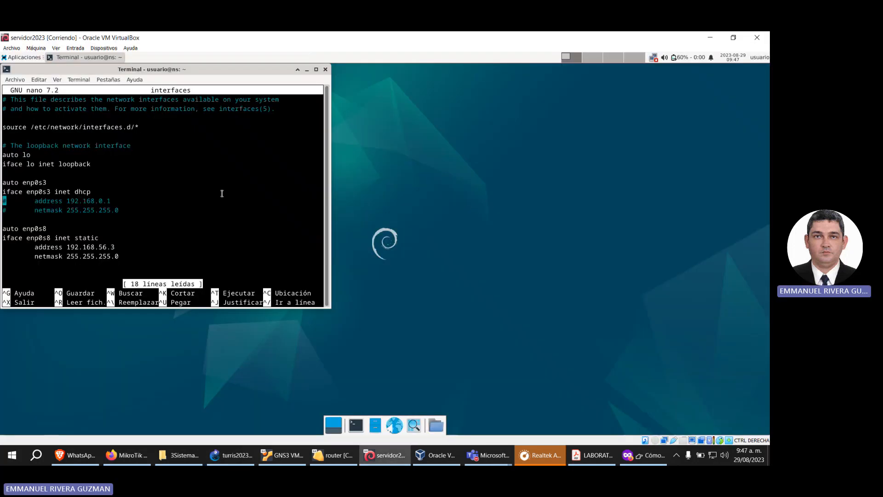
Step: Change the enp0s3 interface's addressing method to static in the interfaces file
key("Up")
key("End")
key("BackSpace")
key("BackSpace")
key("BackSpace")
key("BackSpace")
type("static")
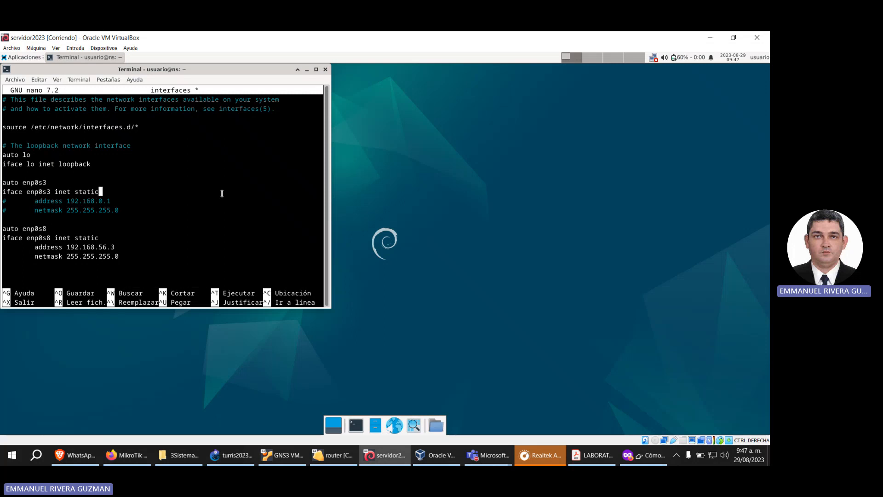
Step: Uncomment the address and netmask lines of the enp0s3 block
key("Down")
key("Home")
key("Delete")
key("Down")
key("Delete")
key("Up")
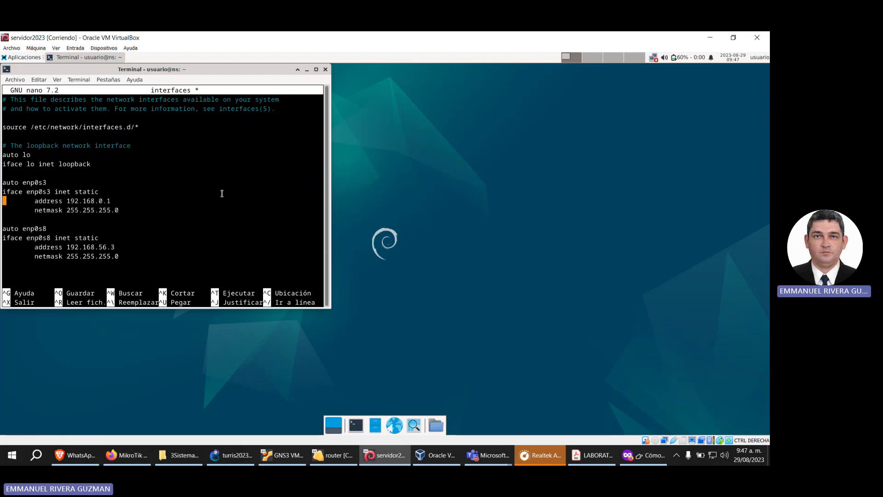
Step: Set the enp0s3 address to 192.168.56.2
key("End")
key("Left")
key("Left")
key("BackSpace")
type("56")
key("End")
key("BackSpace")
type("2")
key("Down")
key("End")
Step: Recall the LAN address command in the router's console to check its addressing, and return to the server's interfaces file
left_click(332, 455)
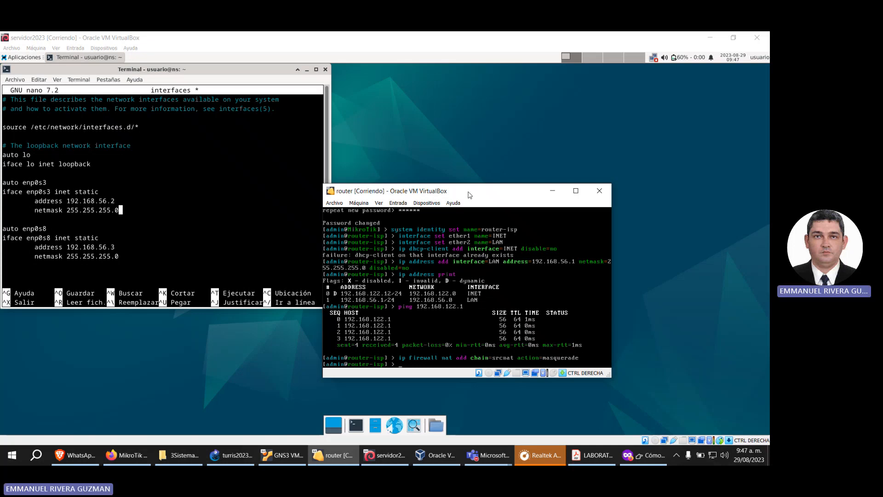
key("Up")
key("Up")
key("Up")
key("Up")
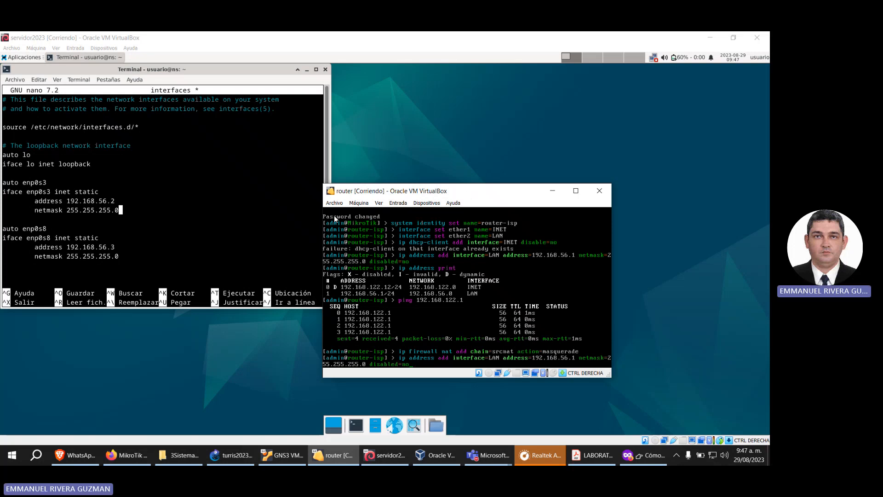
left_click(267, 72)
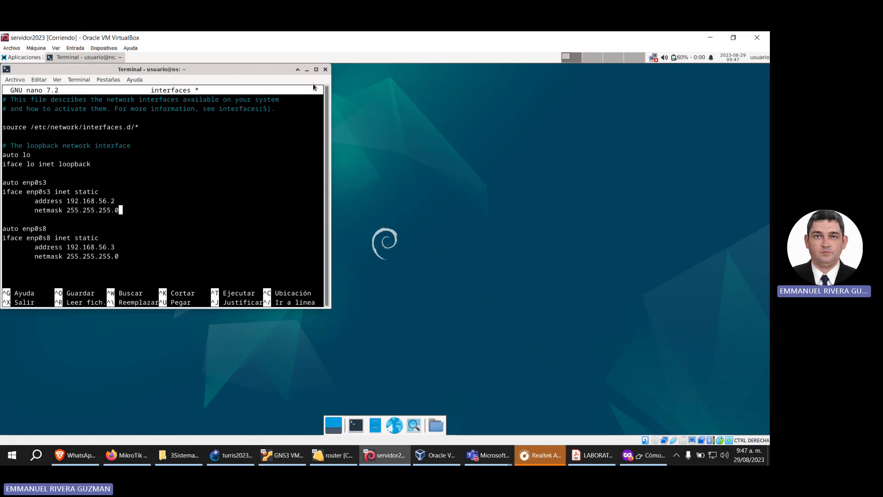
Step: Set the enp0s8 address to 192.168.0.1 in the interfaces file
key("Down")
key("Down")
key("Down")
key("Down")
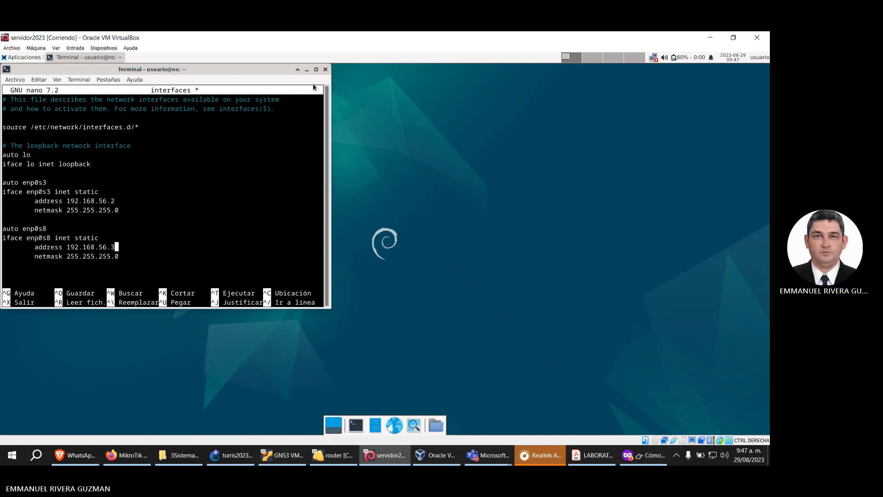
key("Left")
key("Left")
key("BackSpace")
key("BackSpace")
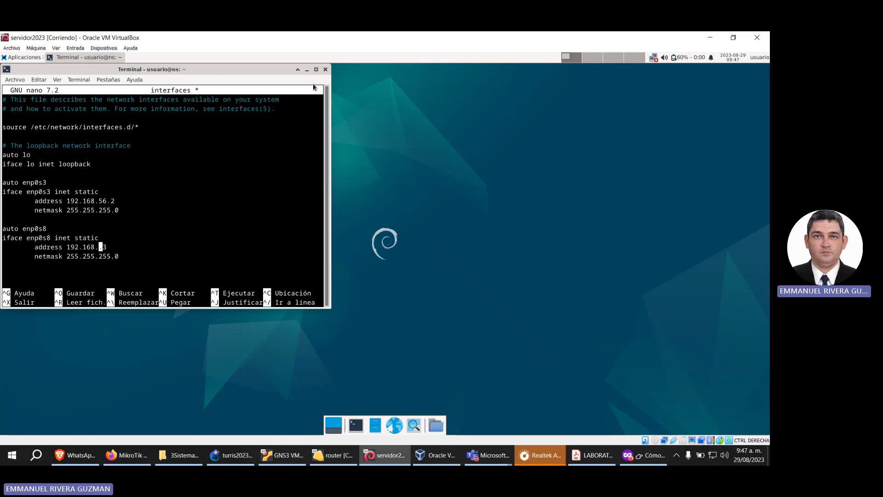
type("0")
key("Right")
key("Delete")
type("1")
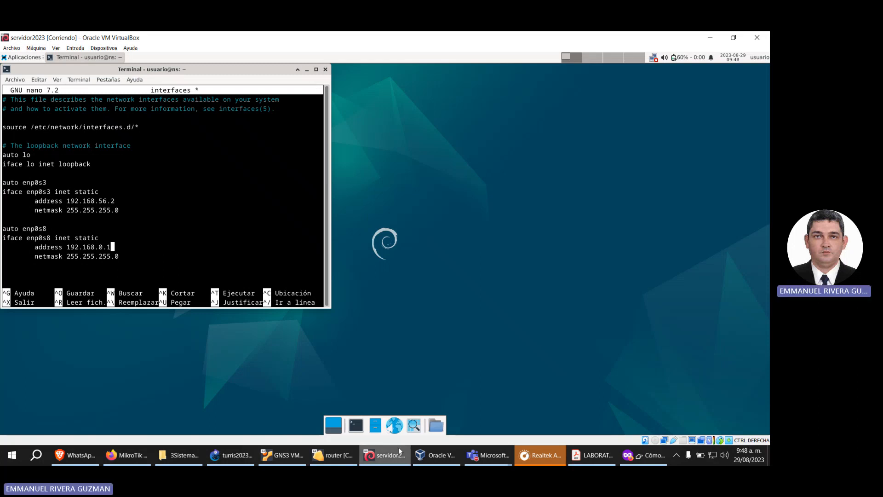
Step: Switch to GNS3, go over PC1 to PC4 connected to Switch1, and return to the server's virtual machine
left_click(229, 455)
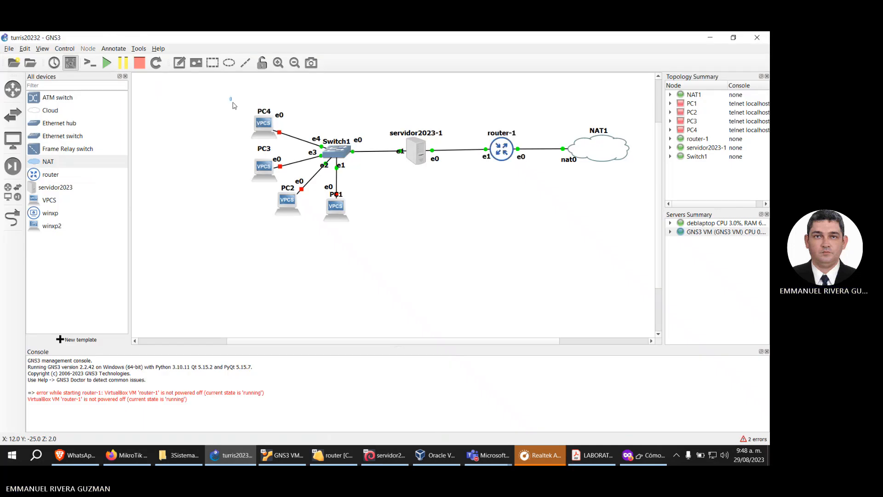
left_click_drag(229, 96, 372, 252)
left_click(375, 218)
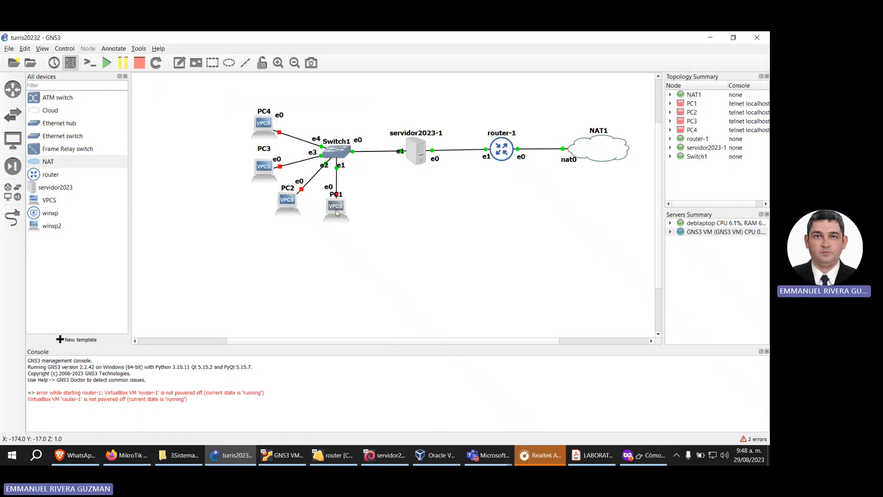
mouse_move(344, 216)
left_mouse_down()
mouse_move(351, 216)
mouse_move(341, 217)
left_mouse_up()
left_click_drag(281, 202, 280, 204)
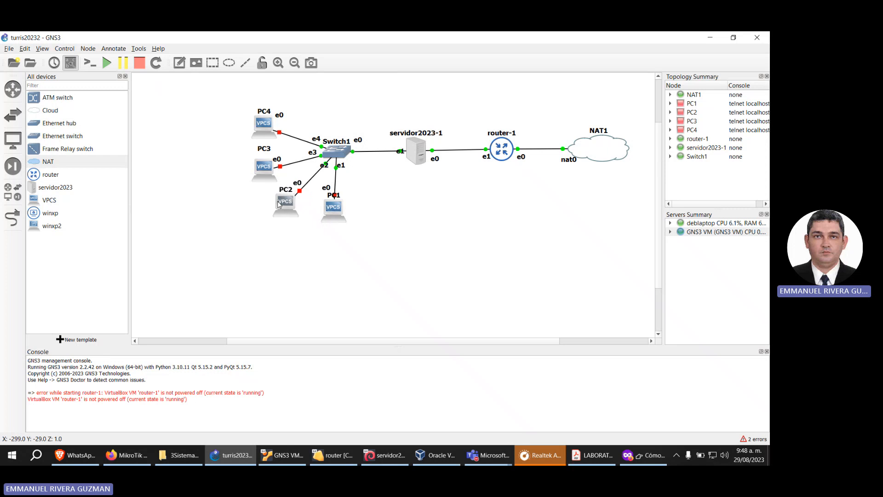
left_click_drag(266, 167, 265, 160)
left_click_drag(264, 124, 265, 118)
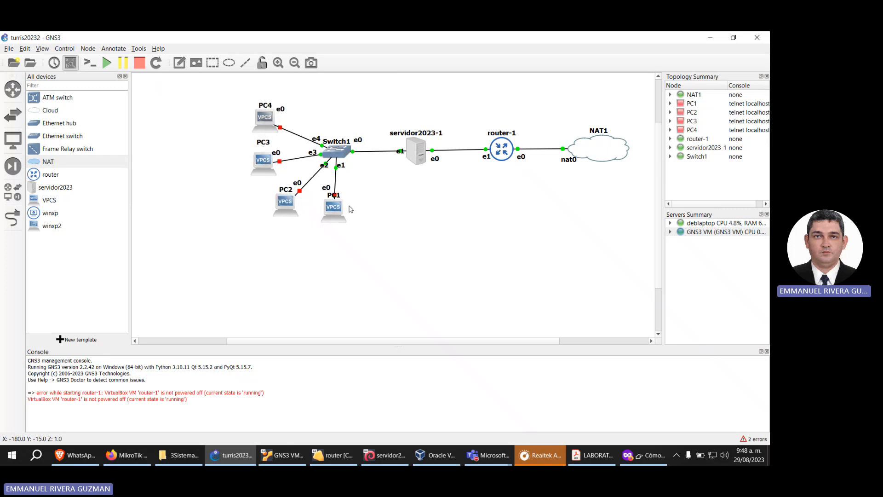
left_click_drag(338, 208, 340, 208)
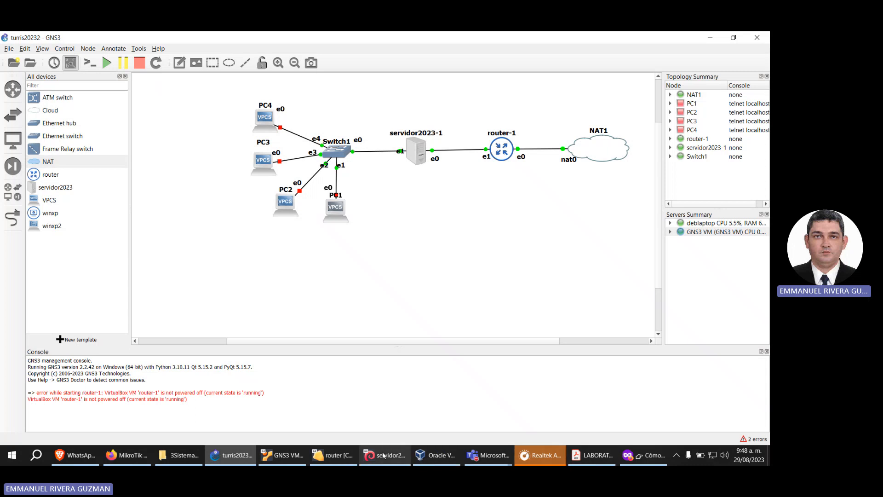
left_click(229, 413)
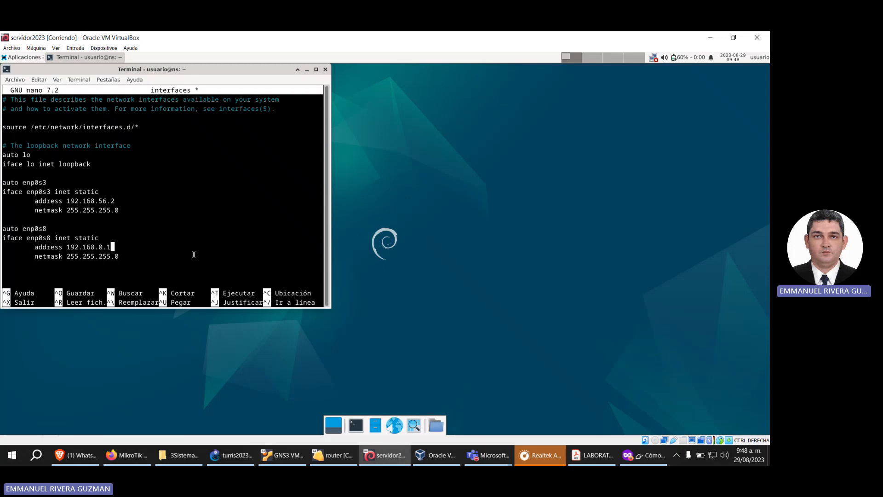
Step: Save the interfaces file under the same name and exit nano
key("ctrl+x")
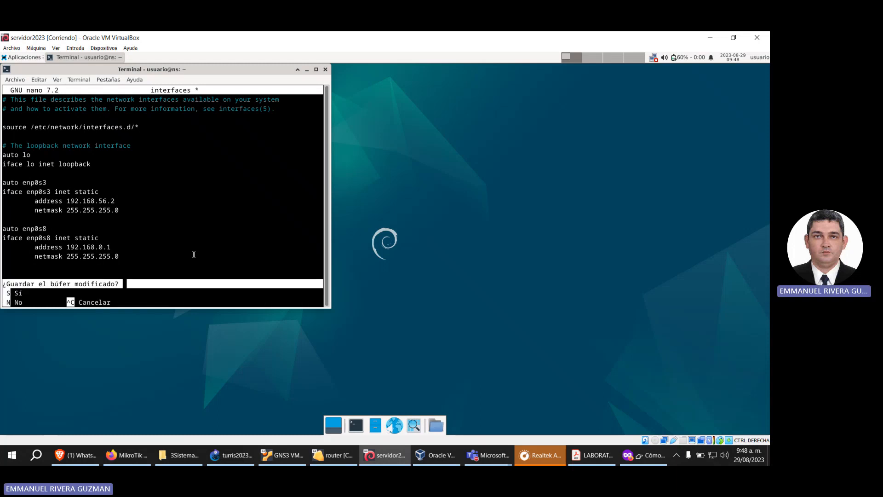
key("s")
key("Return")
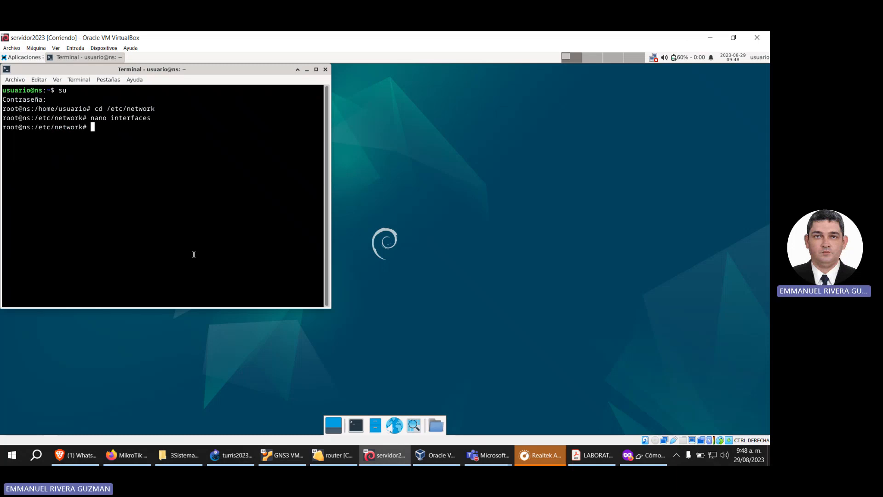
Step: Go up to /etc and change into the NetworkManager directory
type("cd ..")
key("Return")
type("cd Netw")
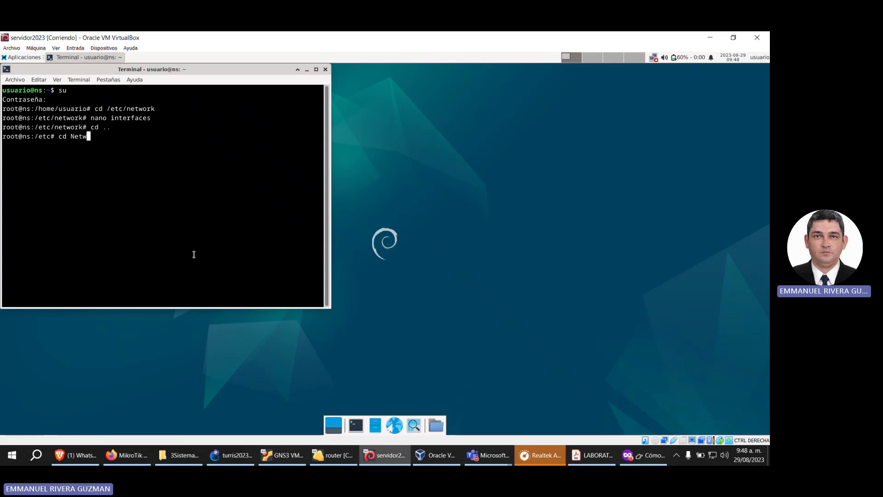
key("Tab")
key("Return")
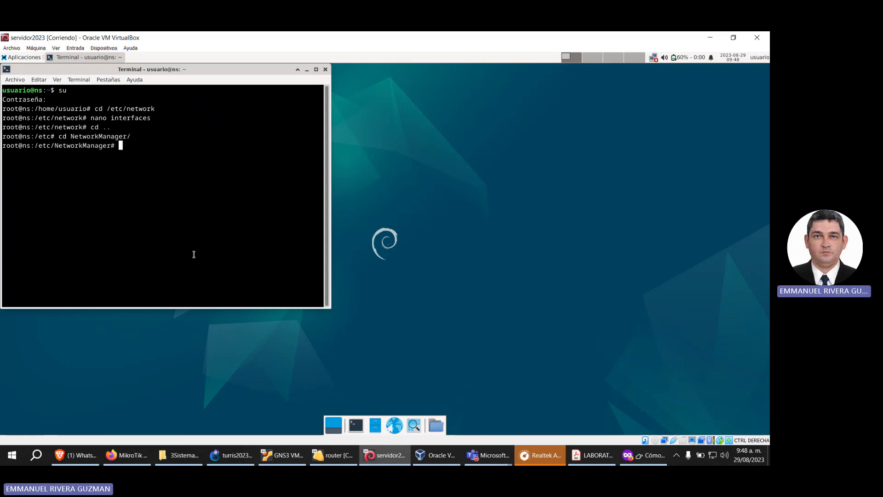
Step: Open NetworkManager.conf in nano
type("nano Ne")
type("w")
type("w")
key("Tab")
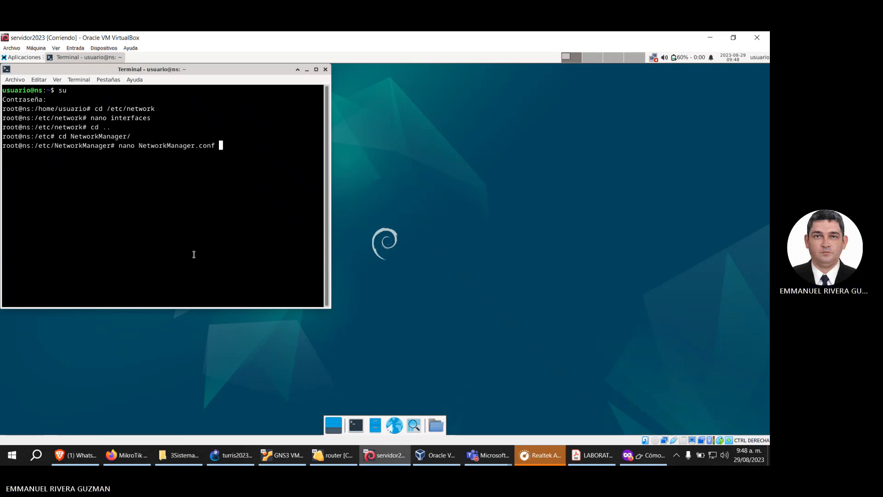
key("Return")
Step: Set managed to true under [ifupdown] in NetworkManager.conf, then save the file under the same name and exit nano
key("Down")
key("Down")
key("Down")
key("Down")
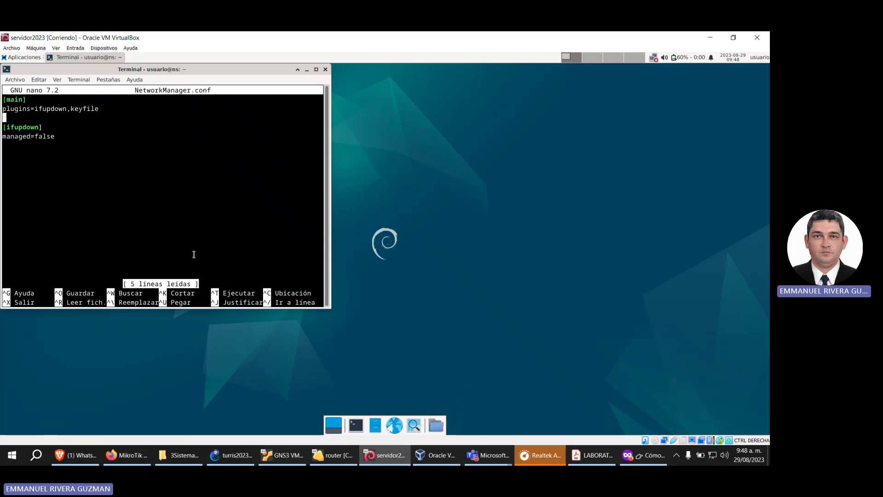
key("Right")
key("Right")
key("Right")
key("Right")
key("Right")
key("Right")
key("Right")
key("Right")
key("Right")
key("Right")
key("Right")
key("Right")
key("Right")
key("BackSpace")
key("BackSpace")
key("BackSpace")
key("BackSpace")
key("BackSpace")
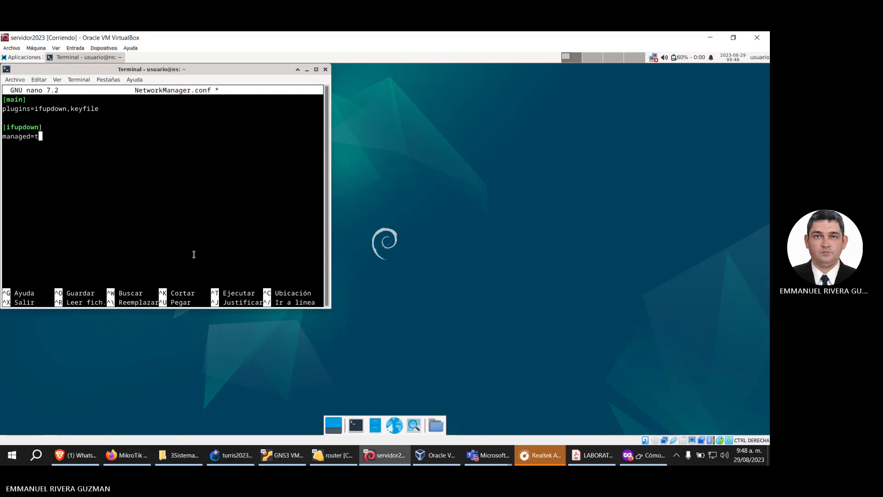
type("true")
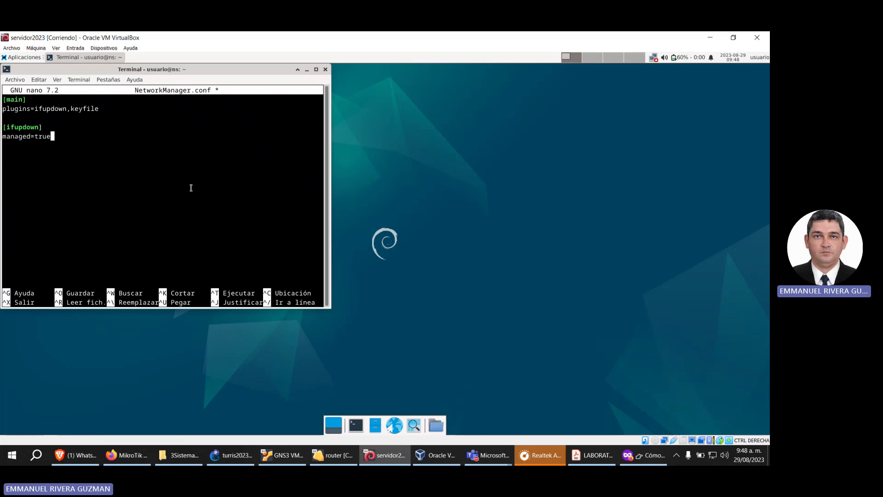
key("ctrl+x")
key("s")
key("Return")
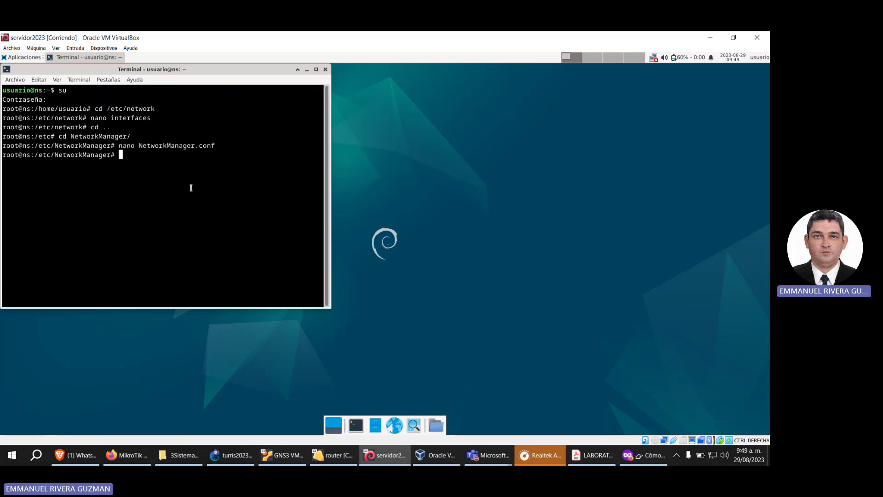
Step: Stop NetworkManager.service with systemctl
type("/")
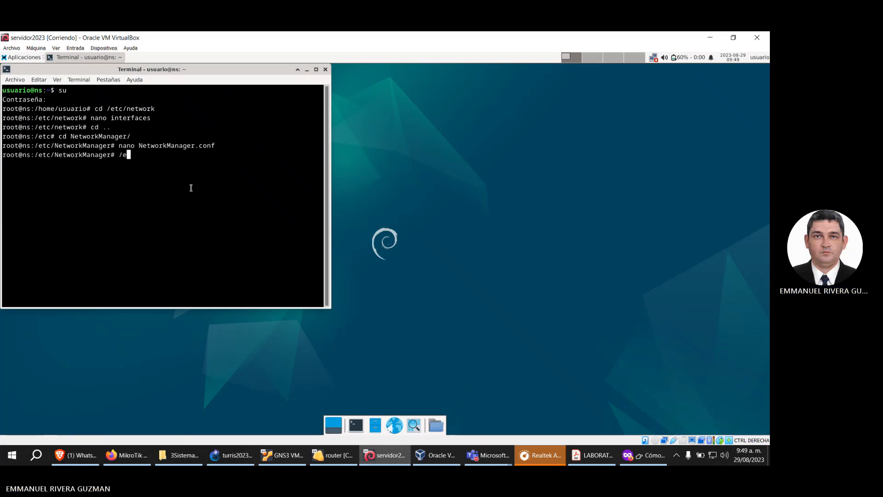
key("BackSpace")
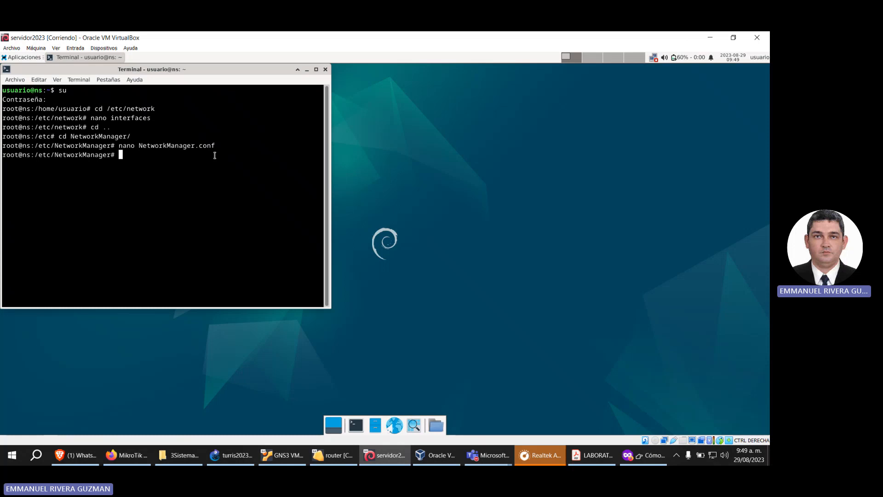
left_click_drag(199, 145, 159, 145)
left_click(181, 173)
type("systemctl stop NetworkManage")
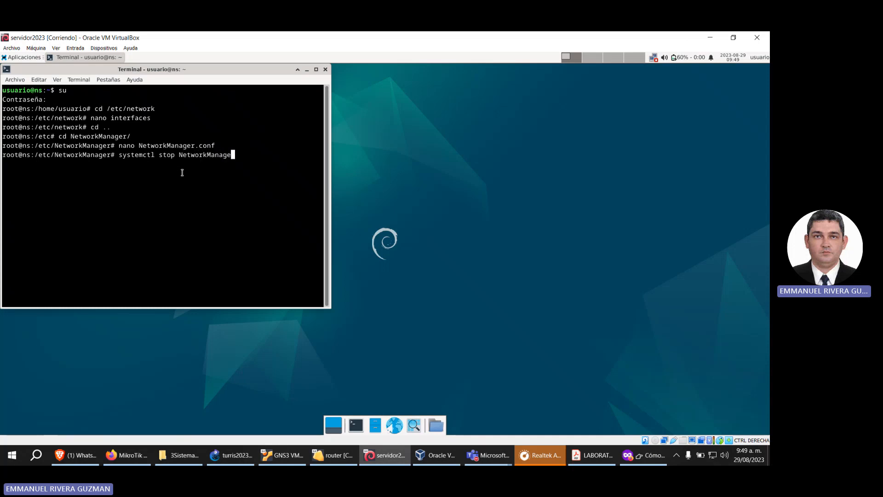
type("r.service")
key("Return")
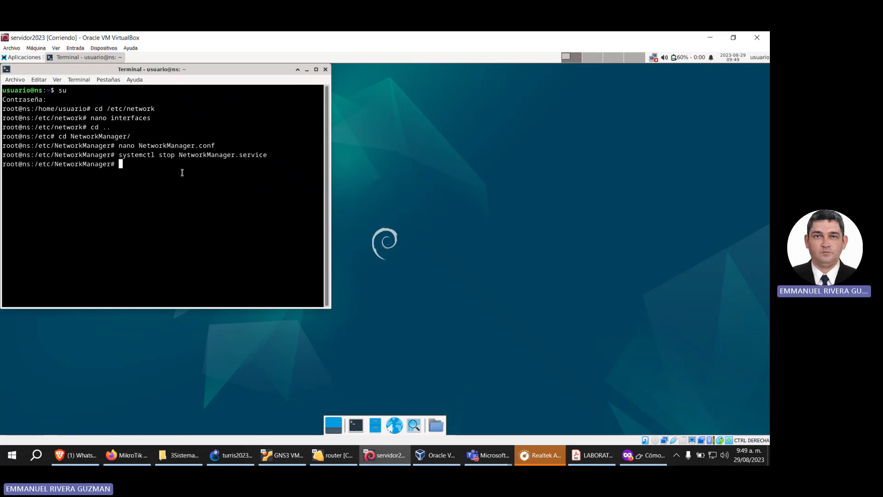
Step: Restart the networking service by running /etc/init.d/networking restart
key("Up")
key("Down")
type("/etc/")
type("init.d/networking restart")
key("Return")
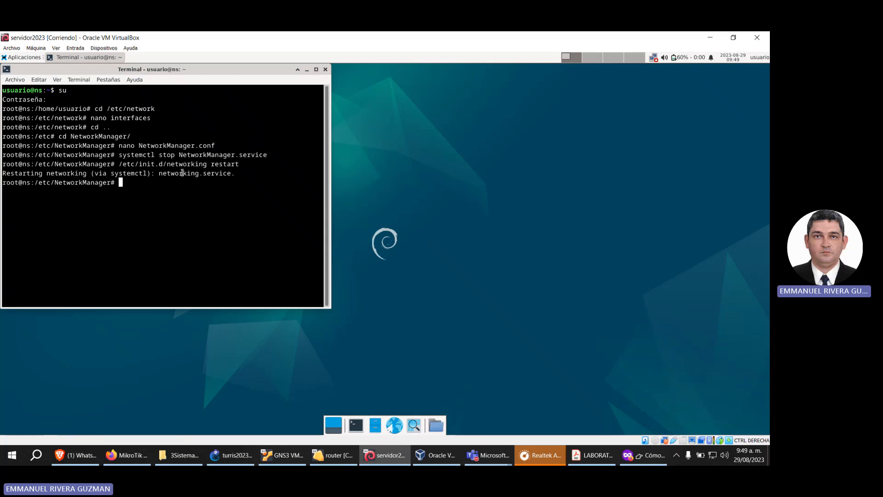
Step: List the server's IP addresses with ip address and check those of enp0s3 and enp0s8
type("ip address")
key("Return")
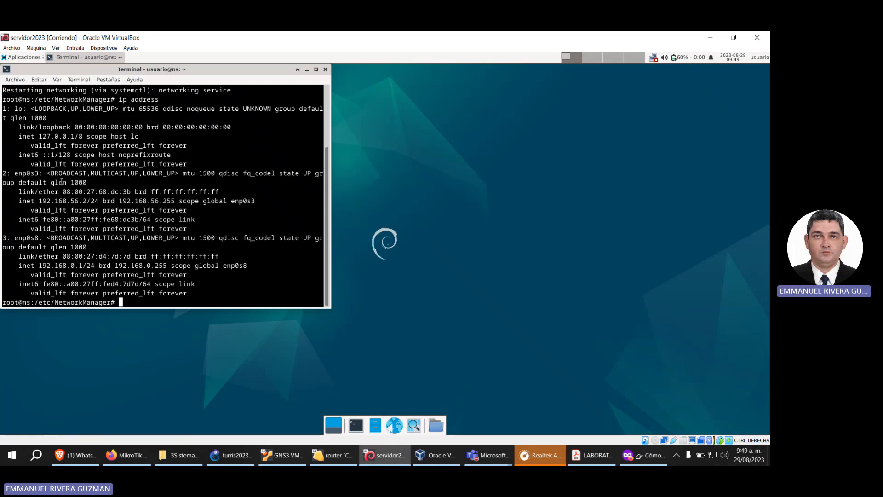
left_click_drag(39, 200, 99, 200)
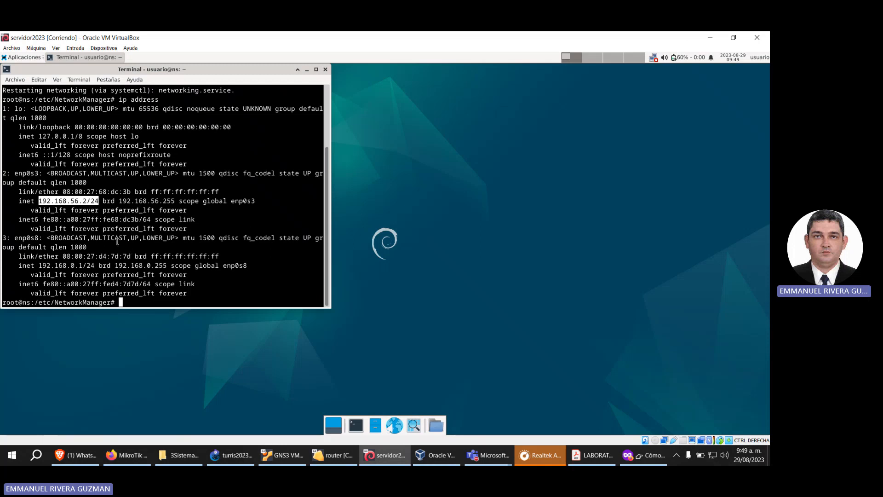
left_click(41, 264)
left_click_drag(41, 265, 95, 266)
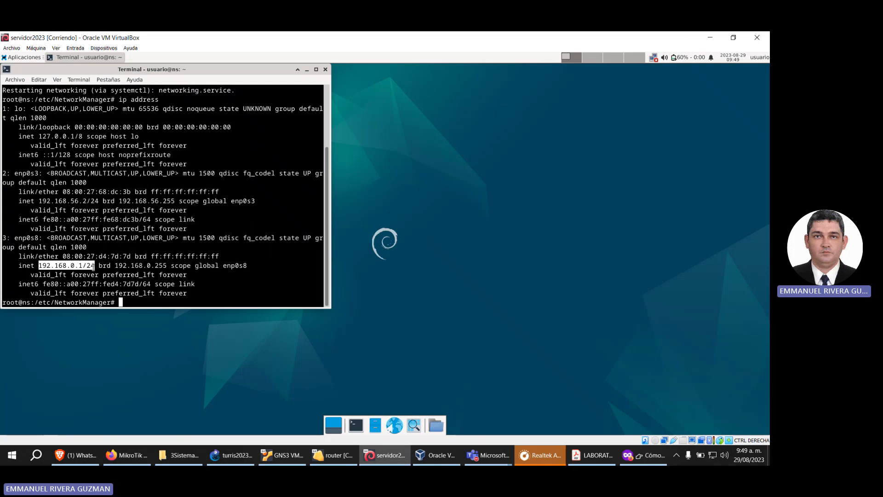
left_click(185, 249)
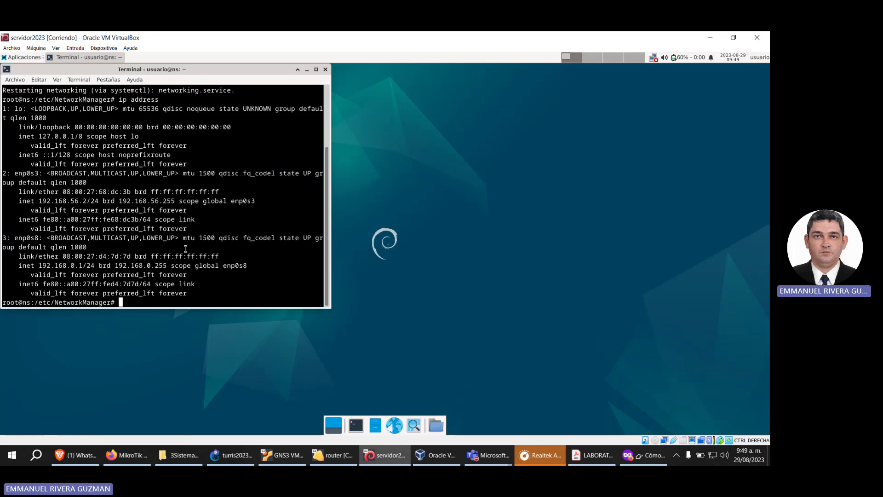
Step: Try to start NetworkManager.service with systemctl
type("systemctl")
type("Netw")
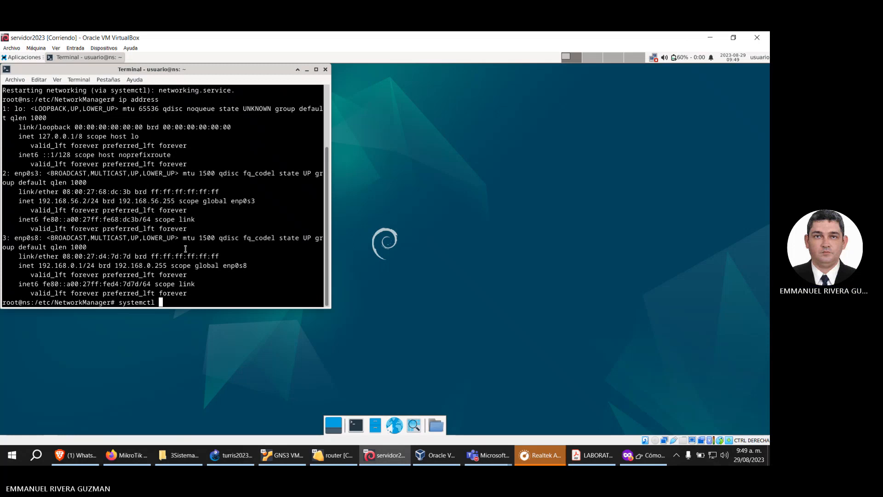
type("orkManage")
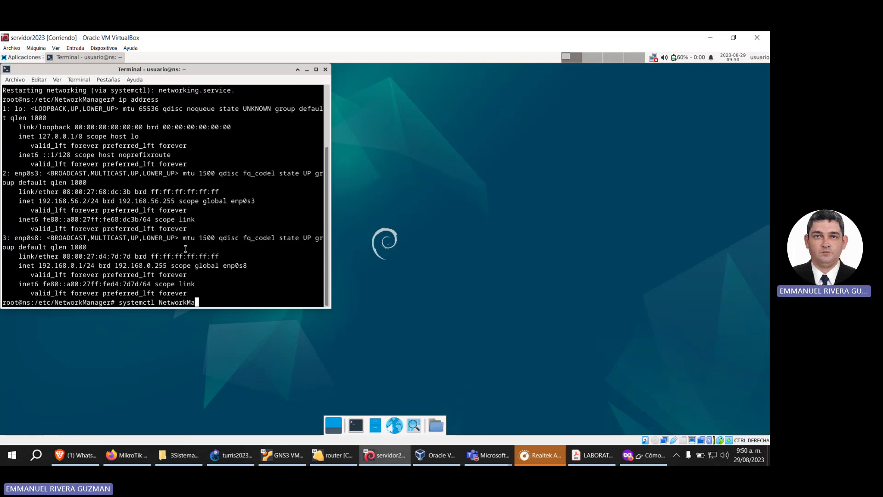
type("r")
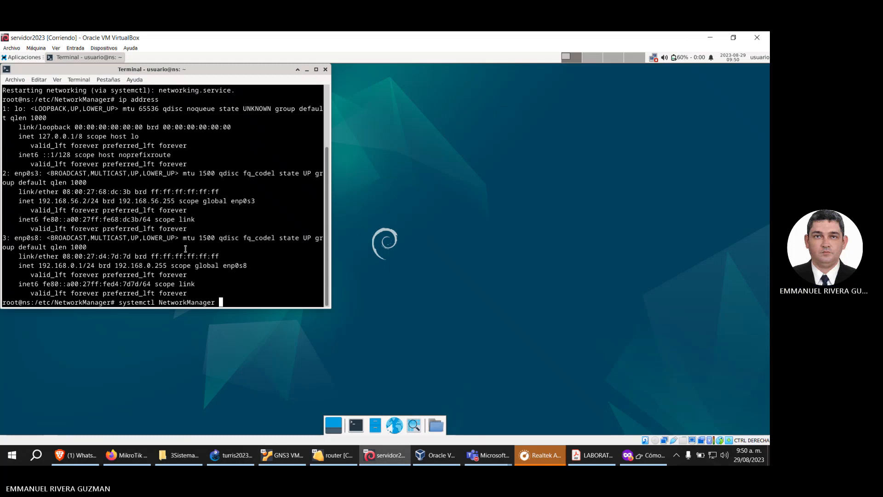
key("BackSpace")
key("BackSpace")
key("BackSpace")
key("BackSpace")
key("BackSpace")
key("BackSpace")
key("BackSpace")
key("BackSpace")
key("BackSpace")
key("BackSpace")
key("BackSpace")
key("BackSpace")
key("BackSpace")
key("BackSpace")
type("st")
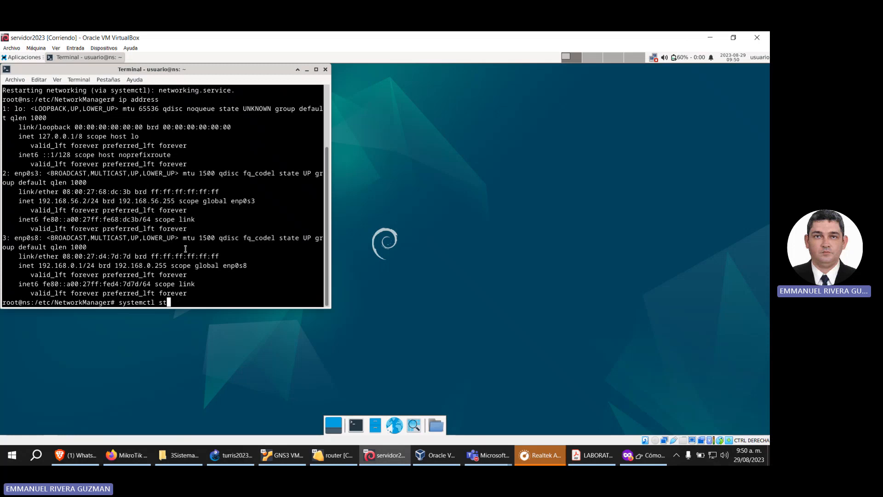
type("art Network")
key("Return")
type("anager")
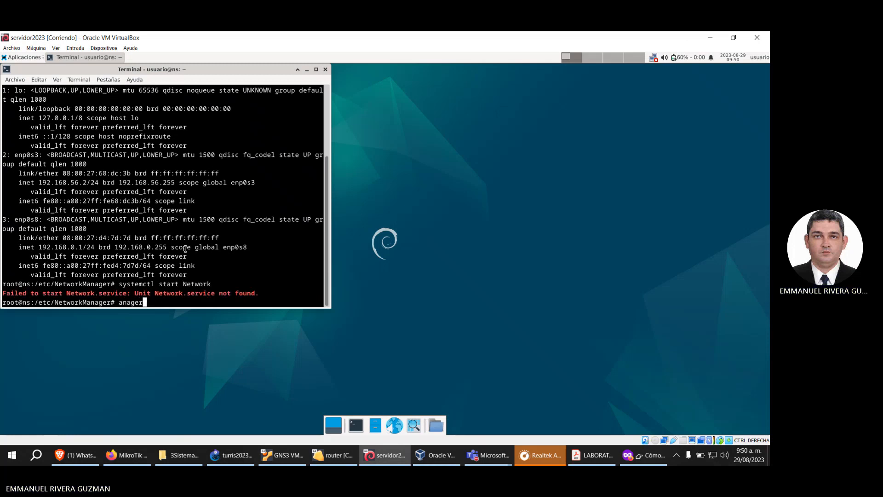
key("Up")
type("Manager")
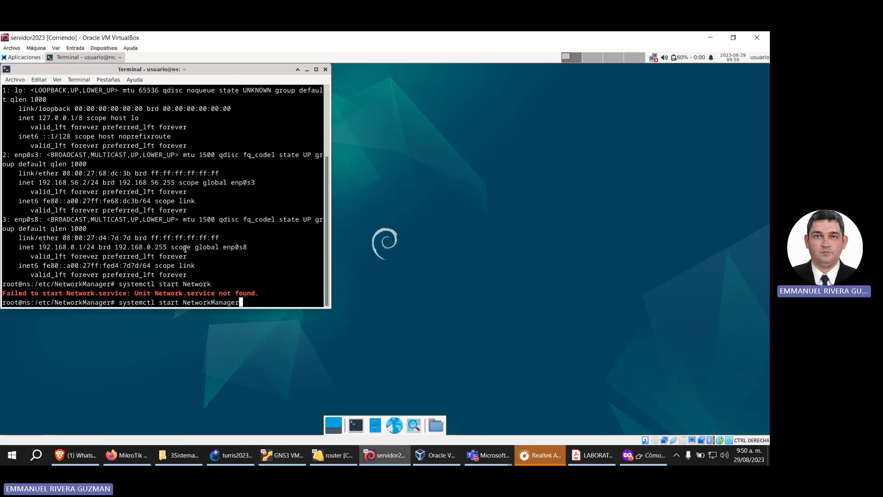
type(".service")
key("Return")
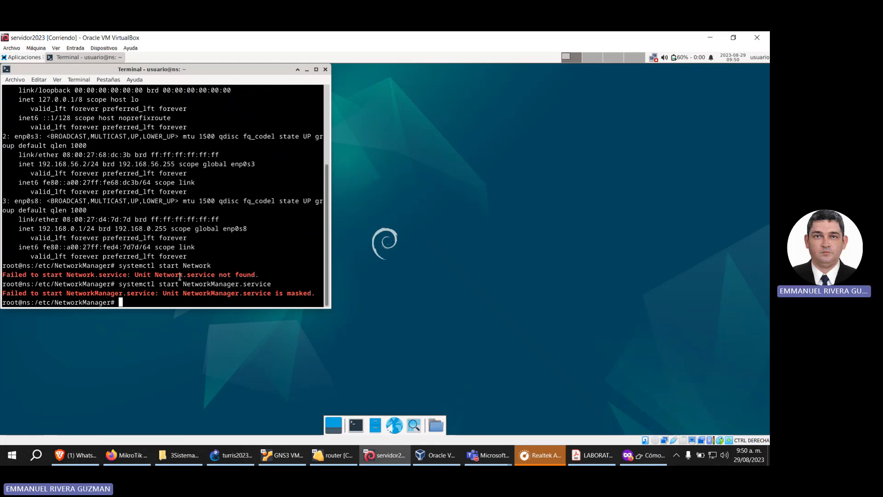
Step: Switch to GNS3, shrink its window and hide the device list to review the link between servidor2023-1 and router-1
left_click(234, 456)
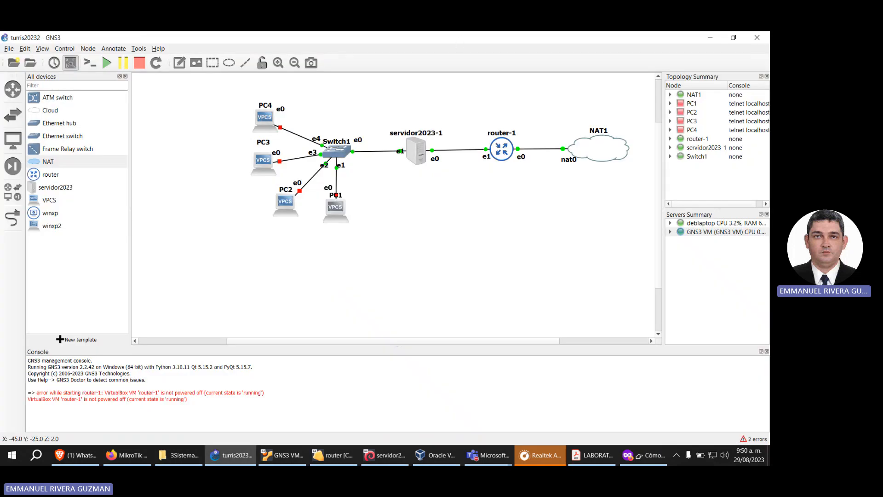
left_click_drag(455, 39, 443, 148)
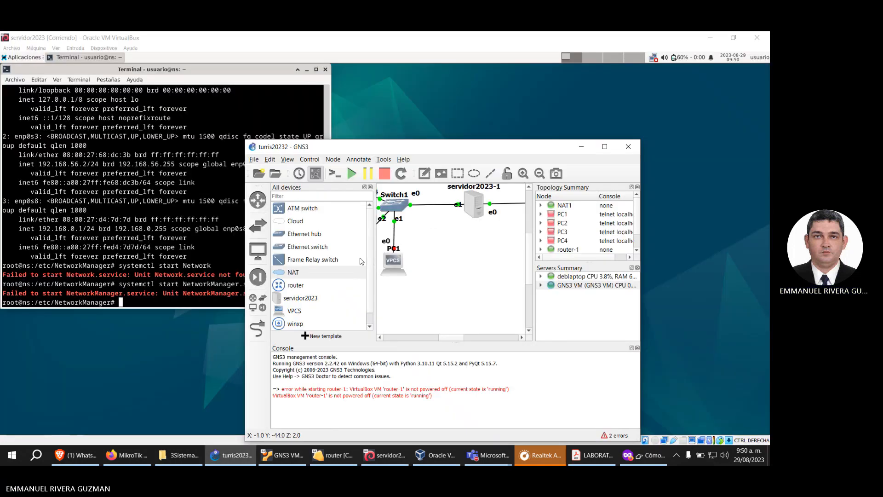
left_click(370, 187)
scroll(448, 285, "down", 2)
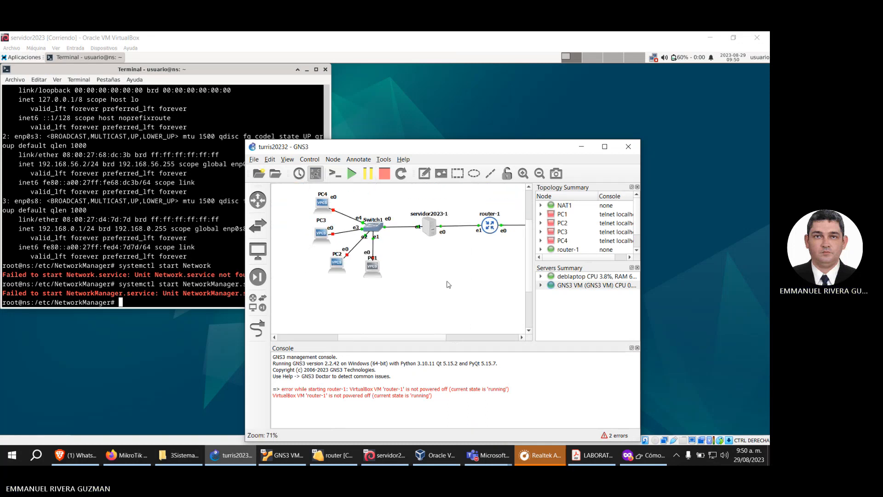
left_click_drag(420, 338, 436, 338)
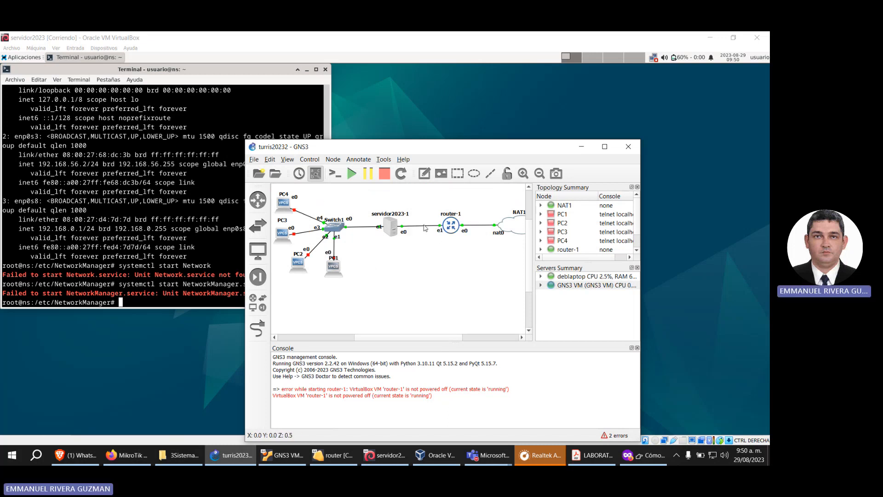
Step: Return to the server's terminal, ping the router's LAN address 192.168.56.1 and stop the ping after a few replies
left_click(83, 212)
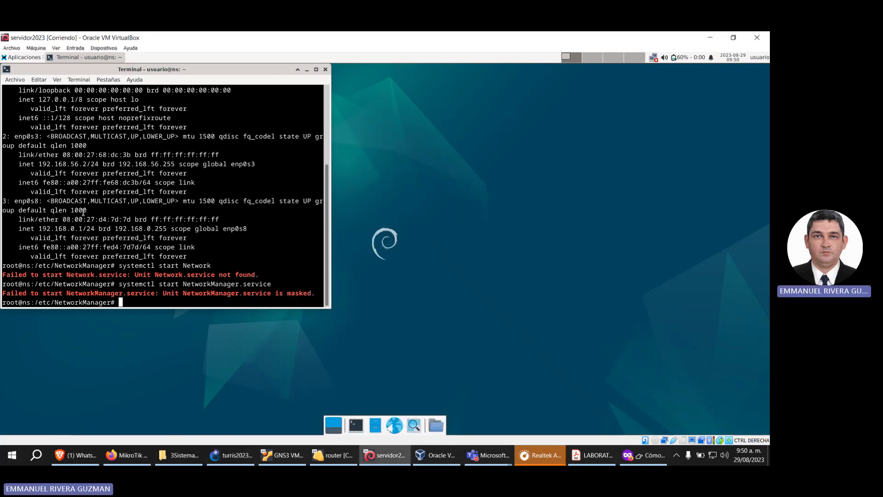
type("ping 192.168.56.1")
key("Return")
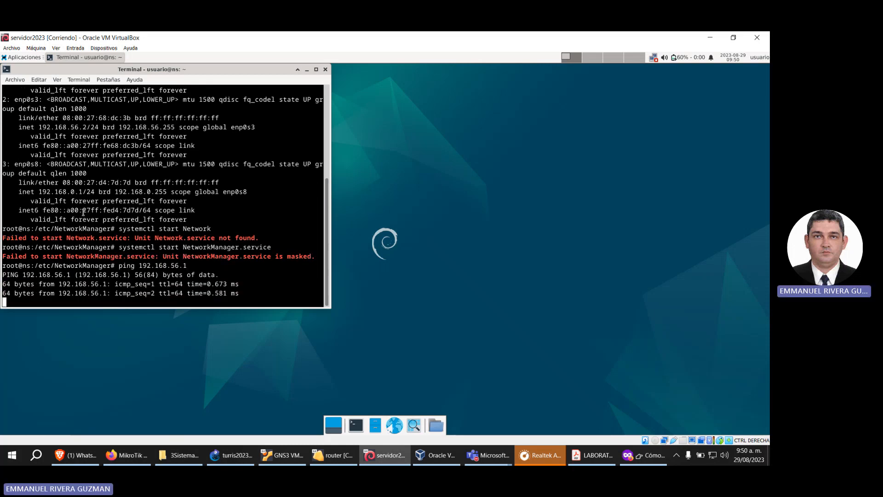
key("ctrl+c")
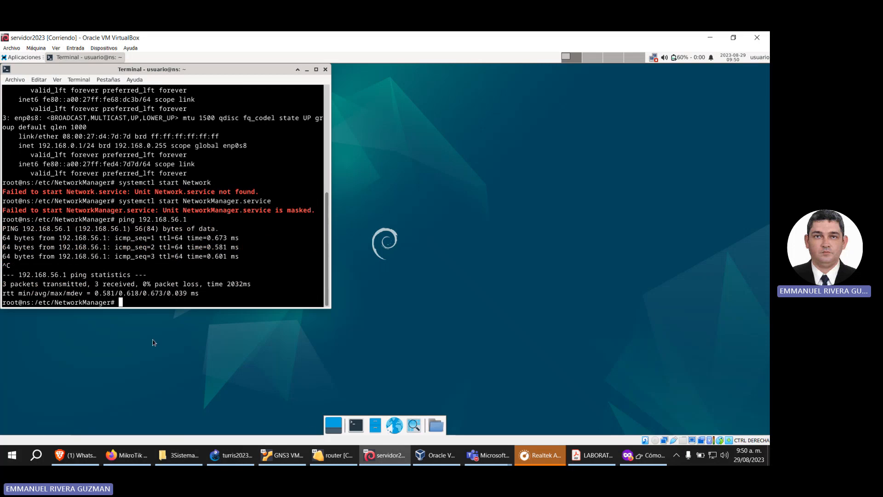
Step: Look up the INET interface address in the router's virtual machine and ping 192.168.122.12 from the server's terminal
left_click(334, 455)
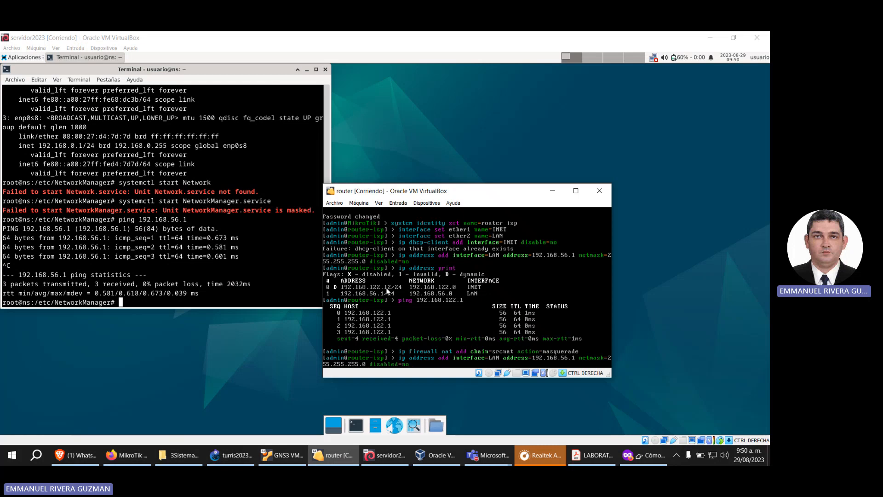
left_click(235, 202)
type("ping")
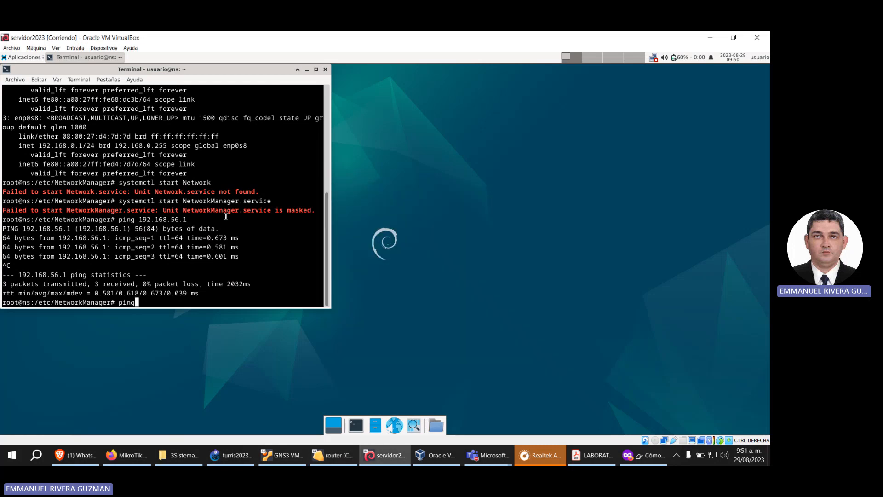
type(" 192.168.122.12")
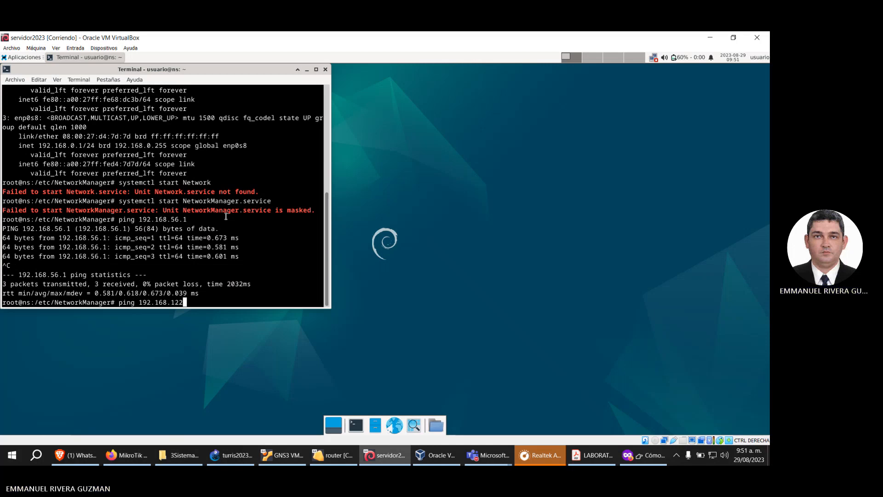
key("Return")
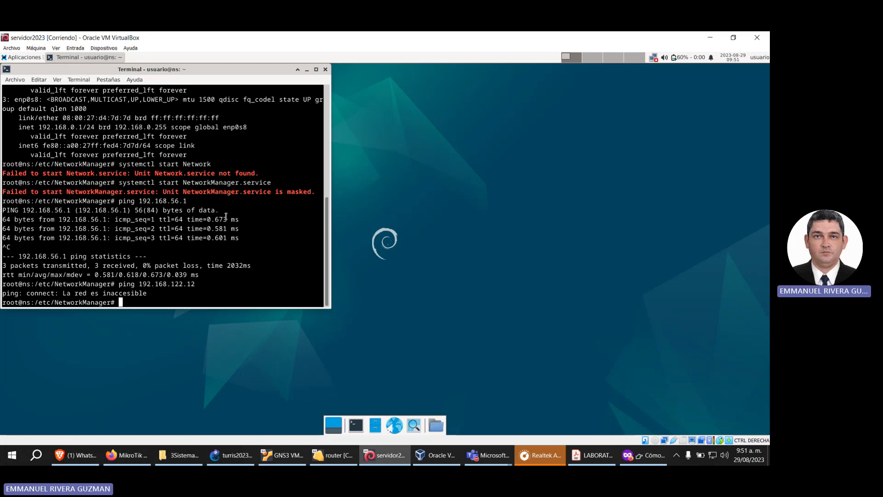
Step: Change to the /etc/network directory and open the interfaces file in nano
type("cd ..")
key("Return")
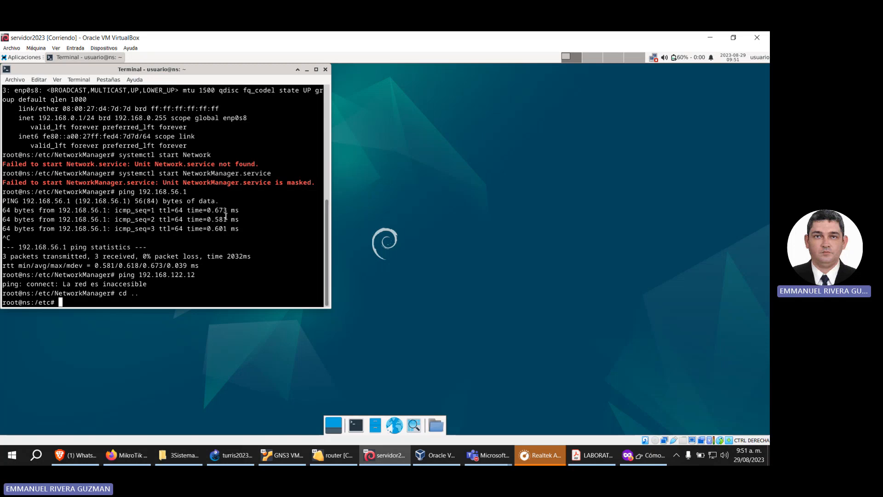
type("cd network")
key("Return")
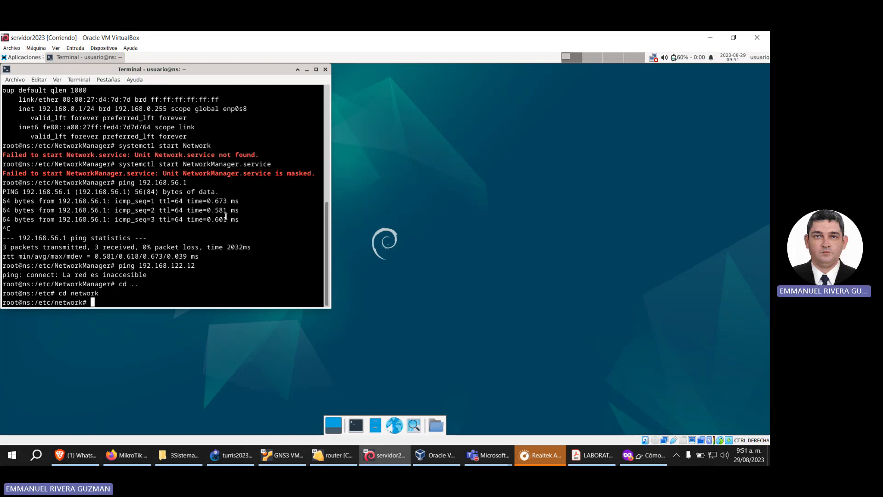
type("nano interfaces")
key("Return")
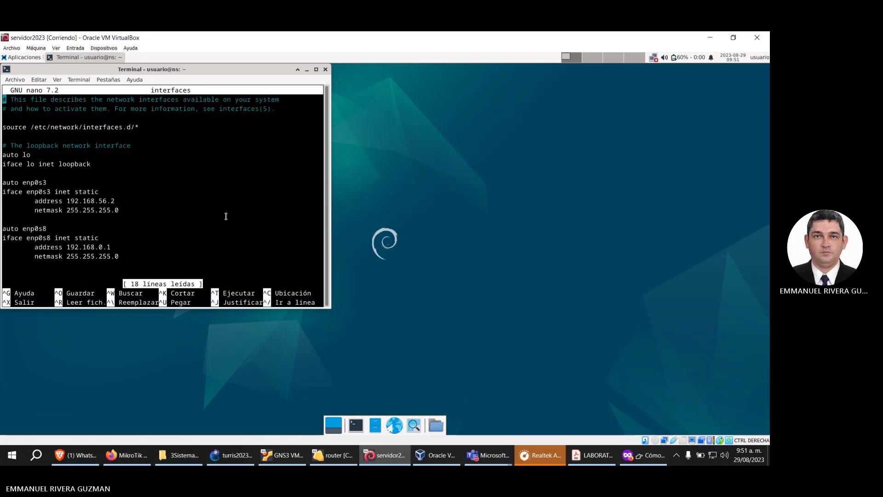
Step: Add the gateway 192.168.56.1 to the enp0s3 section of the interfaces file, save it and exit nano
key("Down")
key("Down")
key("Down")
key("Down")
key("Down")
key("Down")
key("Down")
key("Down")
key("Down")
key("Down")
key("Down")
key("Down")
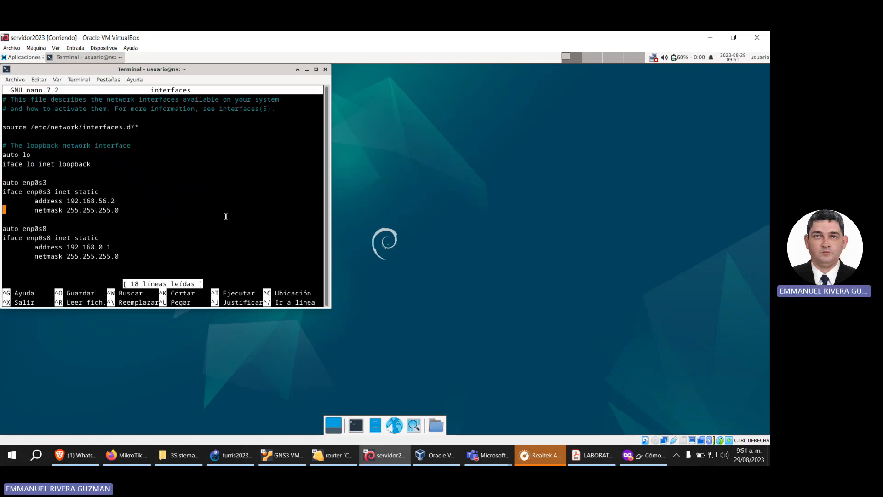
key("End")
key("Return")
key("Tab")
type("ga")
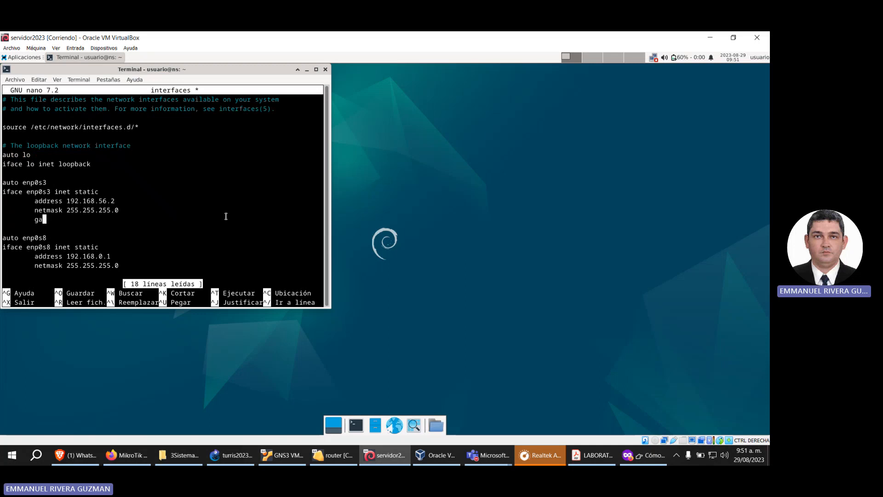
type("teway ")
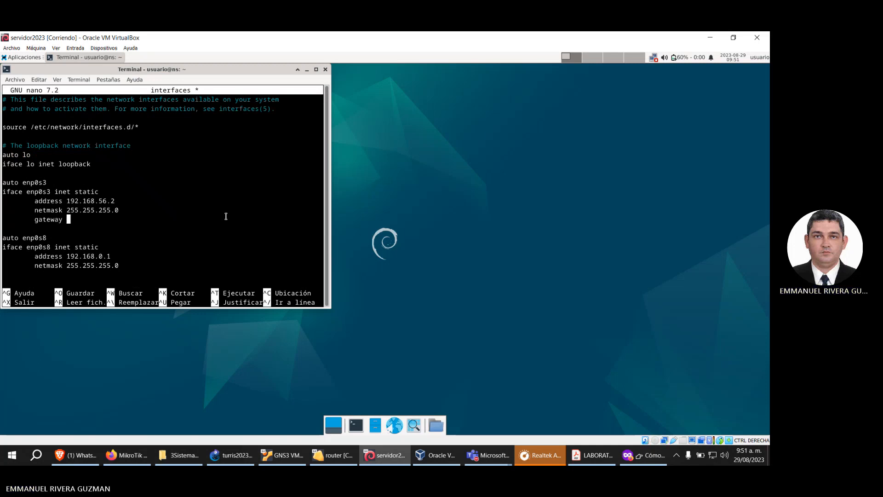
type("192.168.")
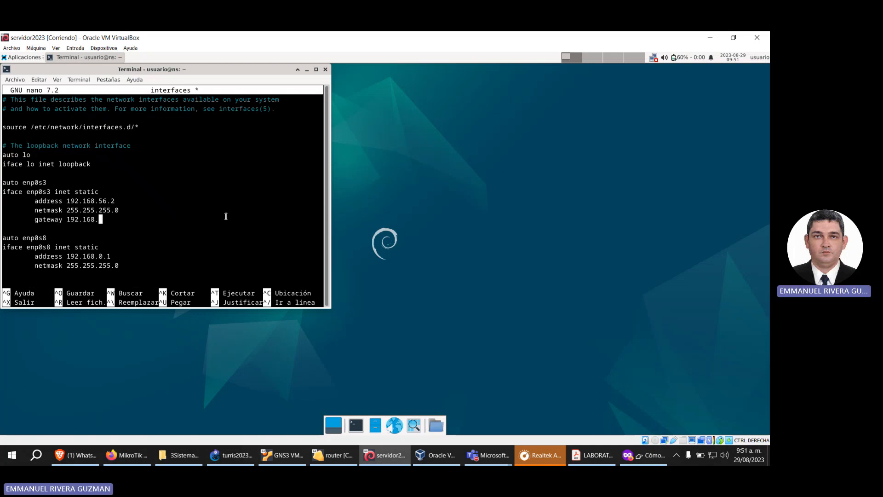
type("56.1")
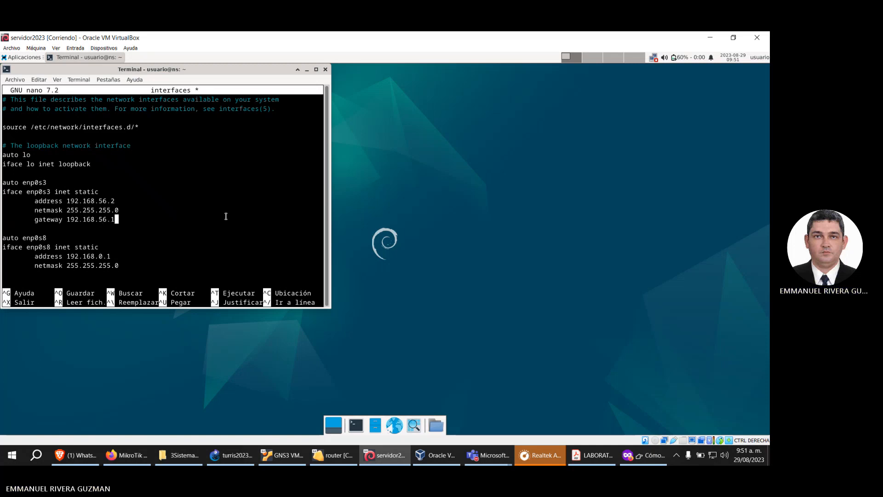
key("ctrl+x")
key("s")
key("Return")
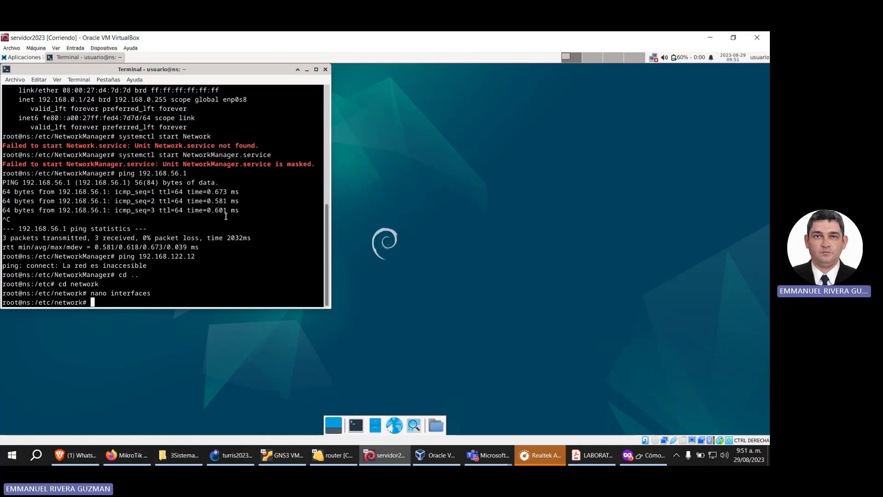
Step: Restart the server's networking service with /etc/init.d/networking restart
type("cd ..")
key("Up")
key("Up")
key("Up")
key("Up")
key("Up")
key("Up")
key("Up")
key("Up")
key("Up")
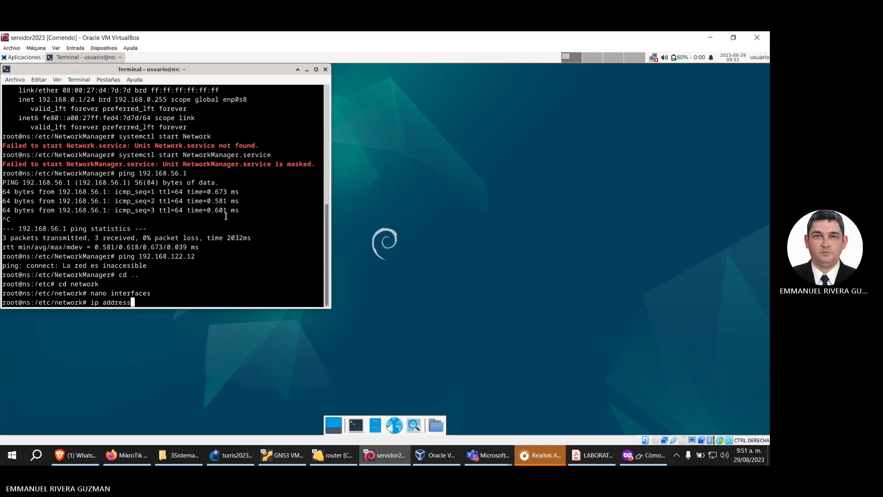
key("Return")
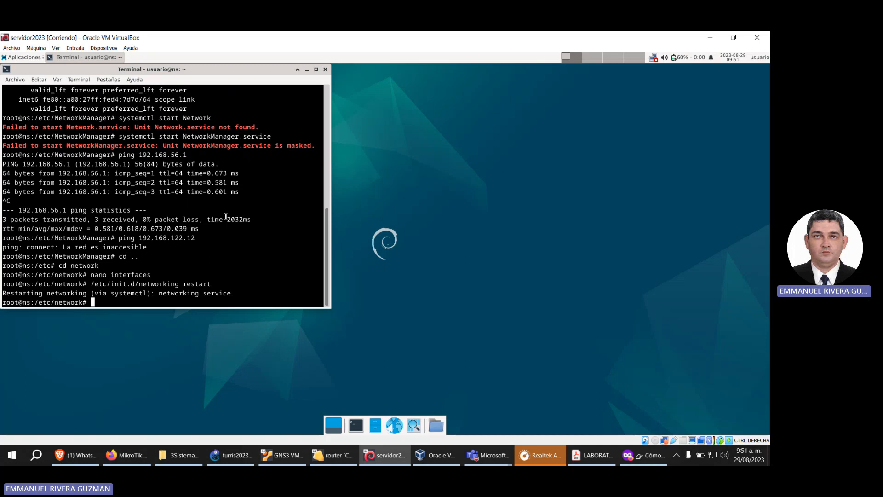
Step: Ping the router's LAN address 192.168.56.1 and stop the ping after a couple of replies
key("Up")
key("Up")
key("Up")
key("Up")
key("Up")
key("Up")
key("Up")
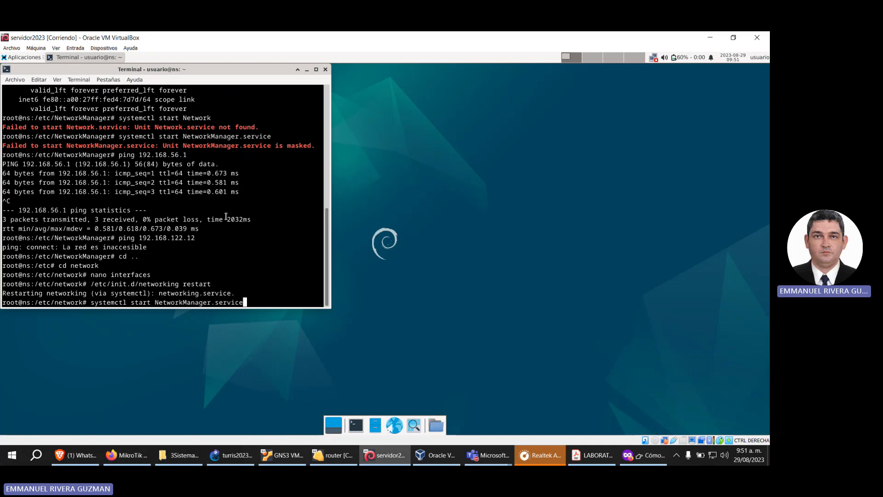
key("Down")
key("Down")
key("Down")
key("Down")
key("Down")
key("Down")
key("Down")
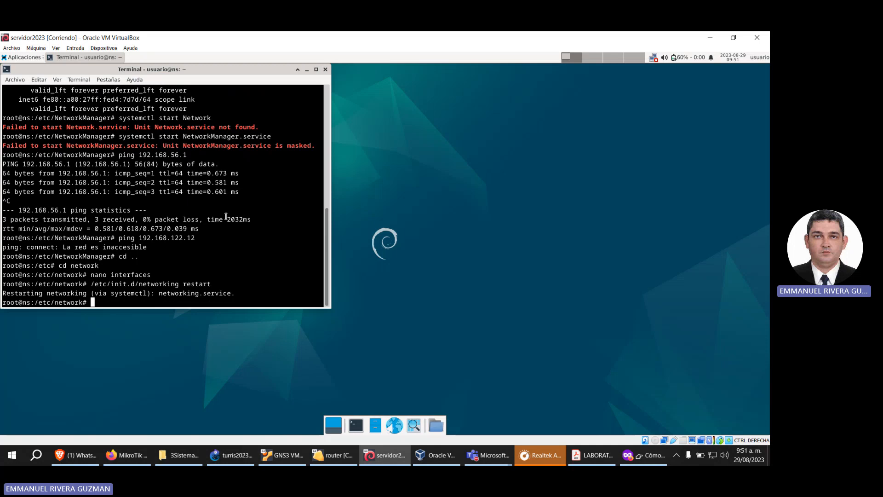
key("Up")
key("Up")
key("Up")
key("Up")
key("Up")
key("Up")
key("Return")
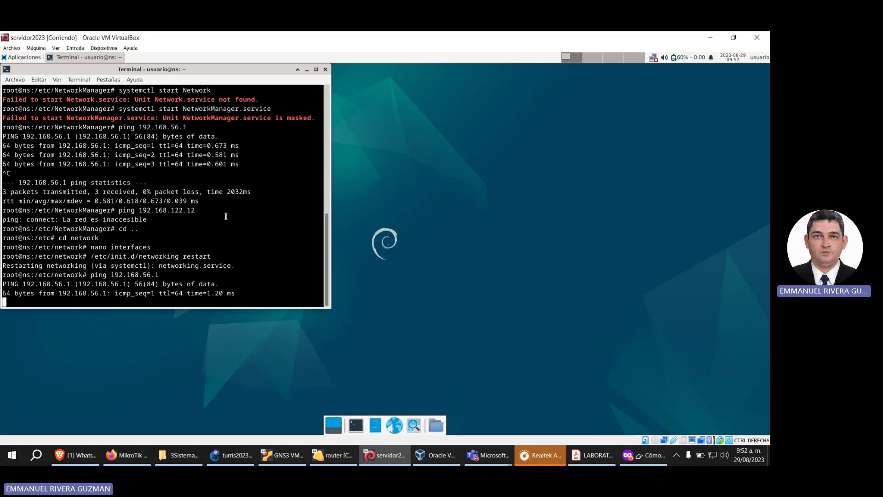
key("ctrl+c")
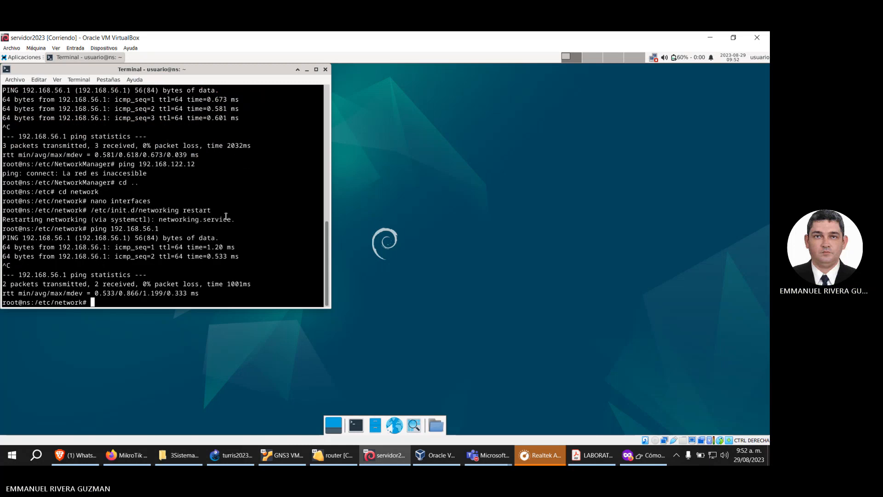
Step: Ping the router's INET address 192.168.122.12 from the server and stop it after a few replies
key("Up")
key("Left")
key("Left")
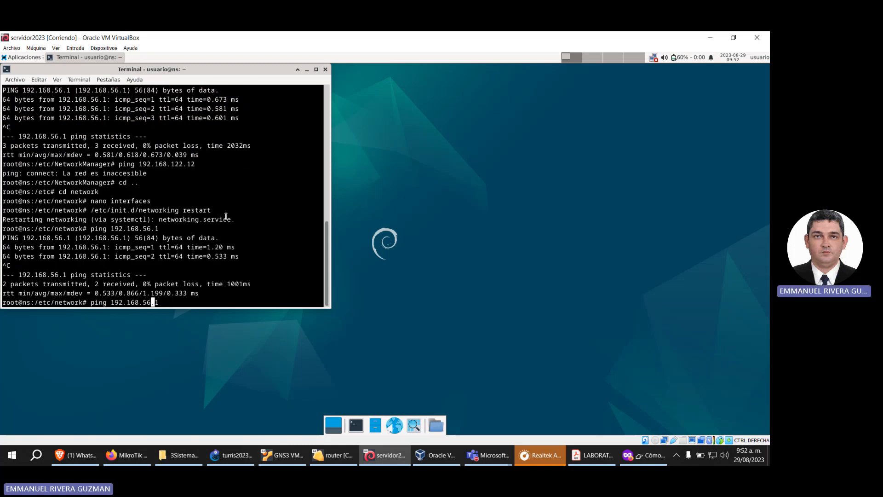
key("BackSpace")
key("BackSpace")
type("122")
key("End")
type("2")
key("Return")
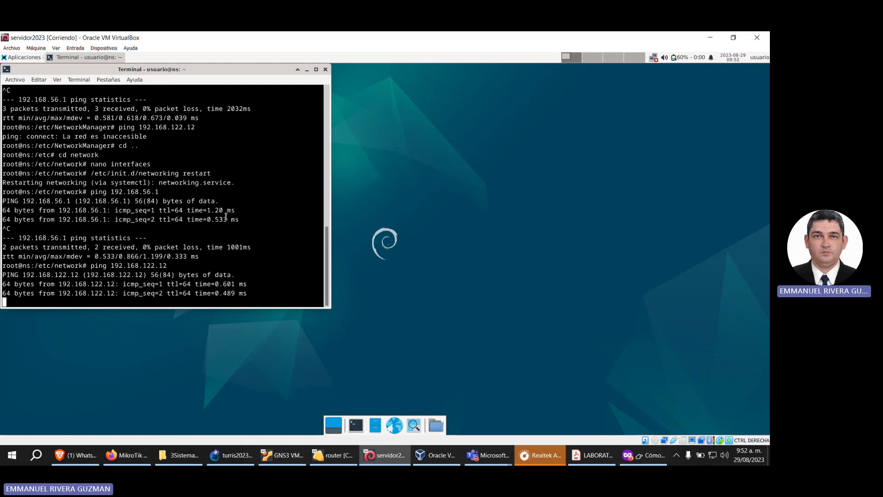
key("ctrl+c")
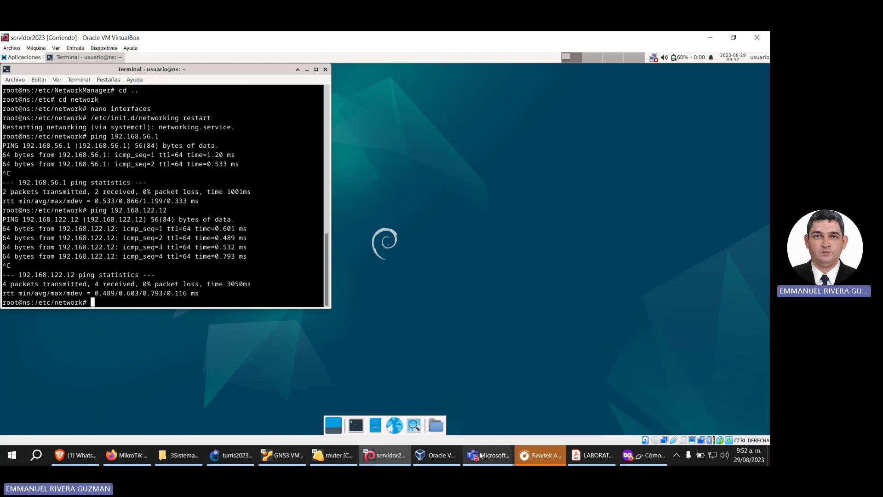
Step: Check the router's console and the GNS3 topology, return to the server's terminal and briefly ping 192.168.122.1
left_click(343, 460)
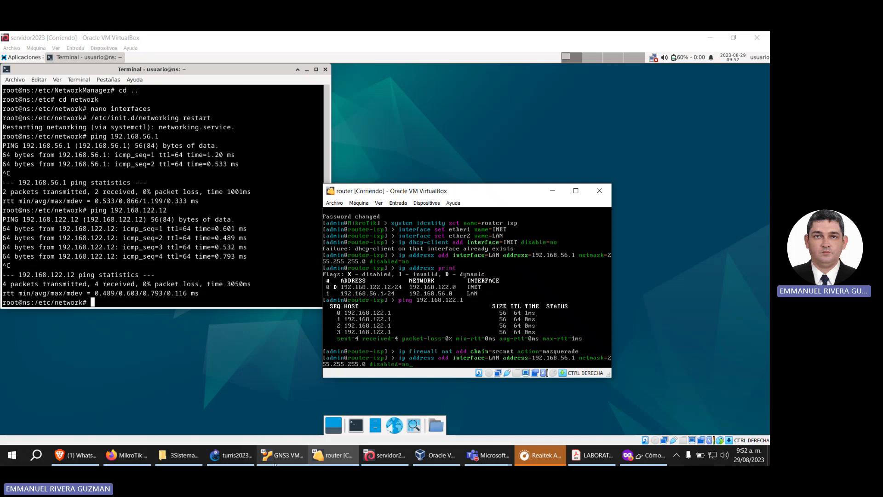
left_click(232, 455)
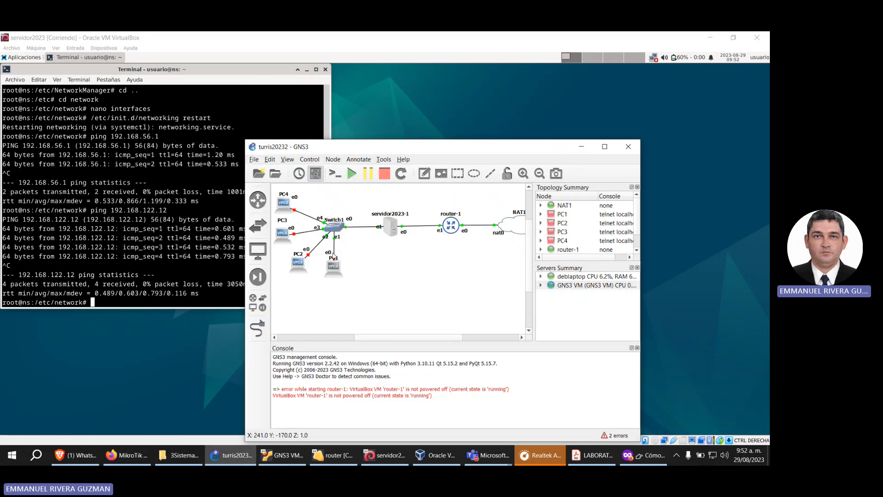
left_click(265, 62)
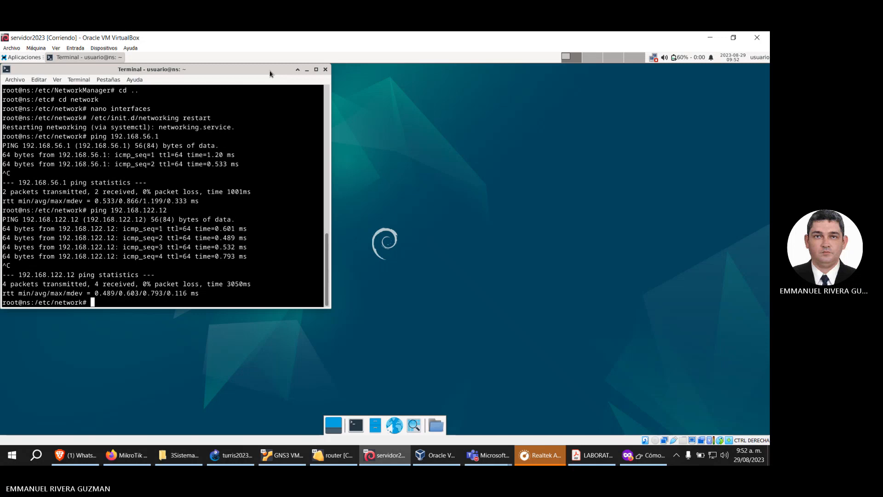
type("ping 192.168.122.1")
key("Return")
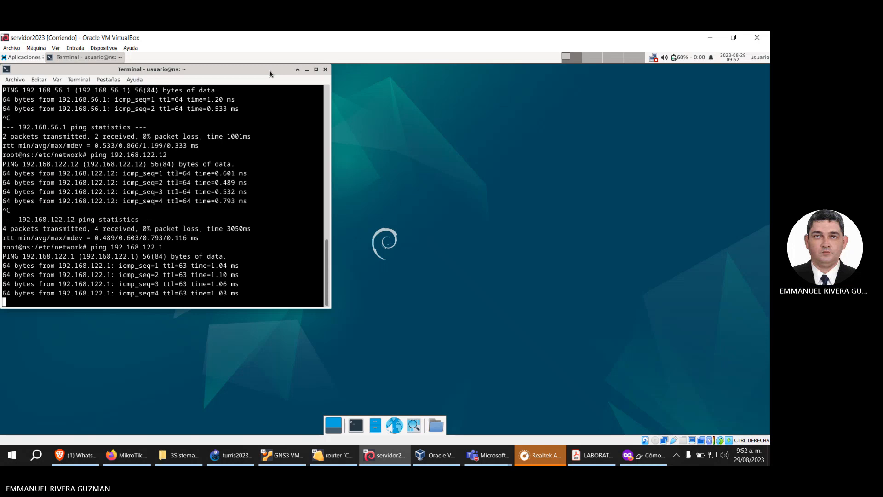
key("ctrl+c")
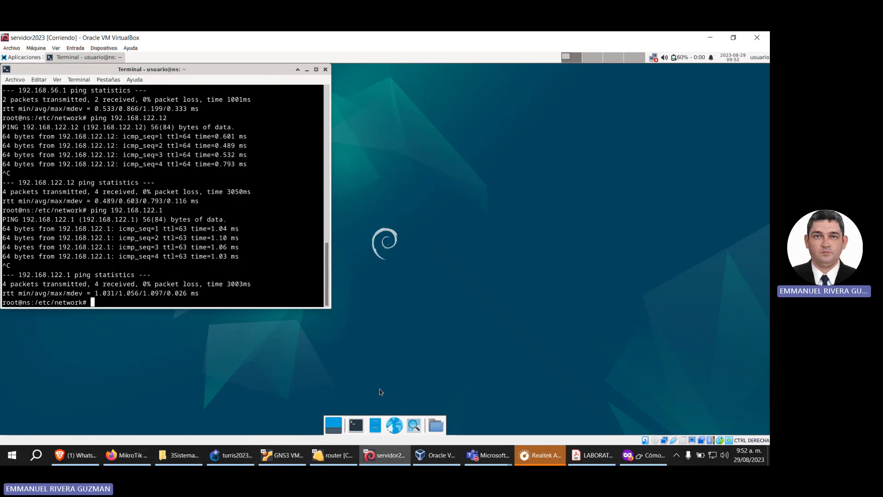
Step: Switch to GNS3 and review the path from servidor2023-1 through router-1 to NAT1
left_click(239, 449)
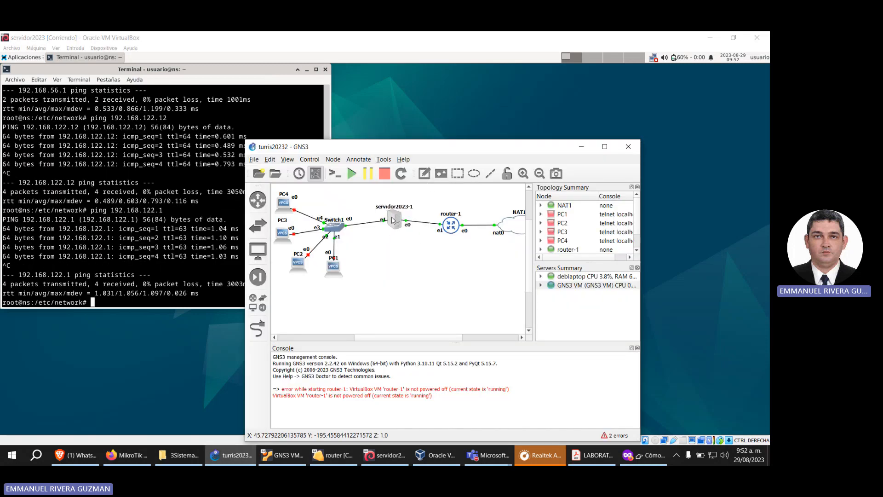
left_click_drag(453, 228, 454, 229)
left_click_drag(521, 229, 518, 230)
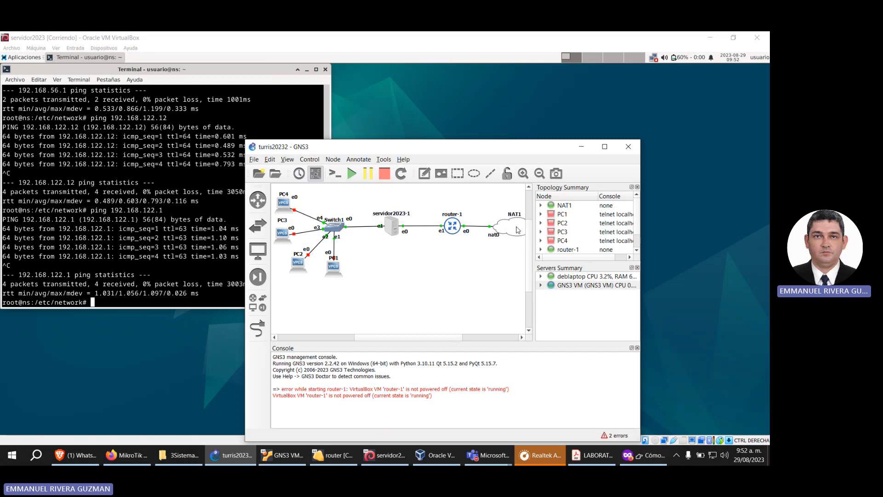
Step: Return to the server's terminal, change to the /etc directory and delete resolv.conf
left_click(273, 75)
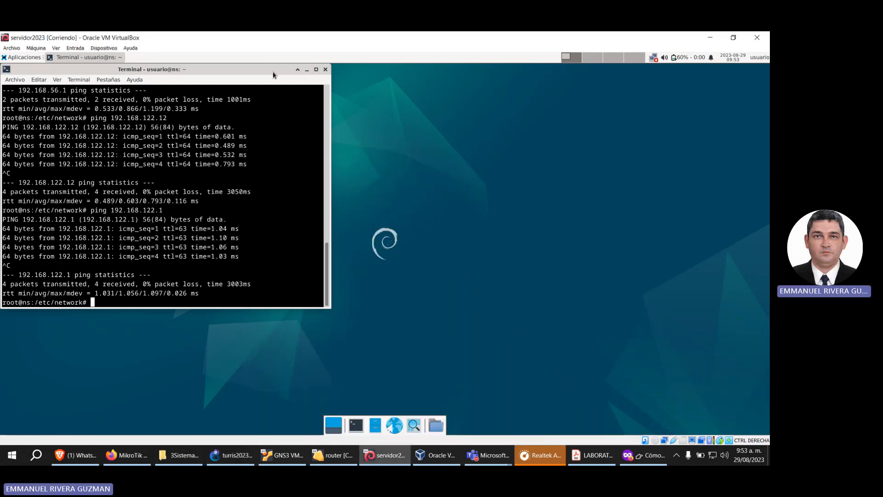
type("cd /etc")
key("Return")
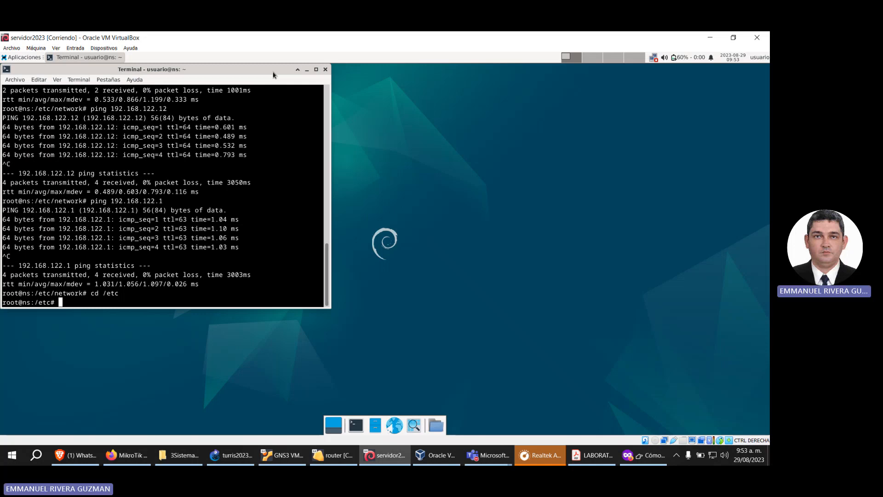
type("rm resolv.conf")
key("Return")
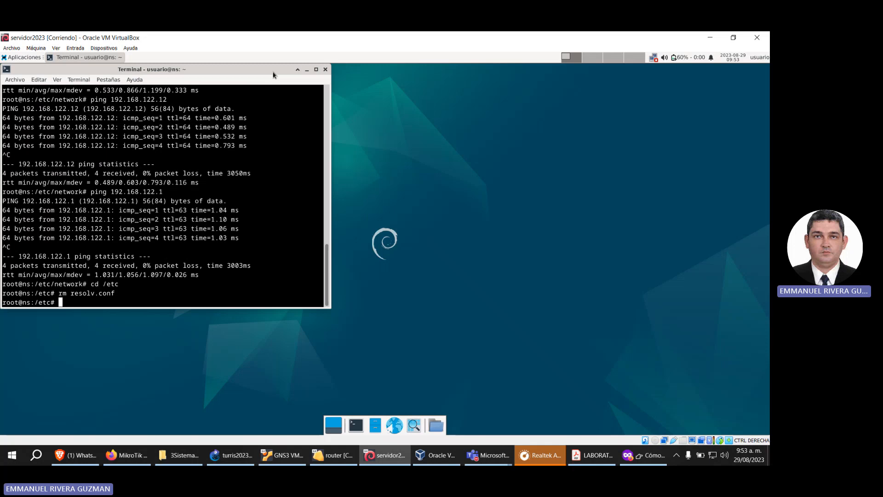
Step: Create a new resolv.conf file in nano and start its first line with nameserver
type("nano resolv.conf")
key("Return")
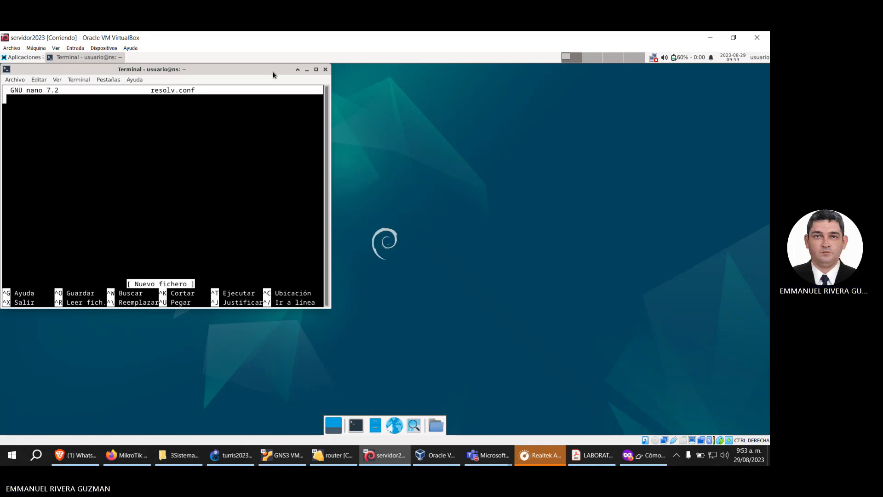
type("names")
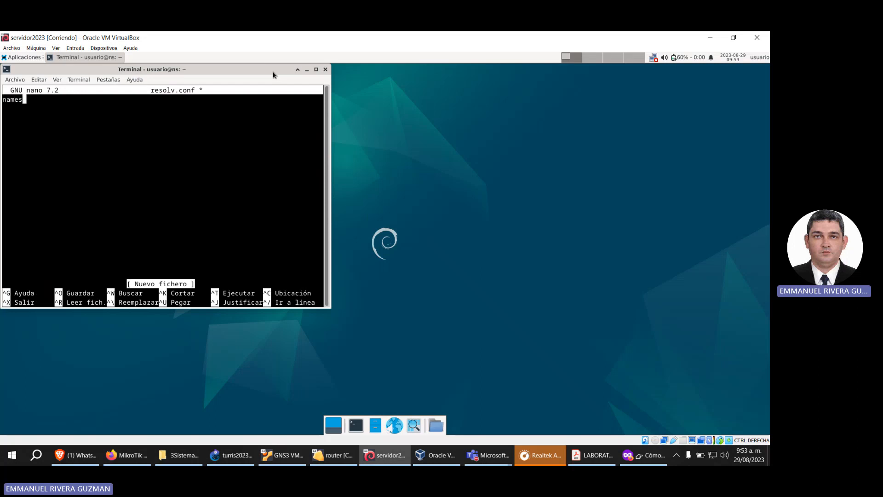
type("erver")
Step: Launch Firefox on the server, maximize it and load the router's web login page at 192.168.56.1
left_click(392, 427)
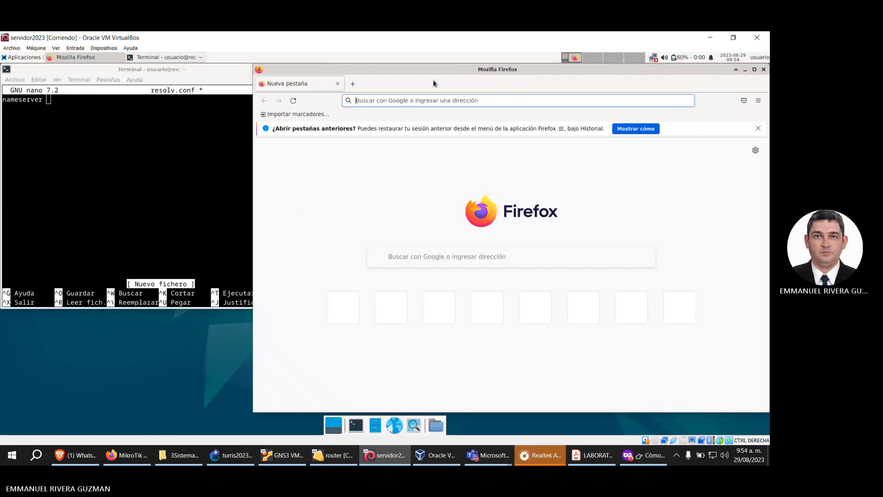
double_click(433, 69)
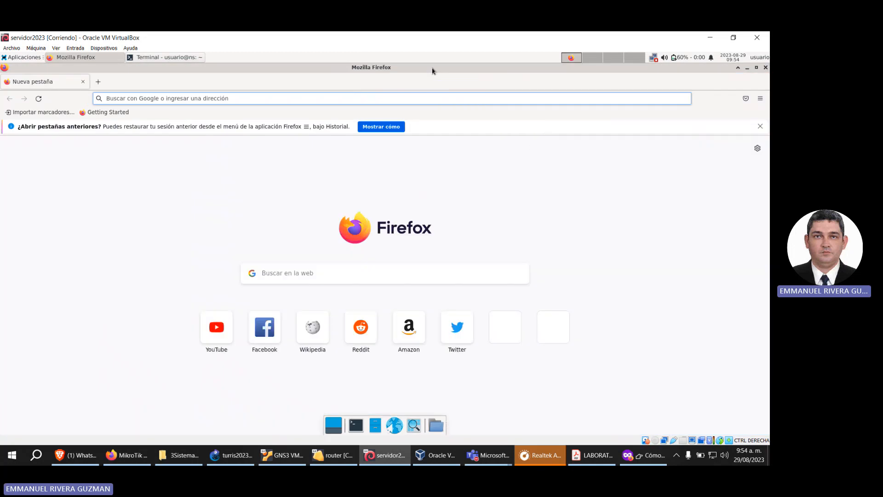
left_click(345, 100)
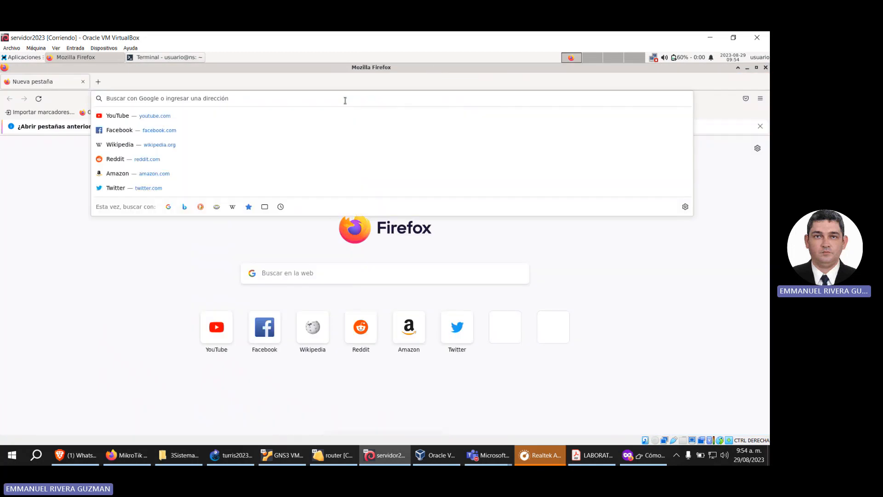
type("192.6")
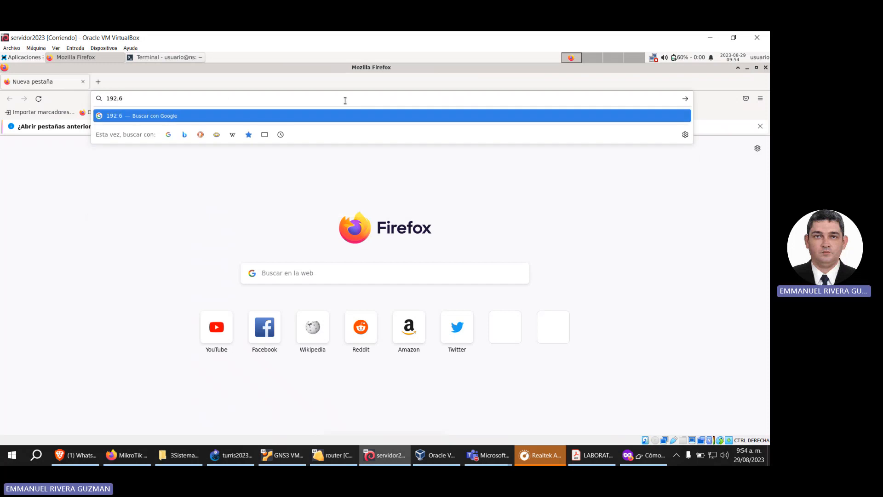
key("BackSpace")
type("168.56.1")
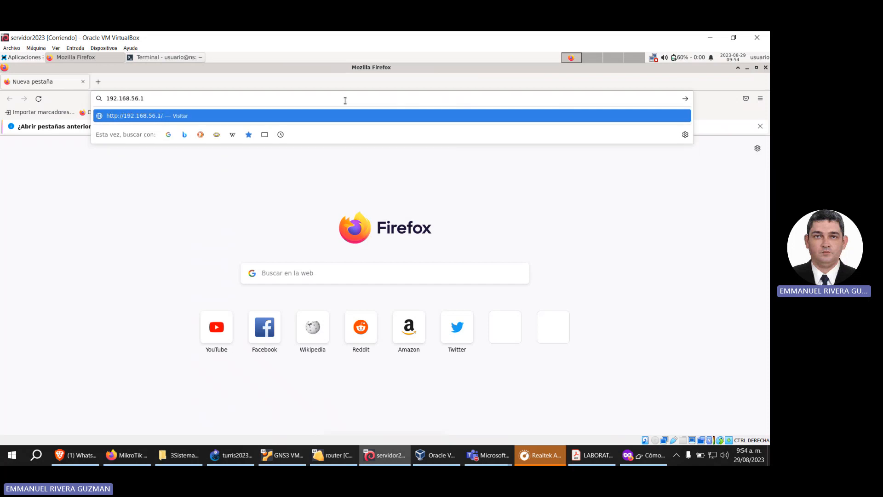
key("Return")
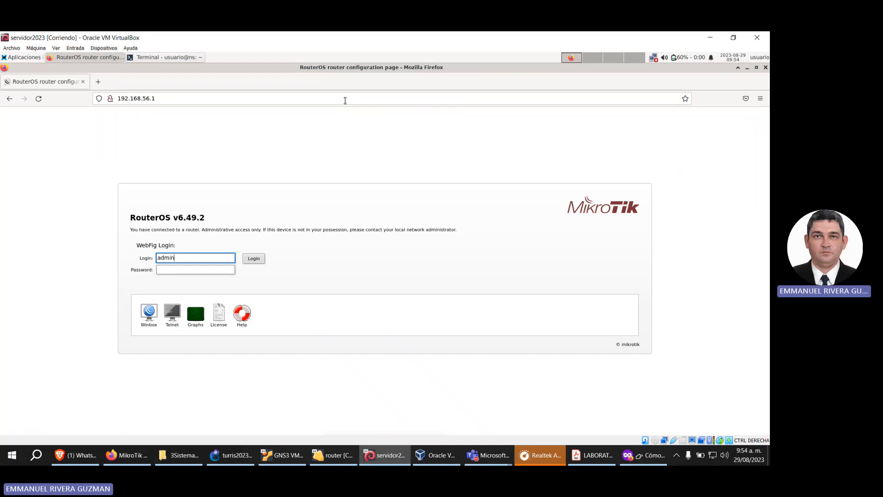
Step: Log in to the router's web interface as admin with the account password and dismiss the offer to save the login
left_click(349, 454)
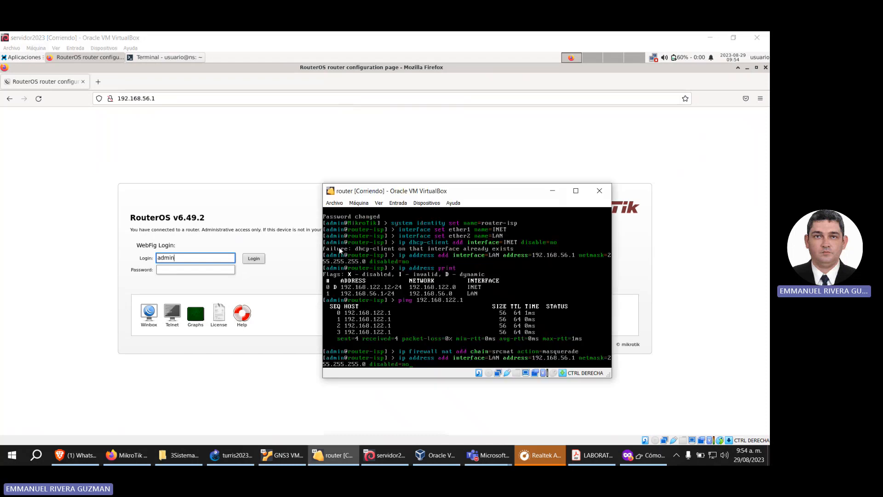
left_click(307, 148)
left_click(197, 271)
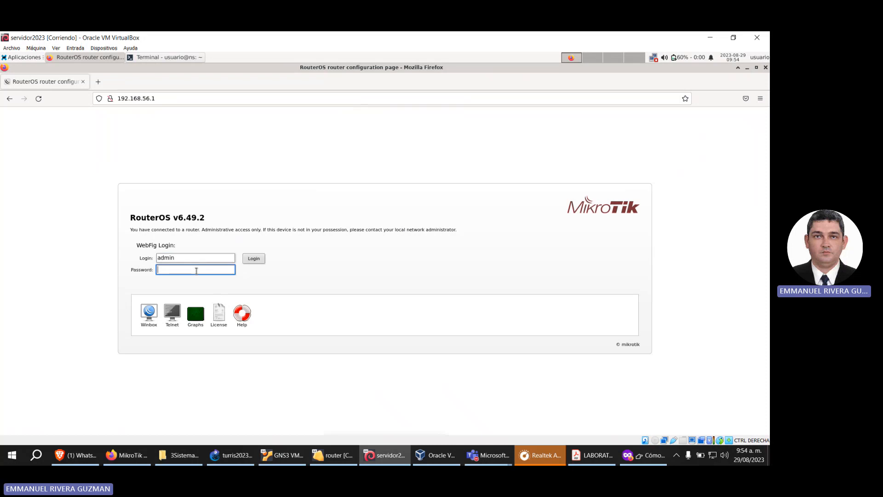
type("••••••")
left_click(253, 258)
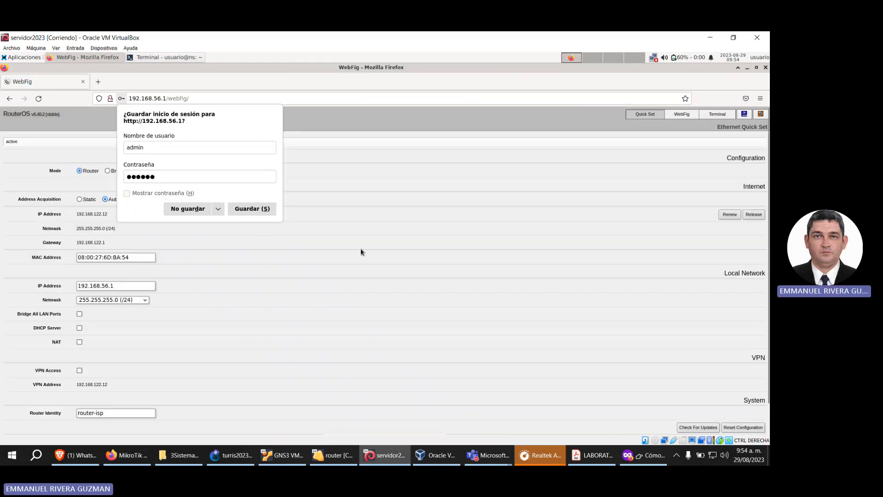
left_click(363, 252)
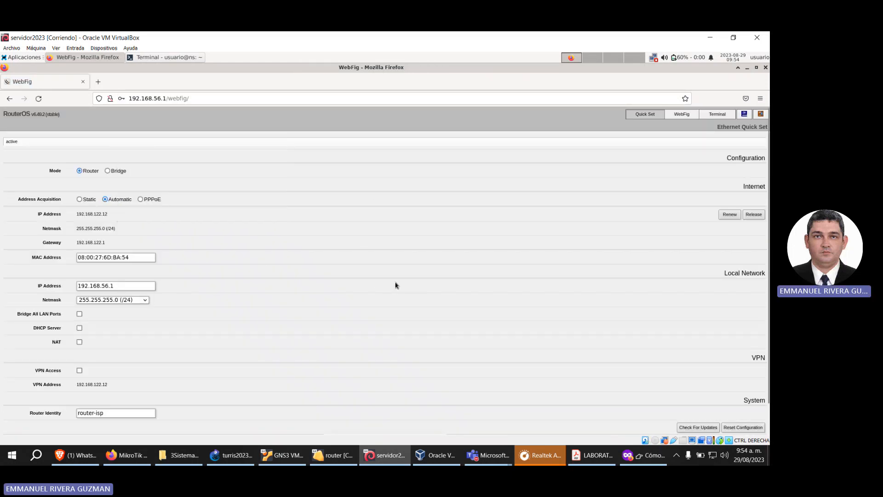
Step: Open the router's IP DNS settings in WebFig, enable Allow Remote Requests and apply the change
left_click(682, 115)
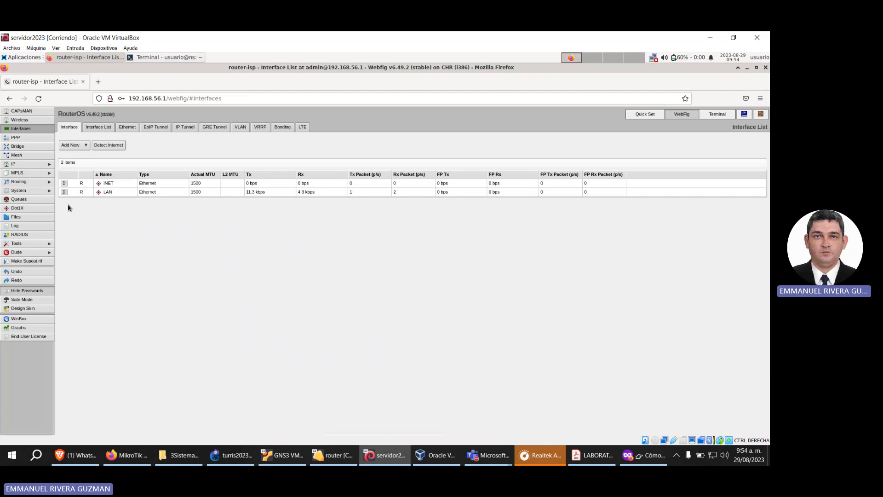
left_click(41, 193)
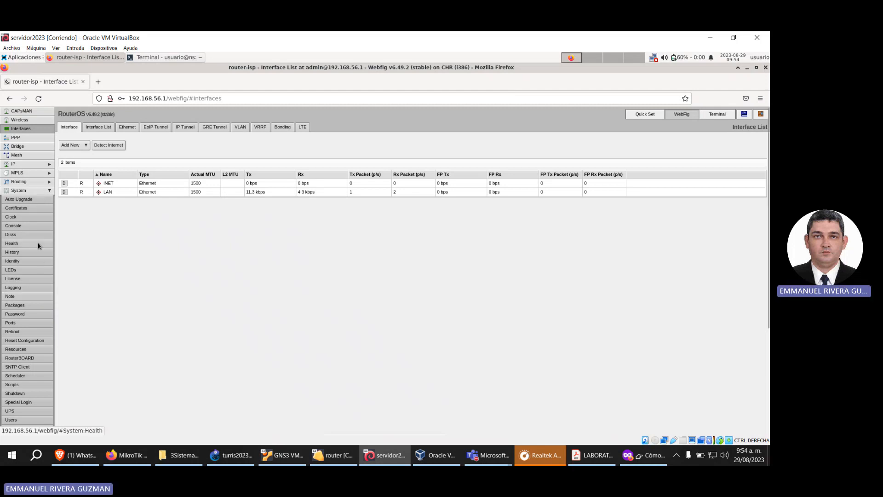
left_click(27, 191)
left_click(28, 164)
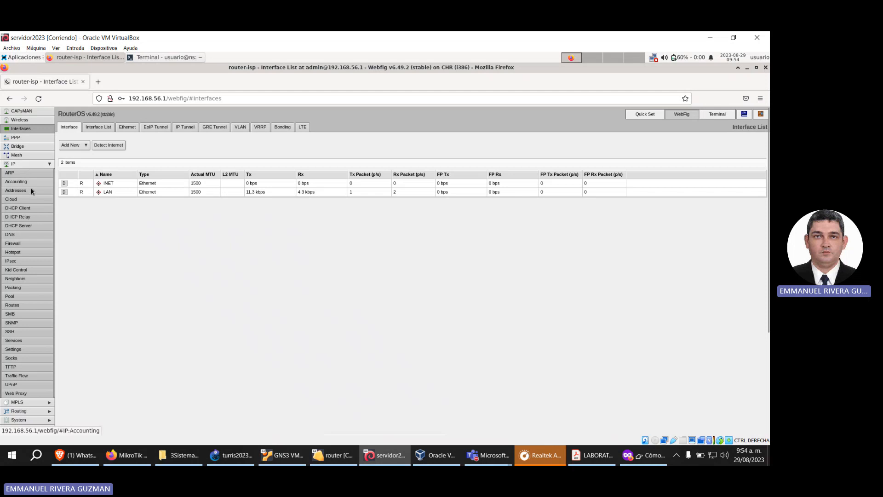
left_click(36, 238)
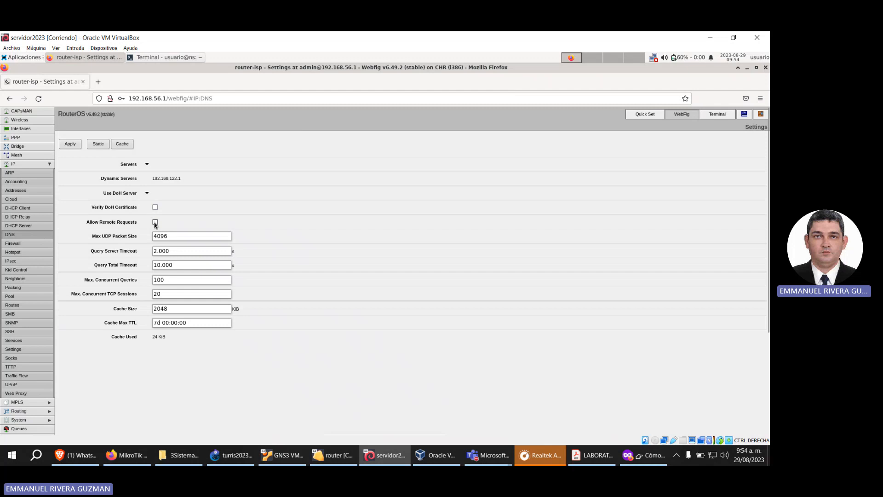
left_click(156, 223)
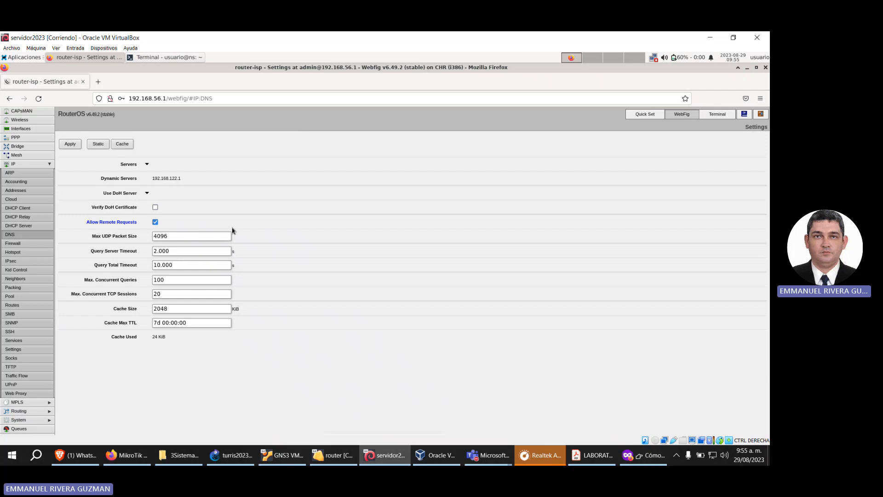
left_click(70, 144)
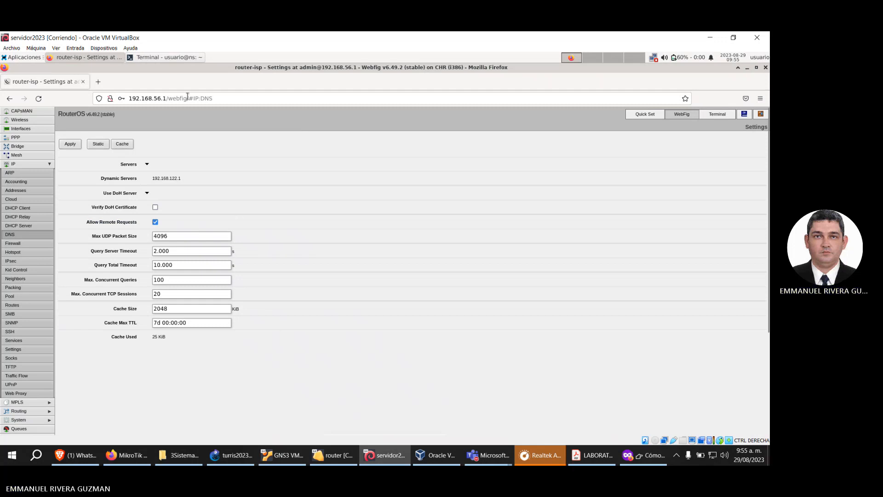
Step: Return to the server's terminal, complete the nameserver line with 192.168.56.1 and save resolv.conf
left_click(178, 57)
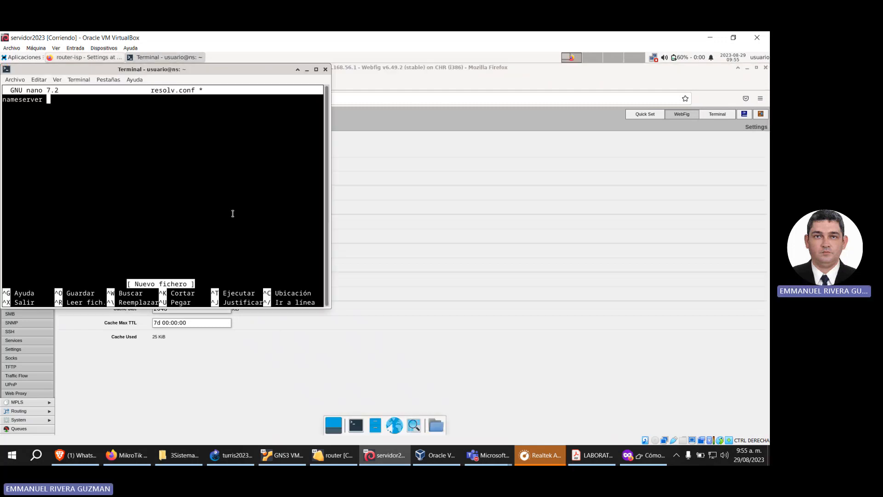
type("192.168.56.1")
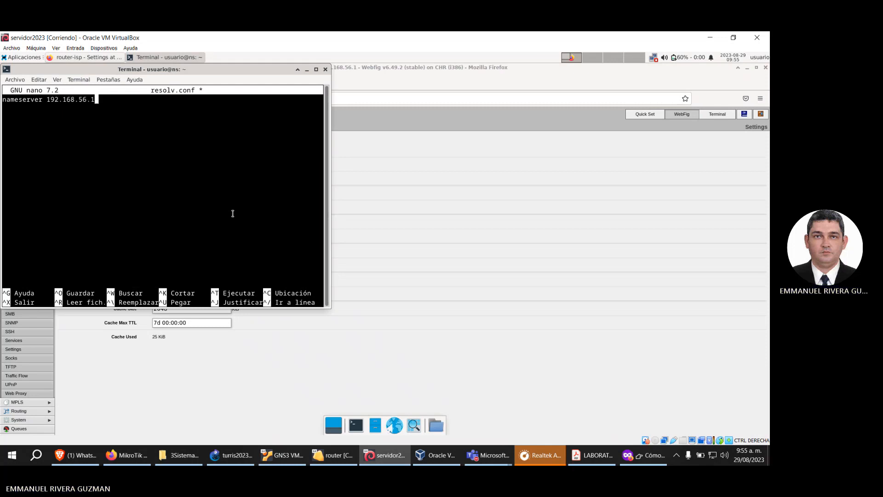
key("ctrl+x")
key("s")
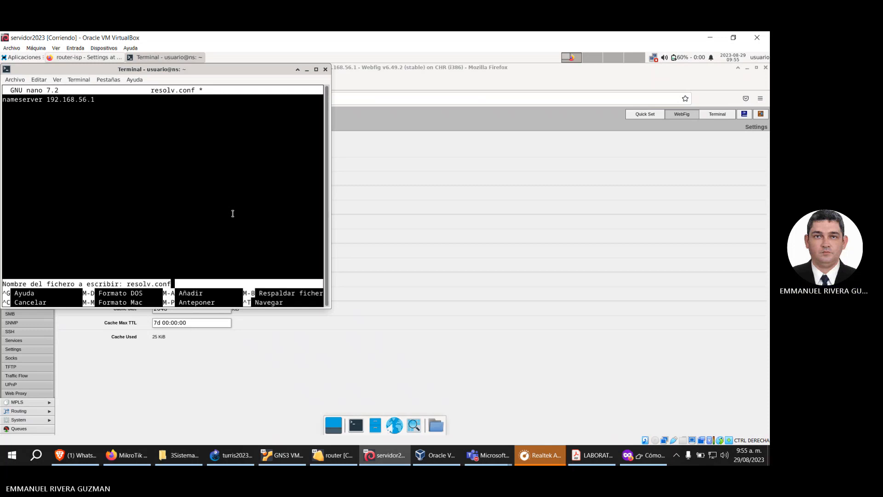
key("Return")
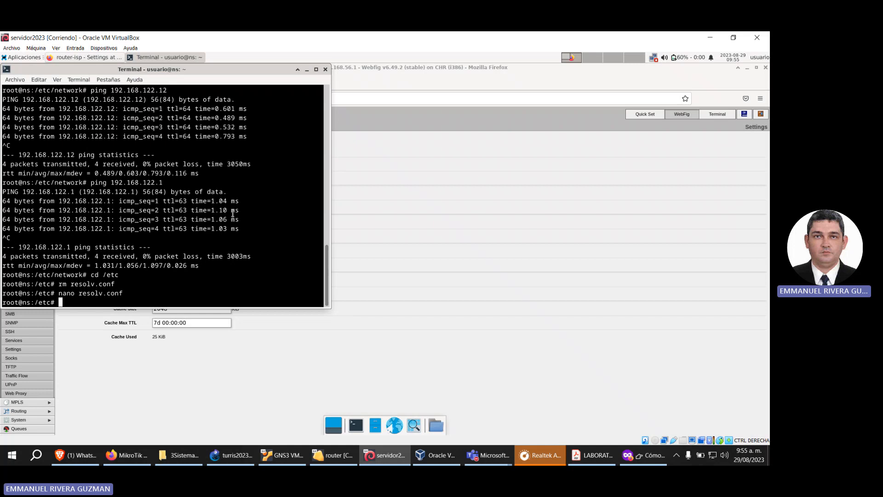
type("nslookup www.google.com")
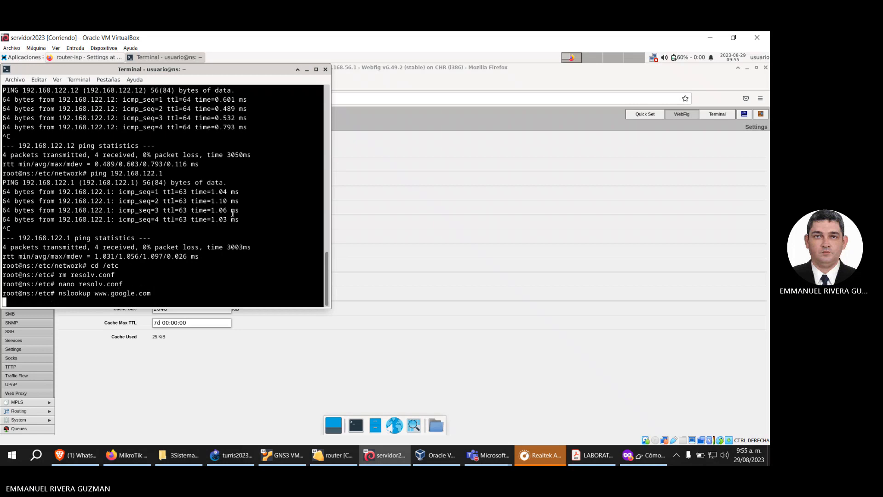
key("Return")
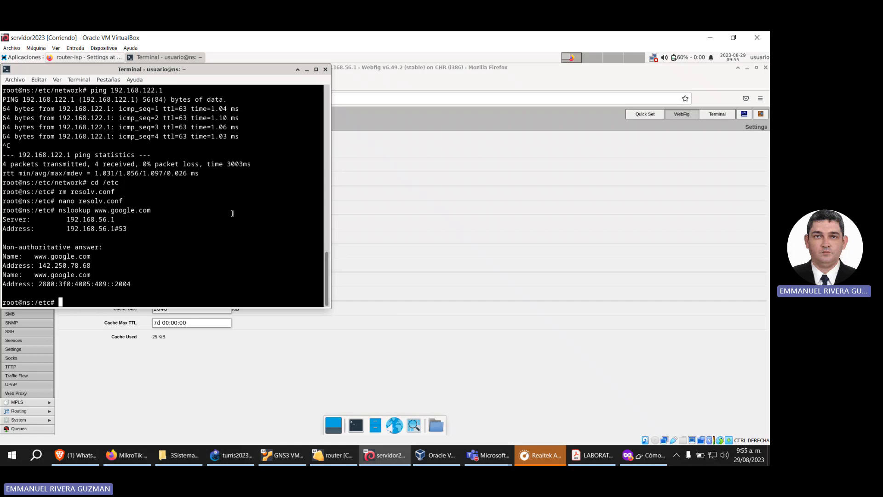
Step: Refresh the Debian server's package lists with apt update
type("apt update")
key("Return")
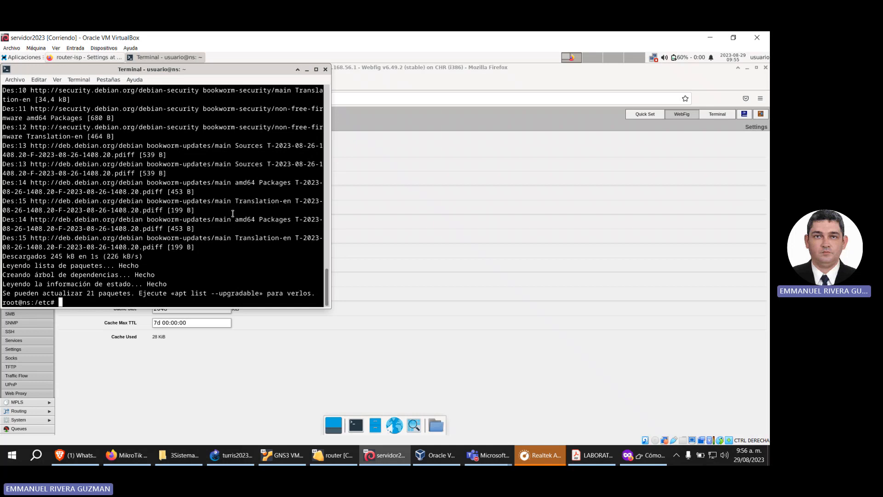
Step: Bring up the GNS3 topology, switch to the Microsoft Teams meeting window and end the meeting
left_click(245, 455)
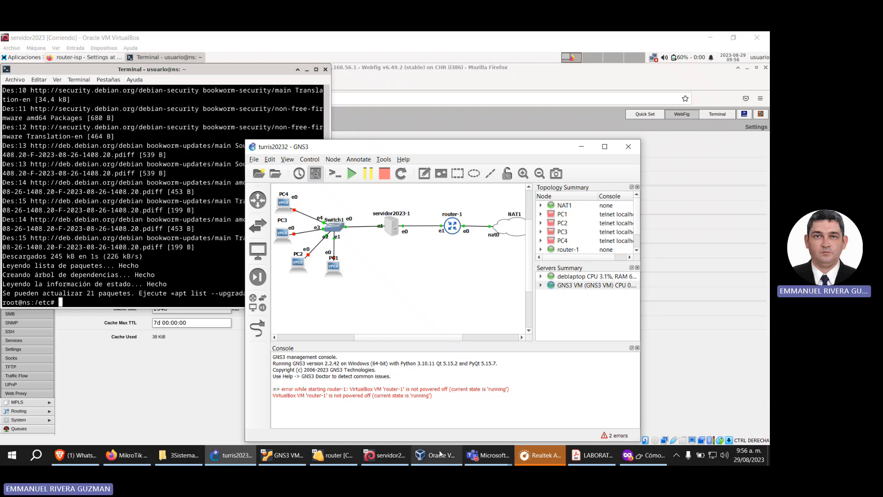
mouse_move(482, 461)
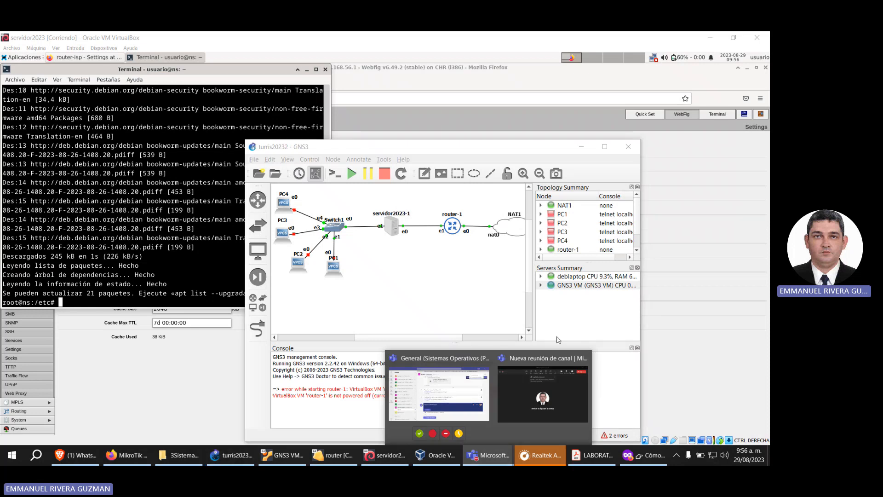
left_click(555, 387)
left_click(636, 77)
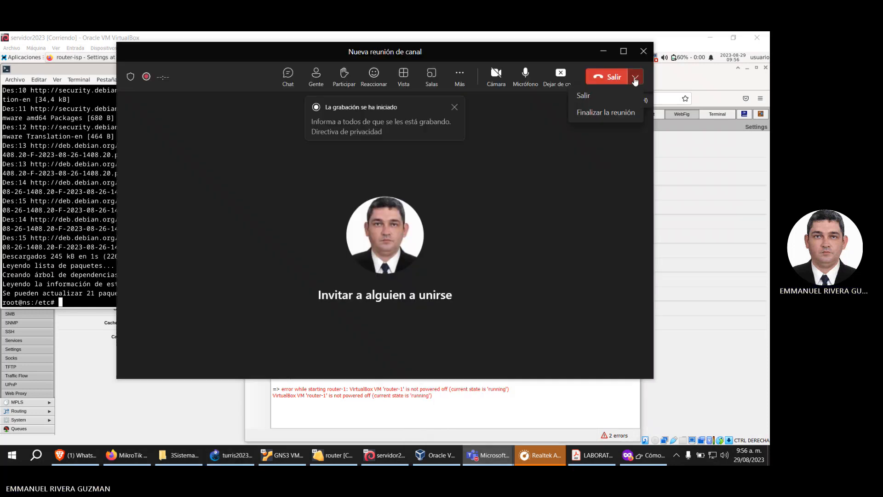
left_click(615, 114)
left_click(448, 229)
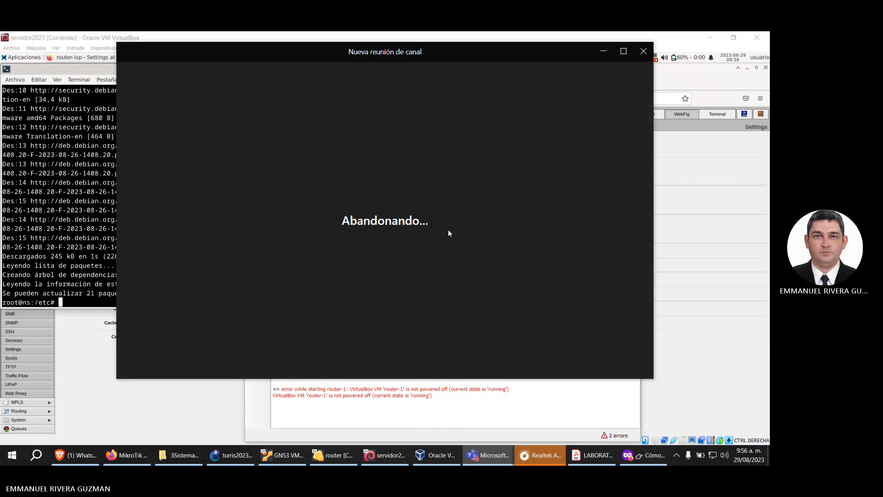